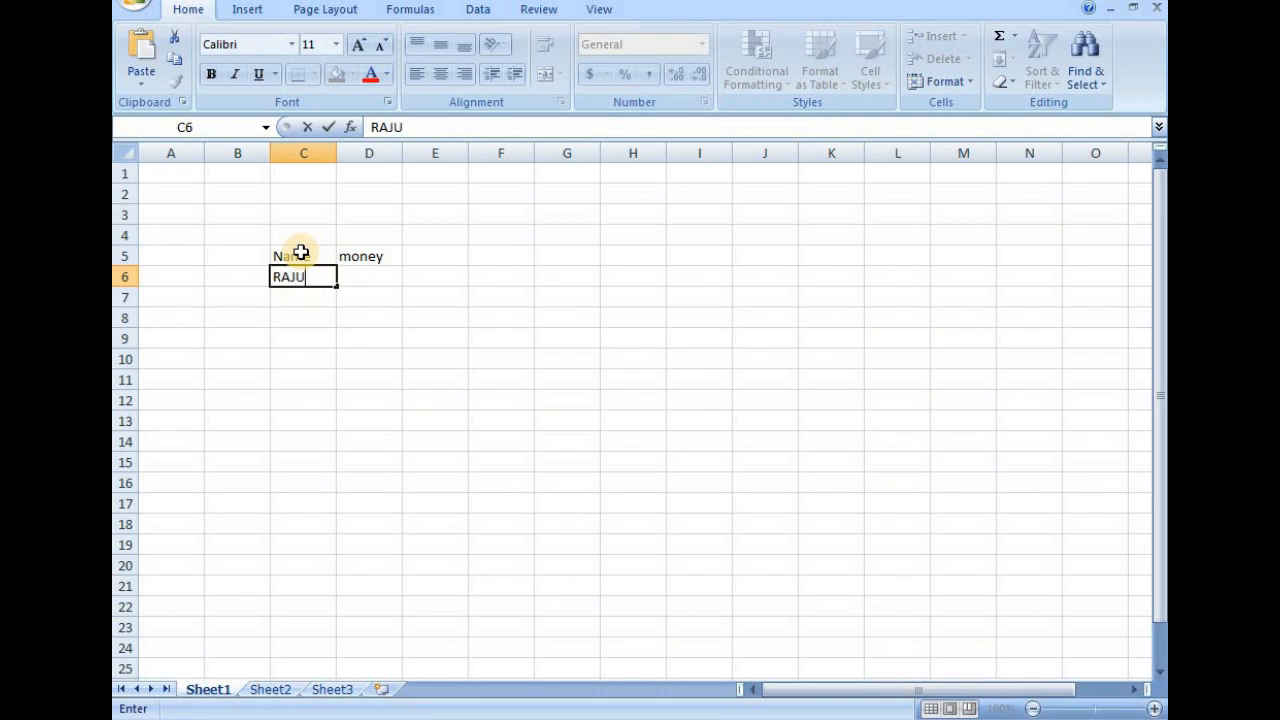
- Enter the first person's name in C6 and the second person's name in C7
key(Return)
text(RA)
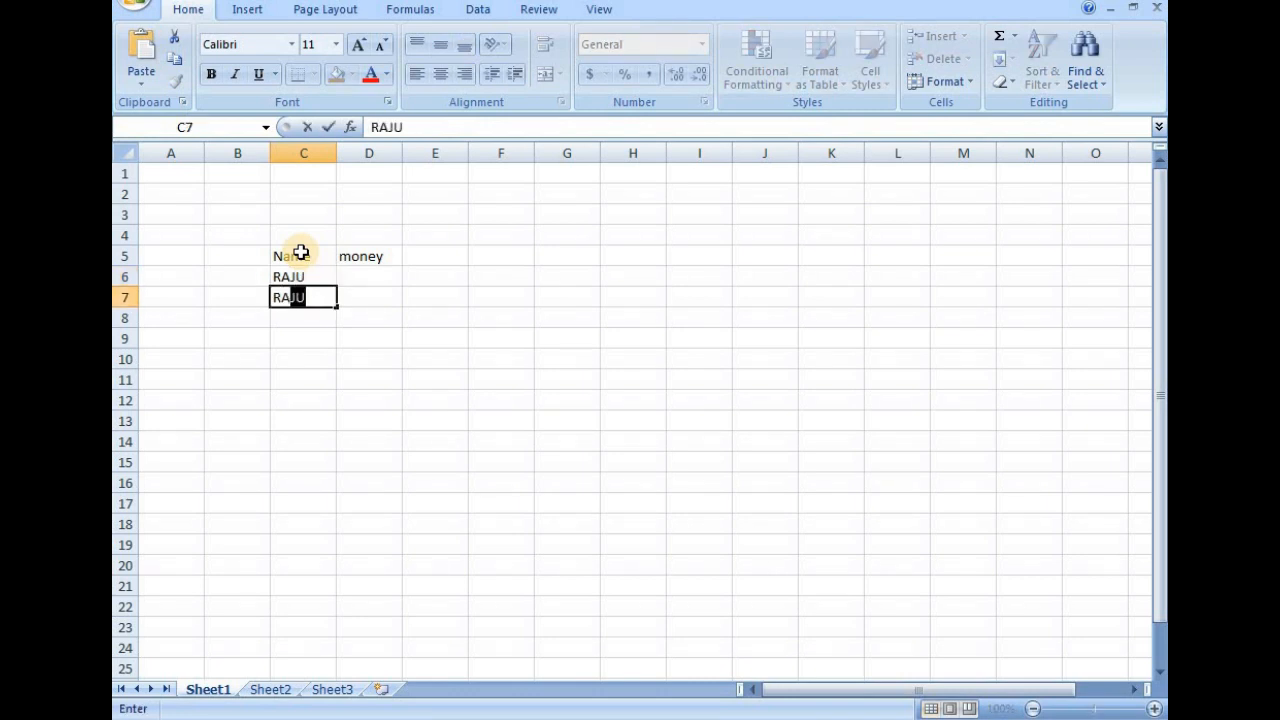
text(NI)
- Fill in the money column with 30 in D6 and 20 in D7
key(Up)
key(Right)
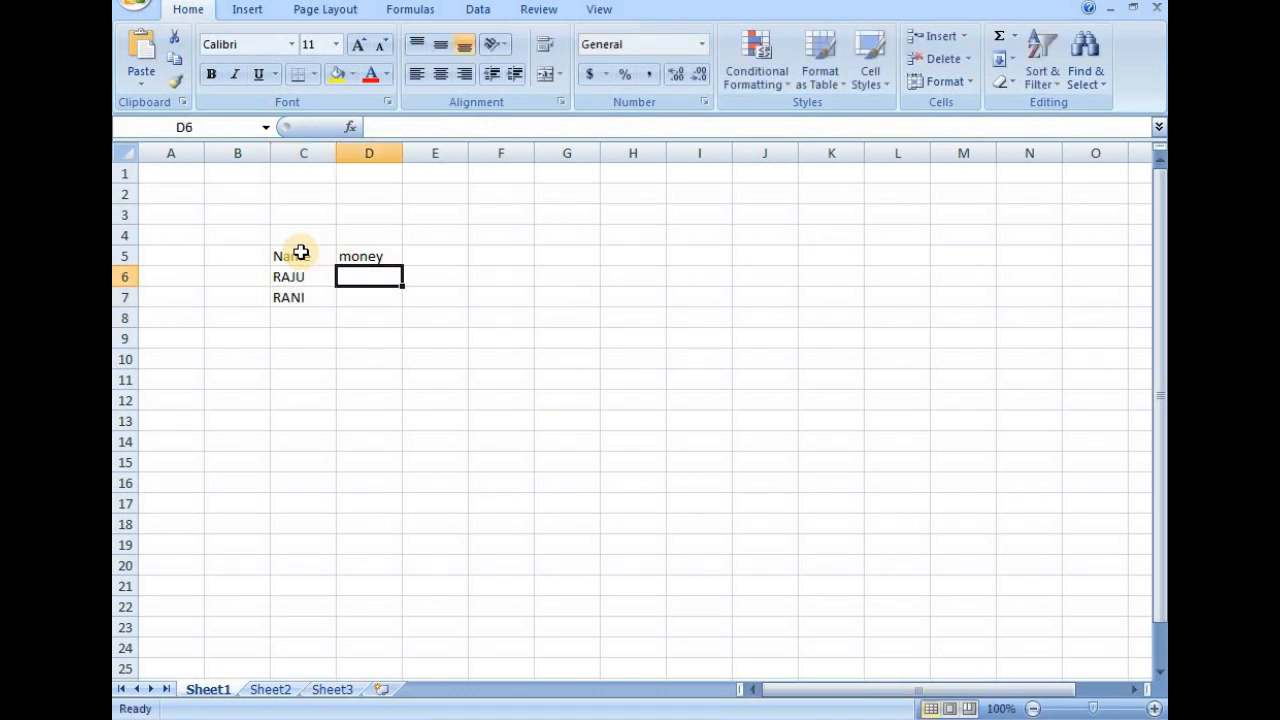
text(30)
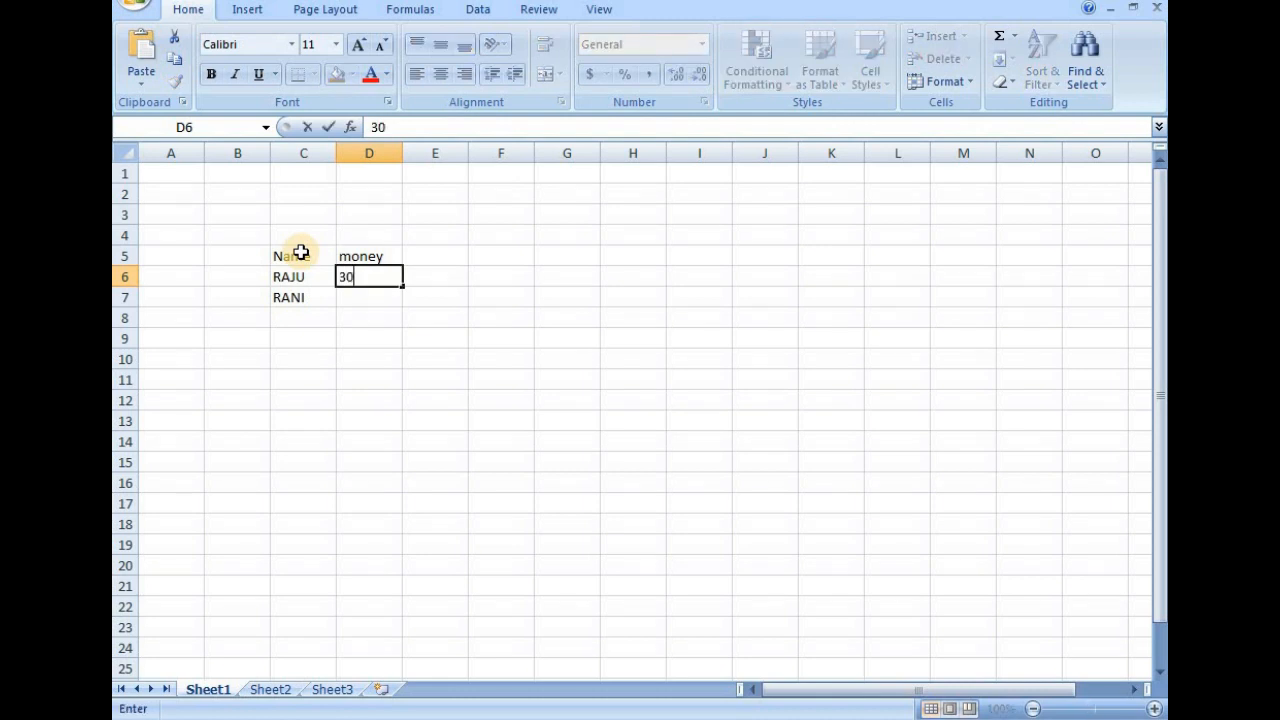
key(Return)
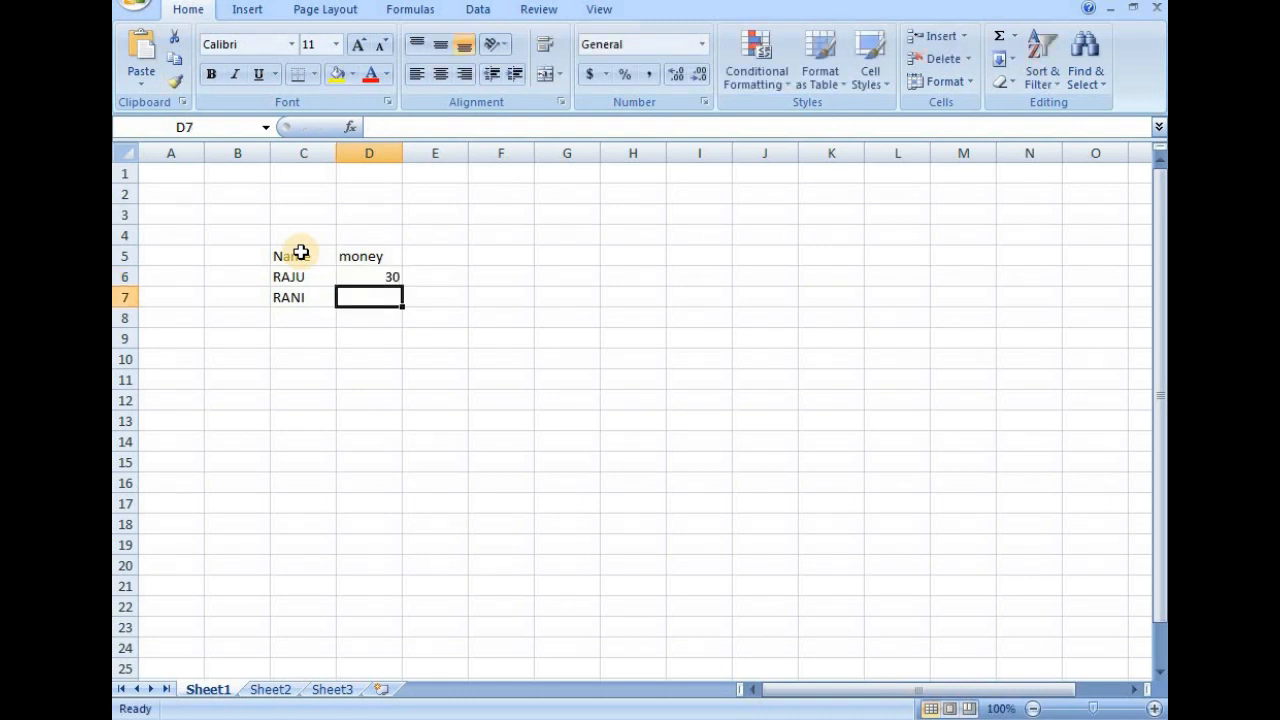
text(20)
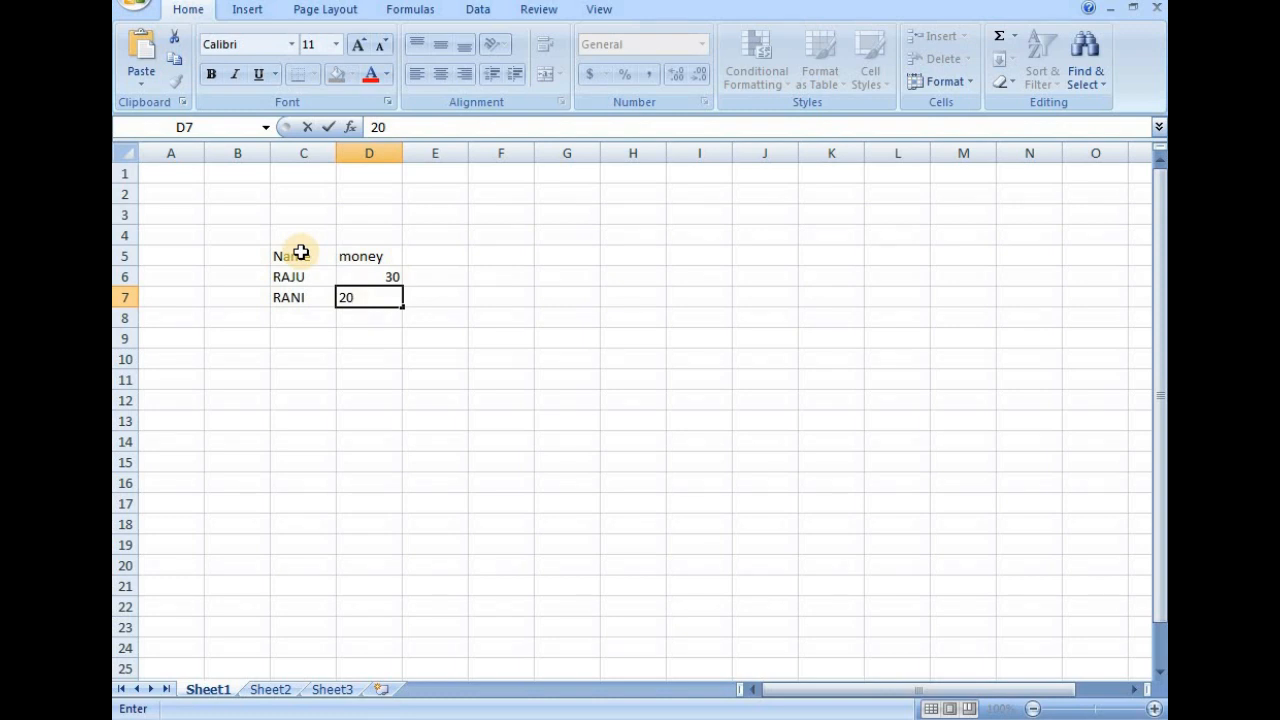
key(Return)
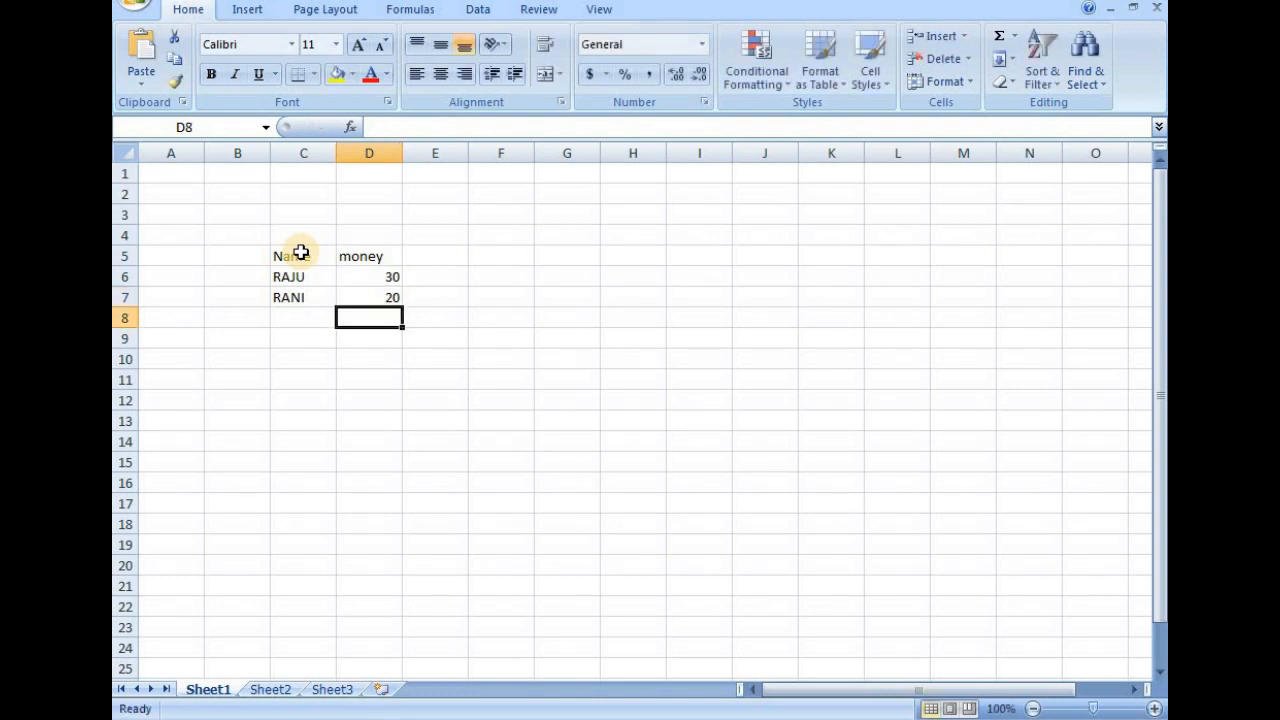
- Fill row 8 with the first person's name again in C8 and 60 as the money in D8
key(Left)
text(RA)
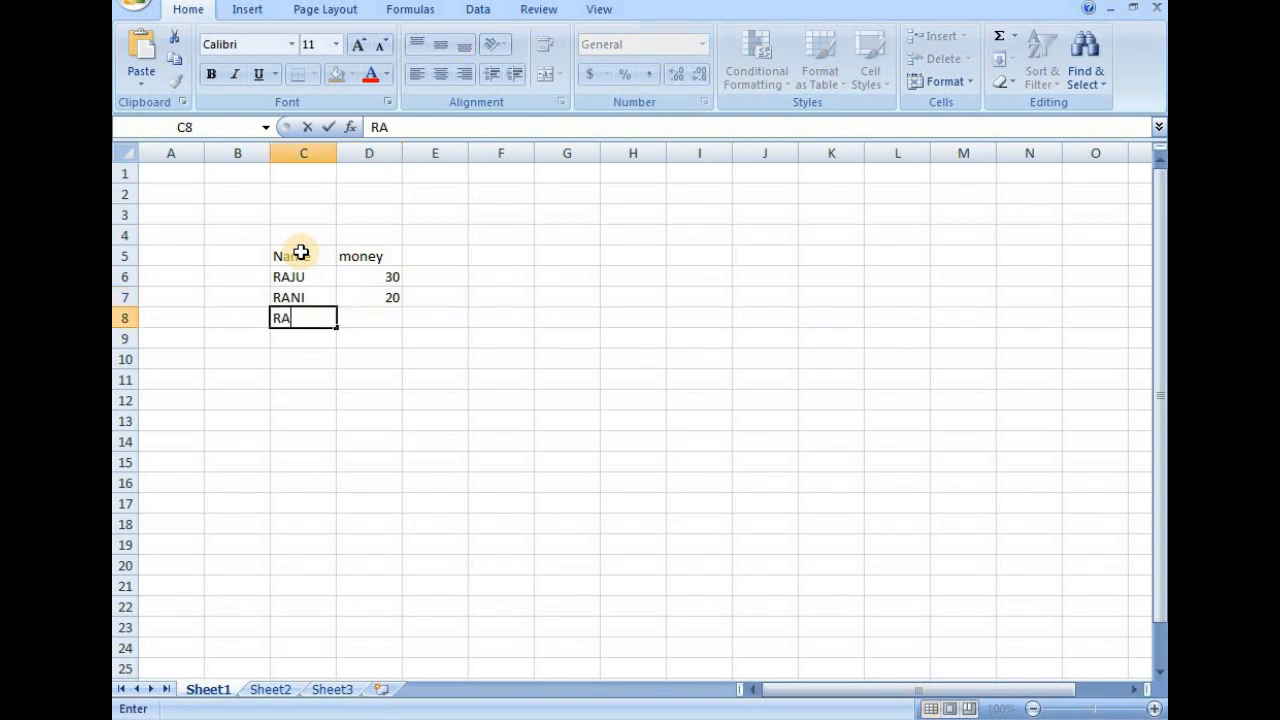
text(JU)
key(Tab)
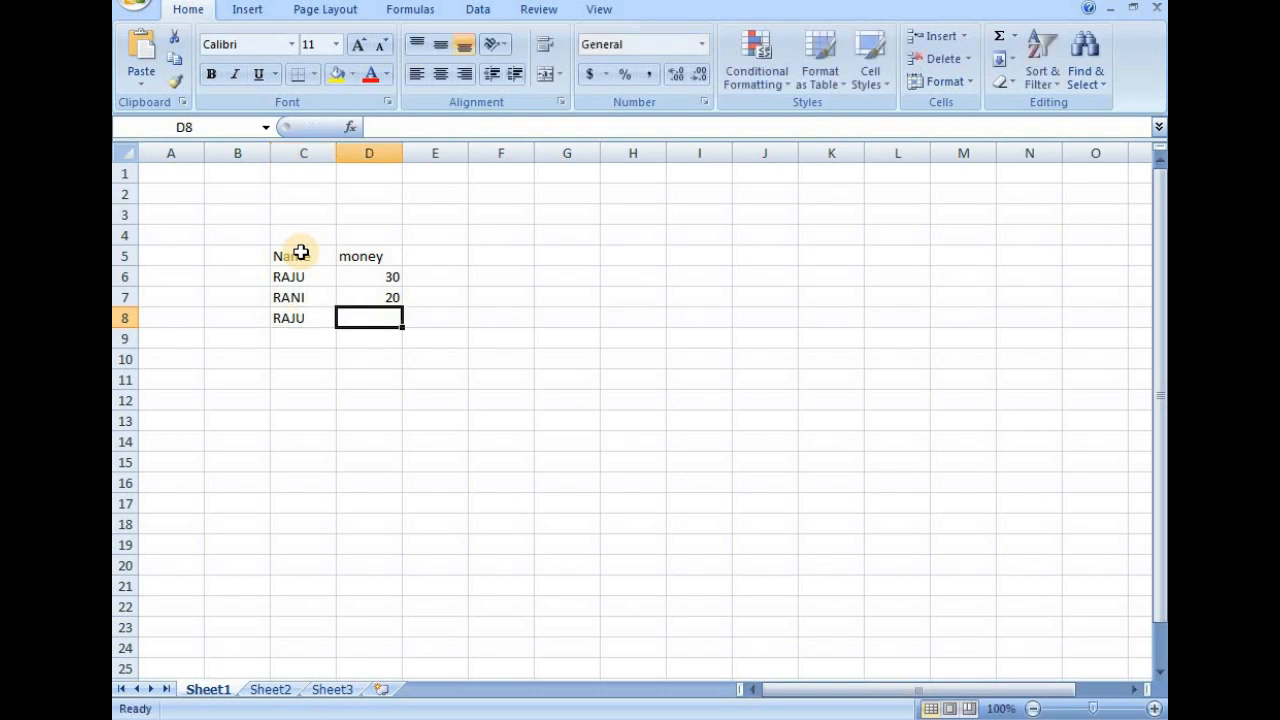
text(60)
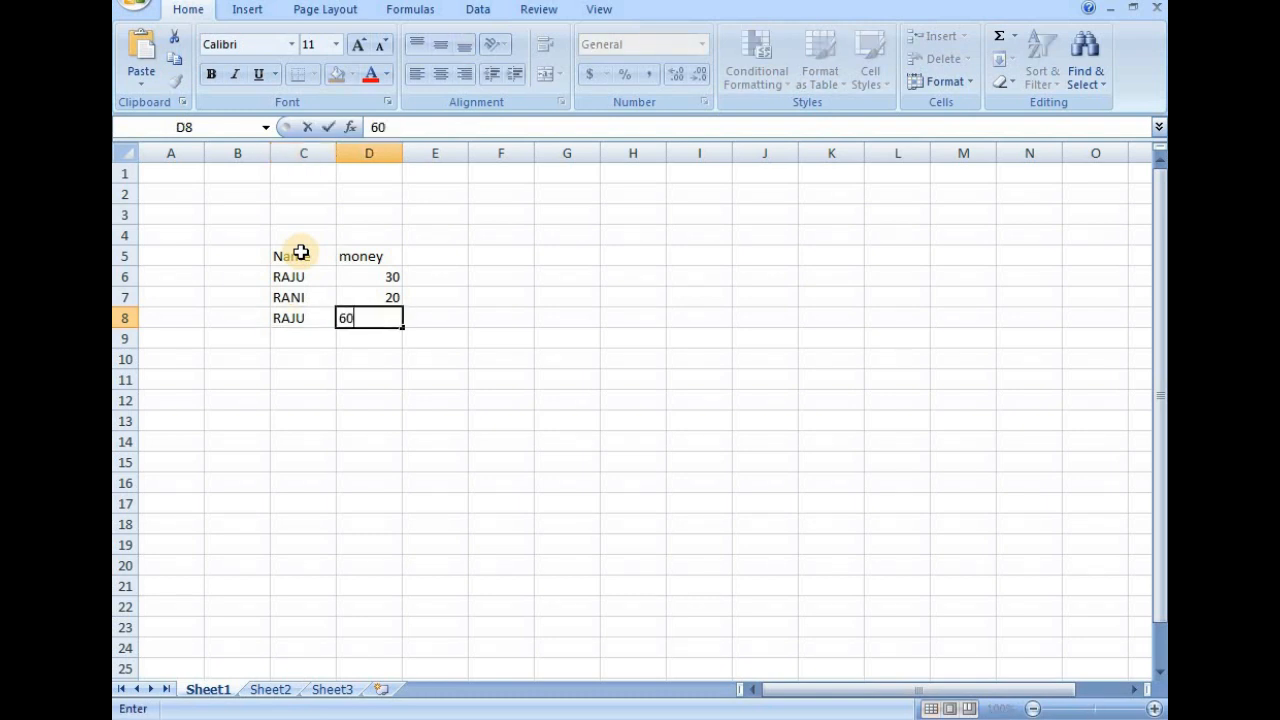
key(Return)
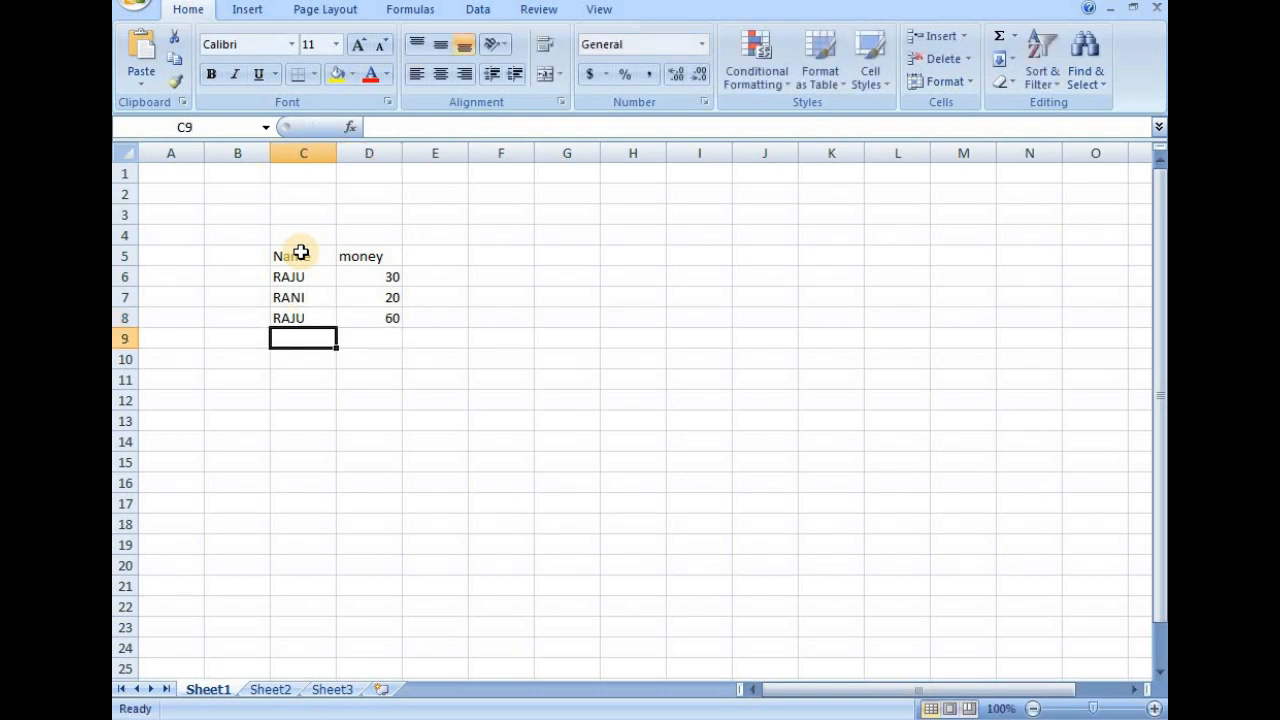
- Fill row 9 with the second person's name again in C9 and 10 as the money in D9
text(RANI)
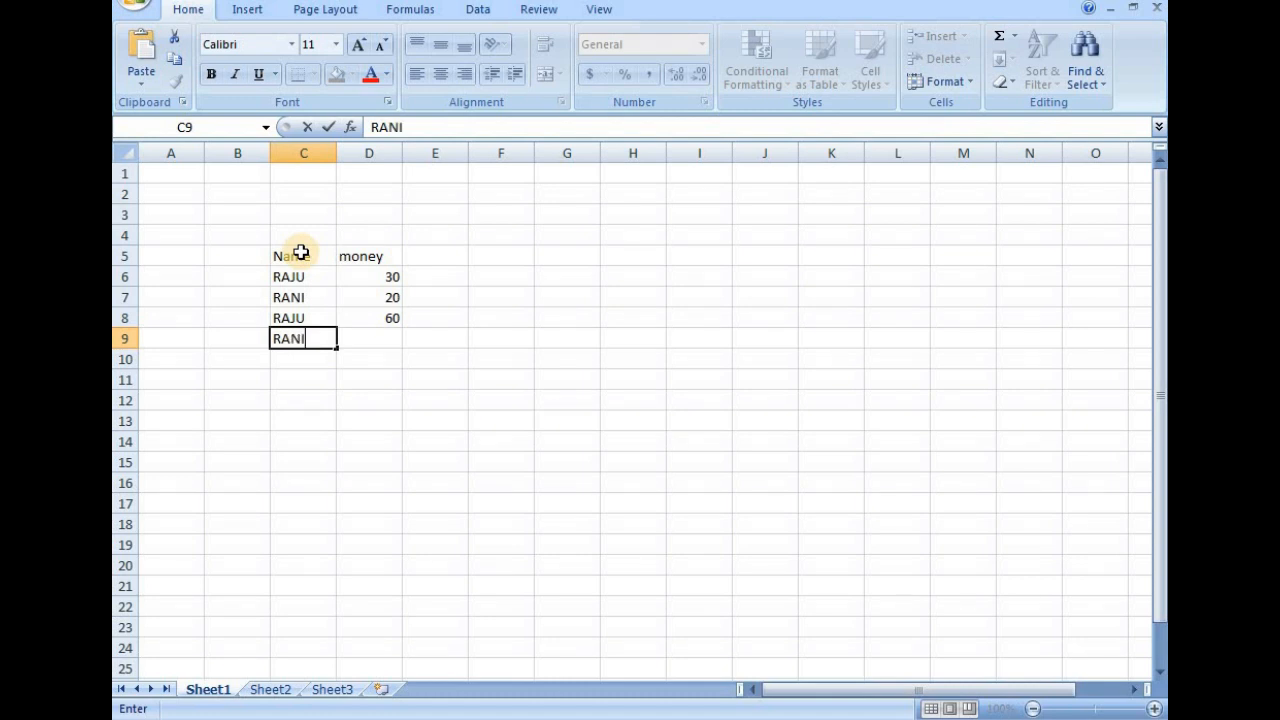
key(Tab)
text(10)
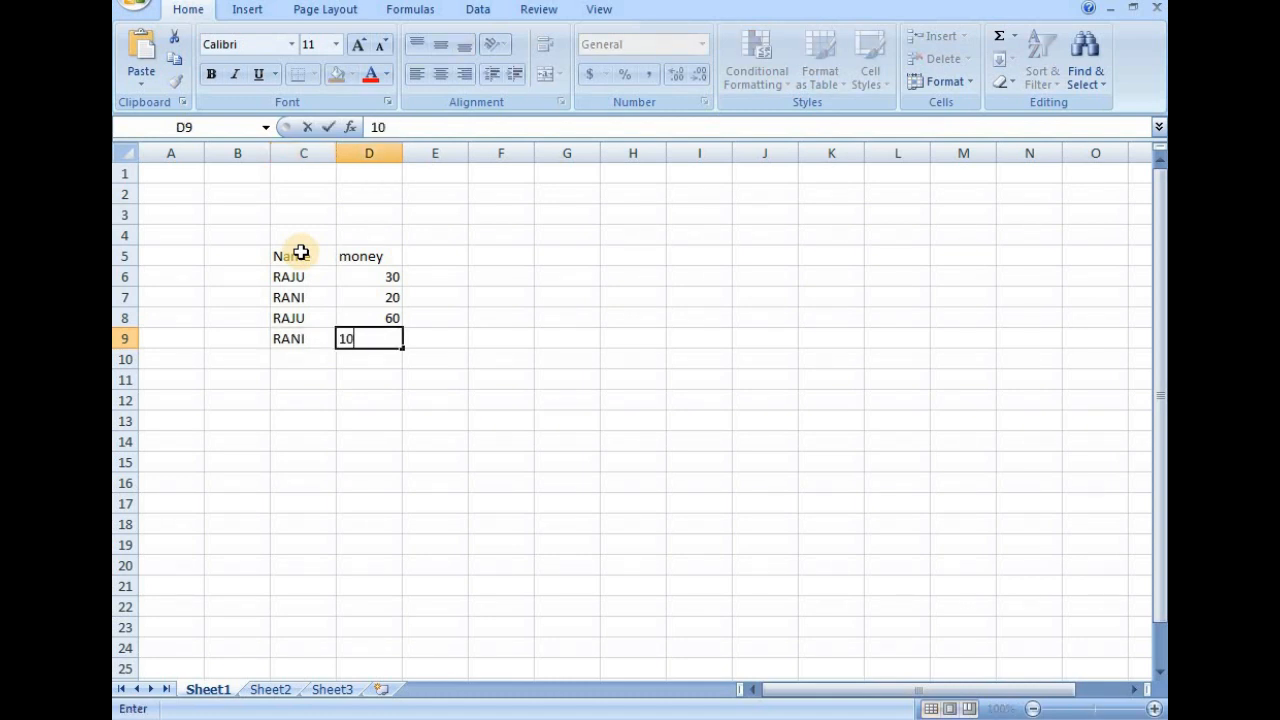
key(Return)
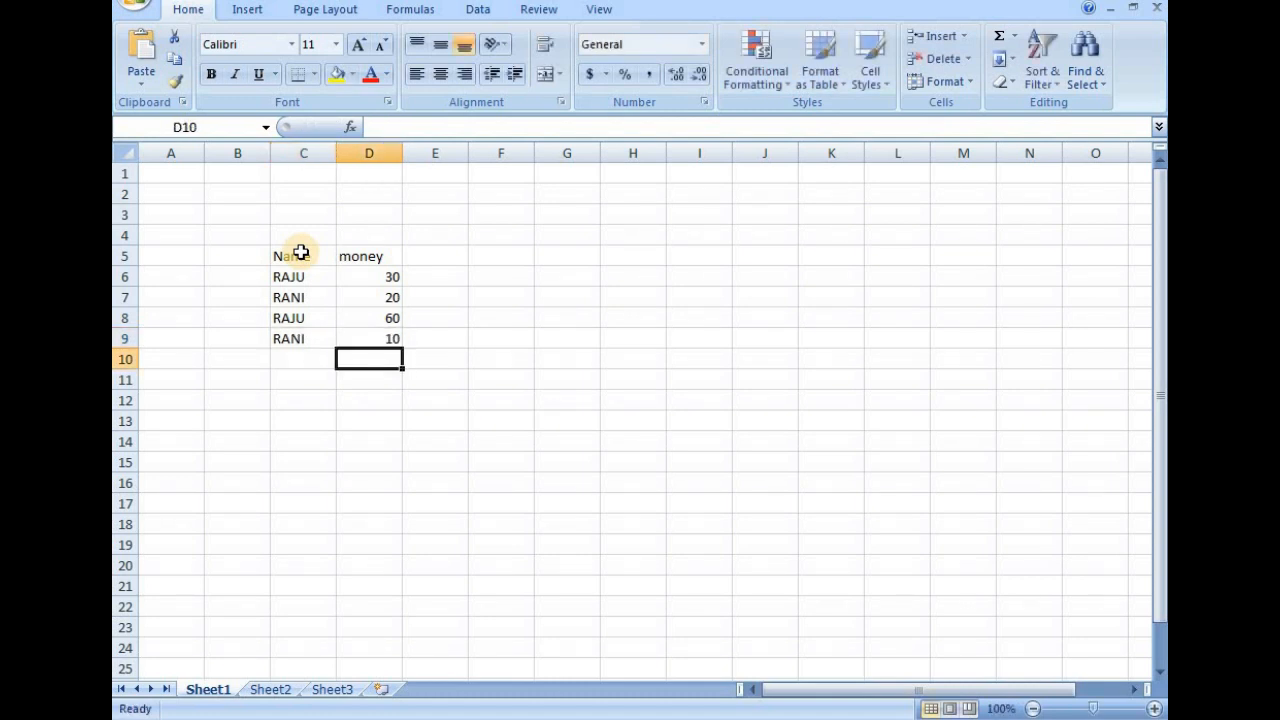
- Fill row 10 with the first person's name once more in C10 and 10 as the money in D10
key(Left)
text(RAJU)
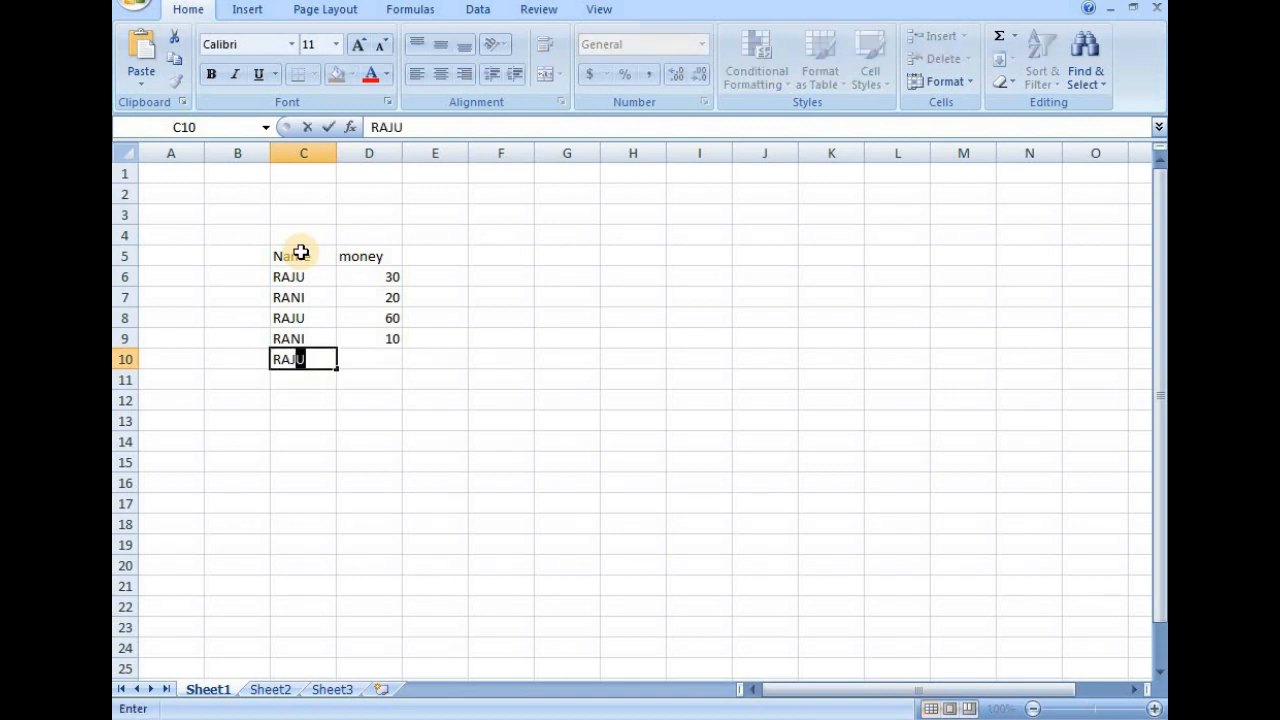
key(Tab)
text(10)
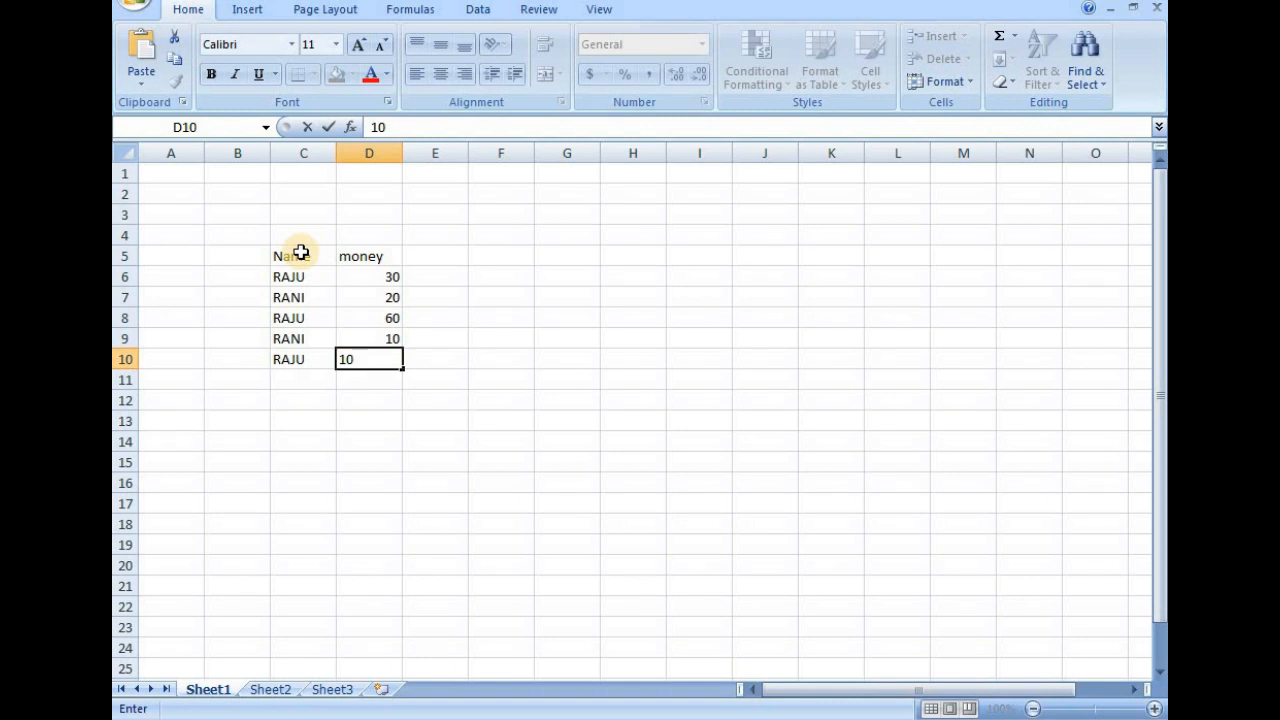
key(Return)
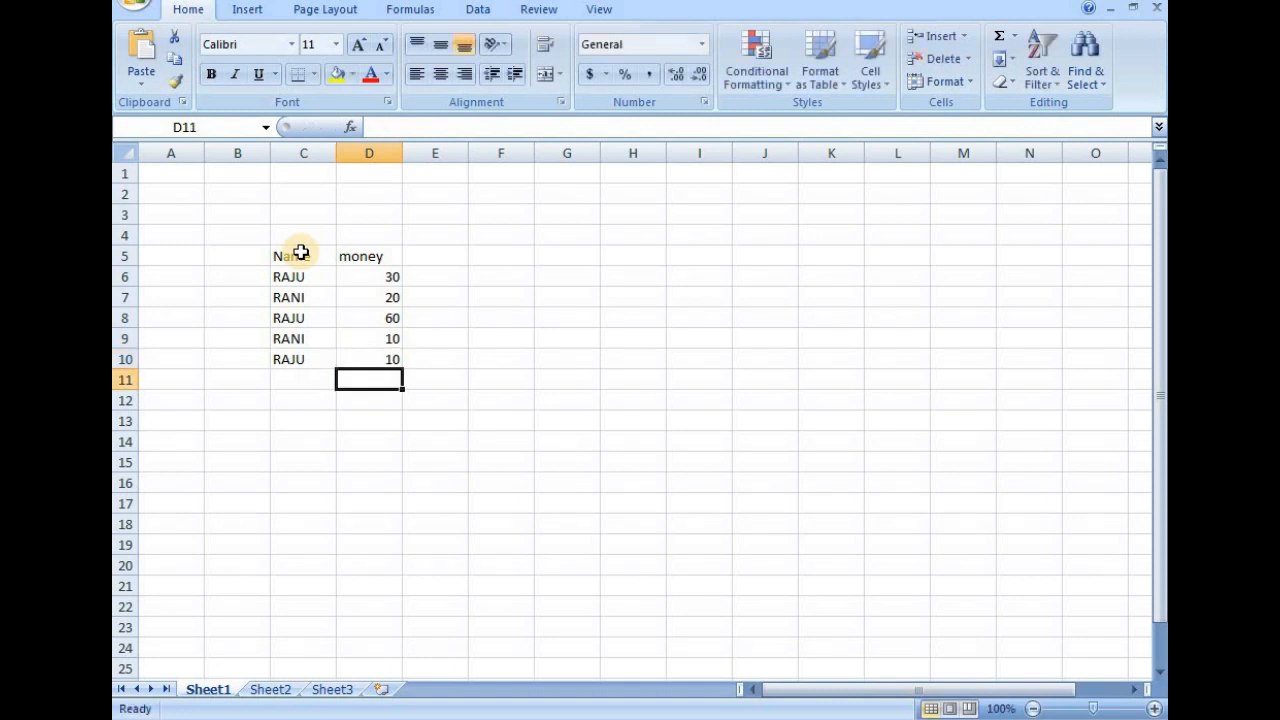
click(374, 504)
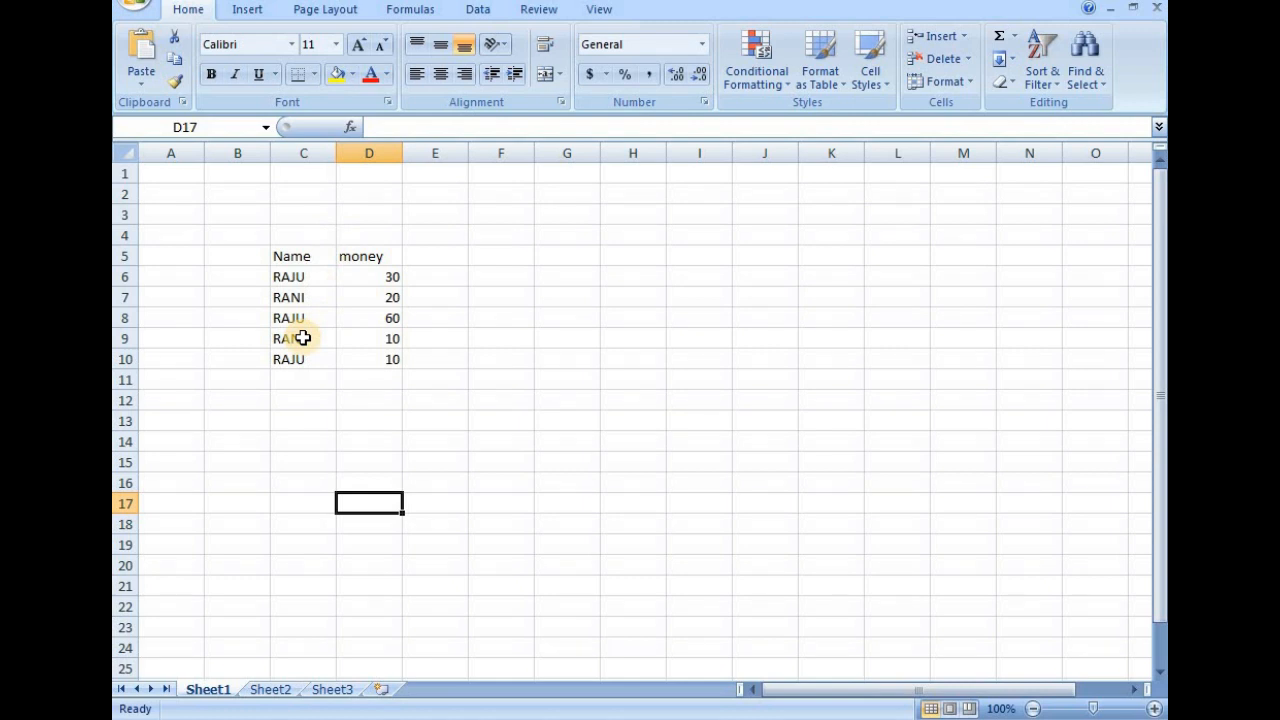
- Add a third person's name in C11 with 60 as the money in D11
click(305, 381)
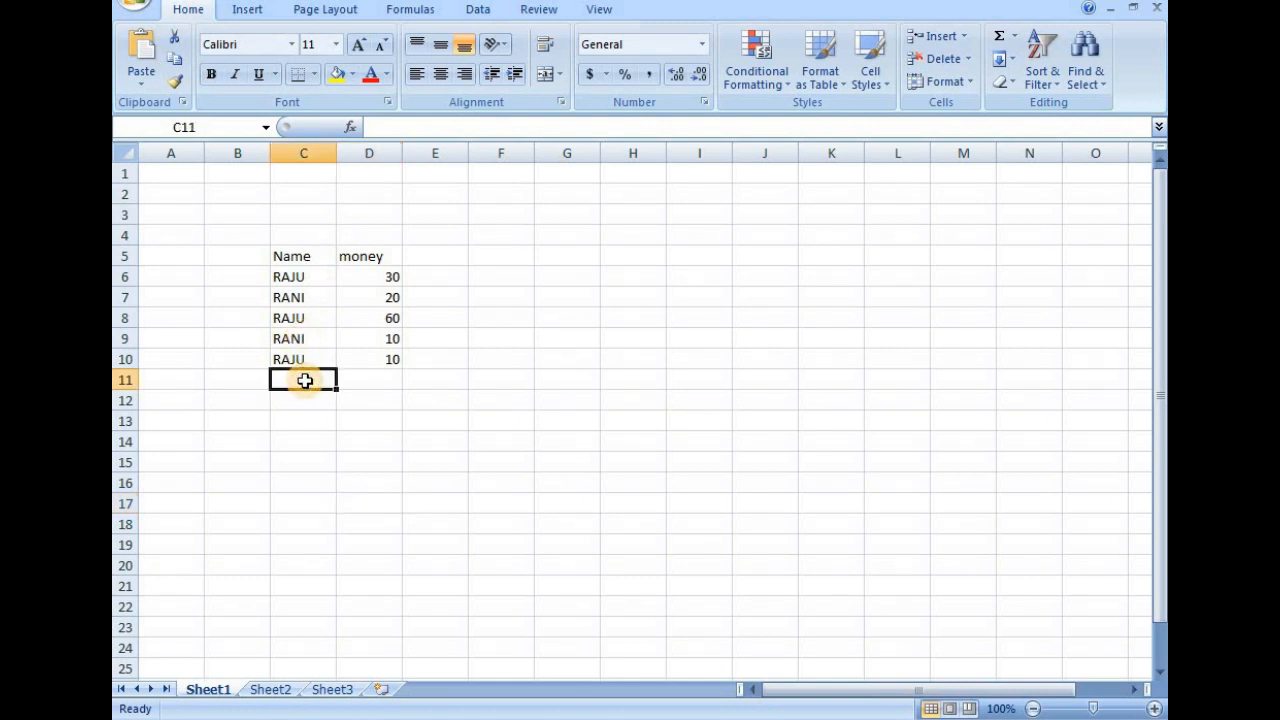
text(RAK)
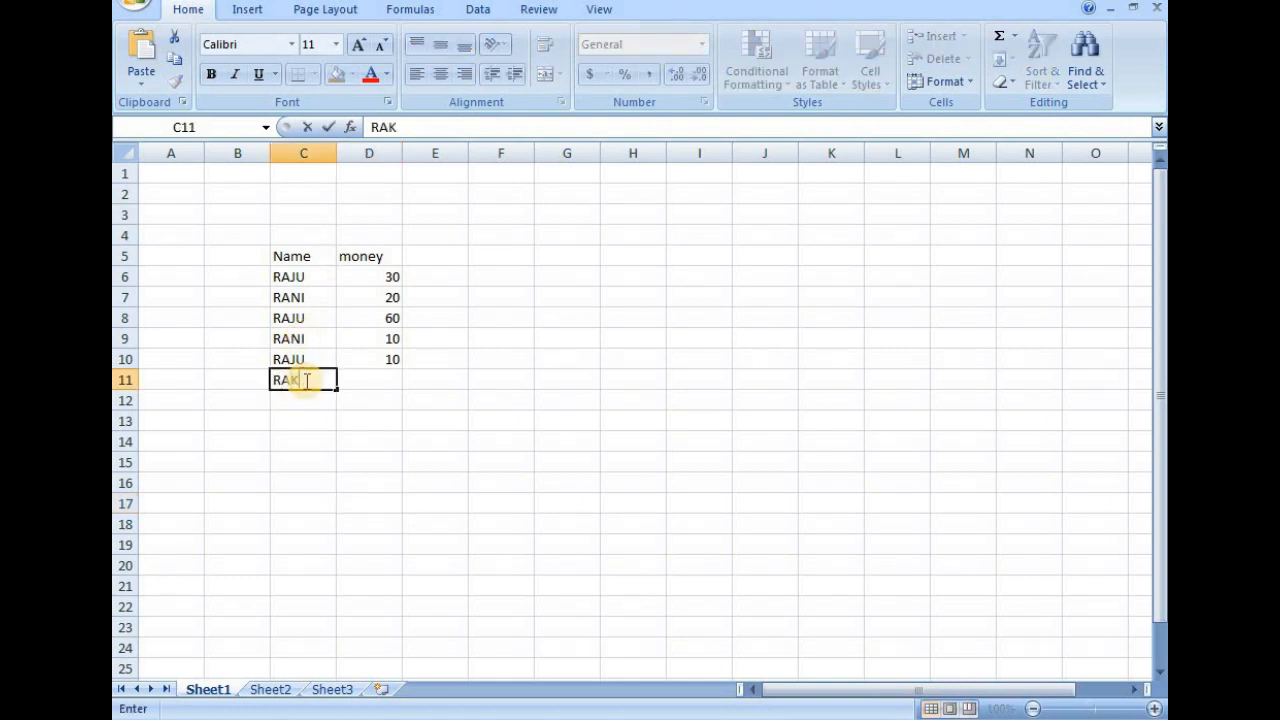
text(ESH)
key(Tab)
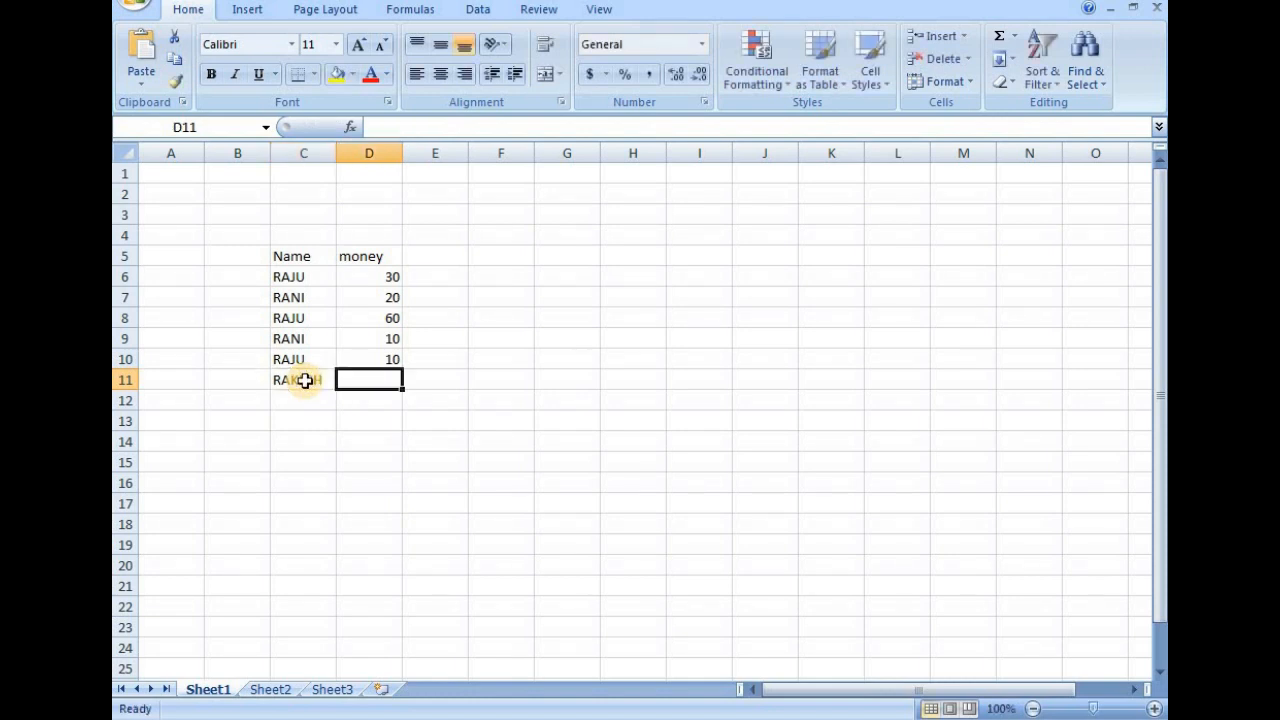
text(60)
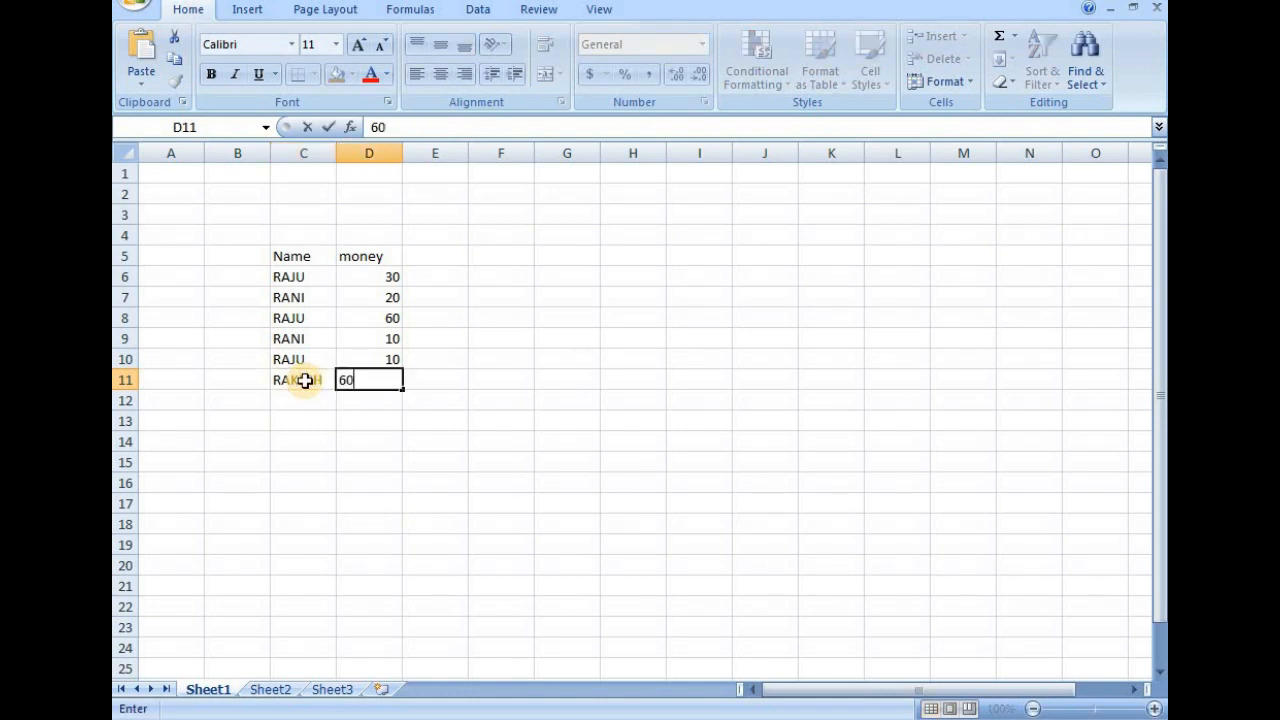
key(Return)
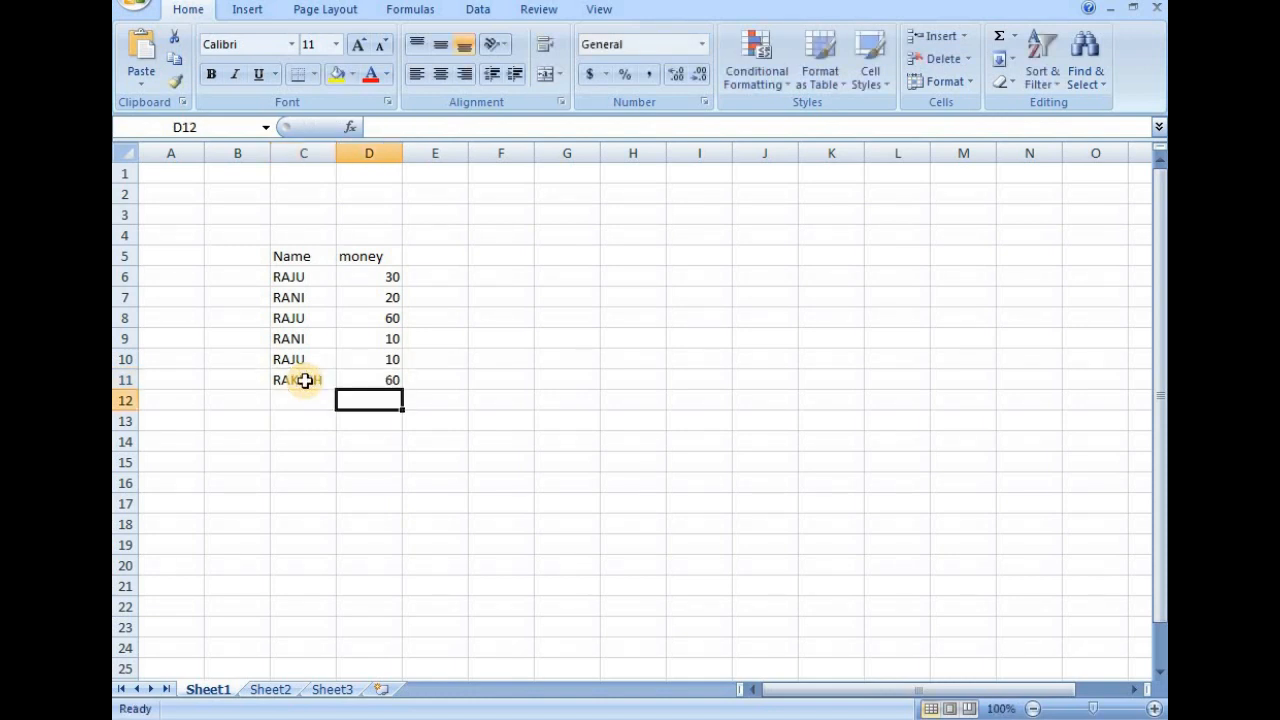
click(295, 276)
drag(295, 276, 300, 380)
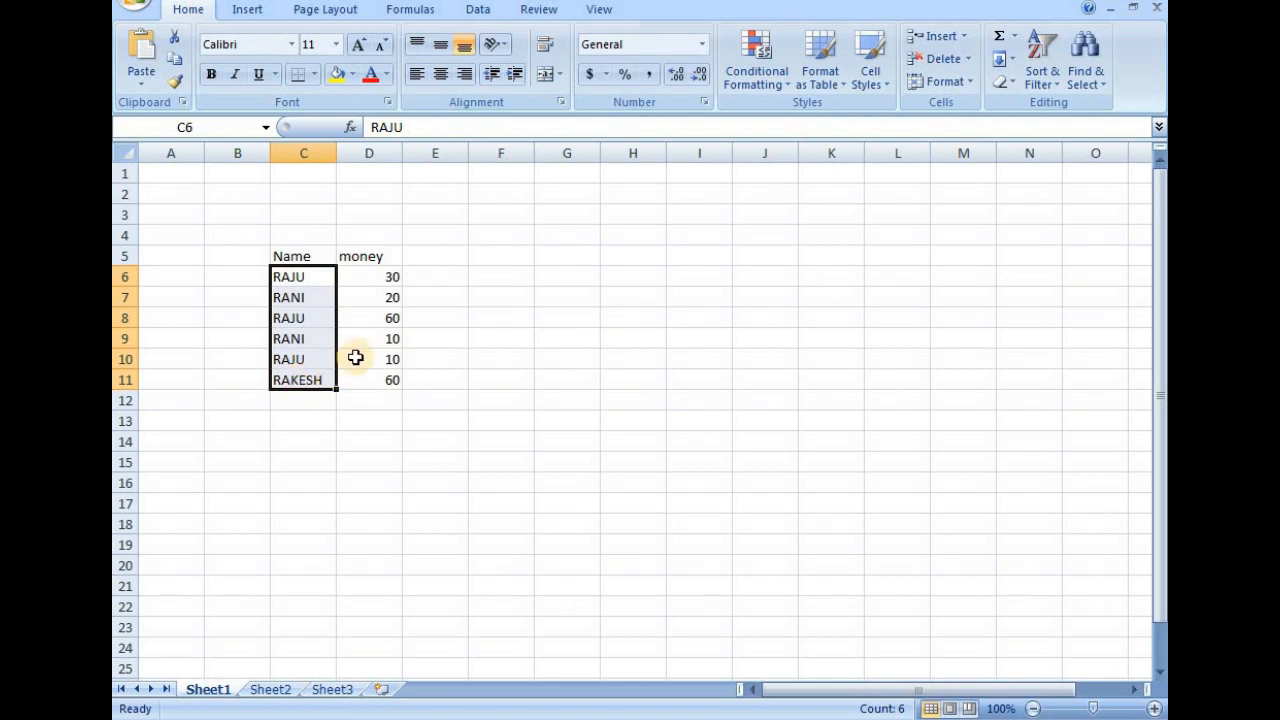
drag(372, 279, 372, 380)
click(380, 495)
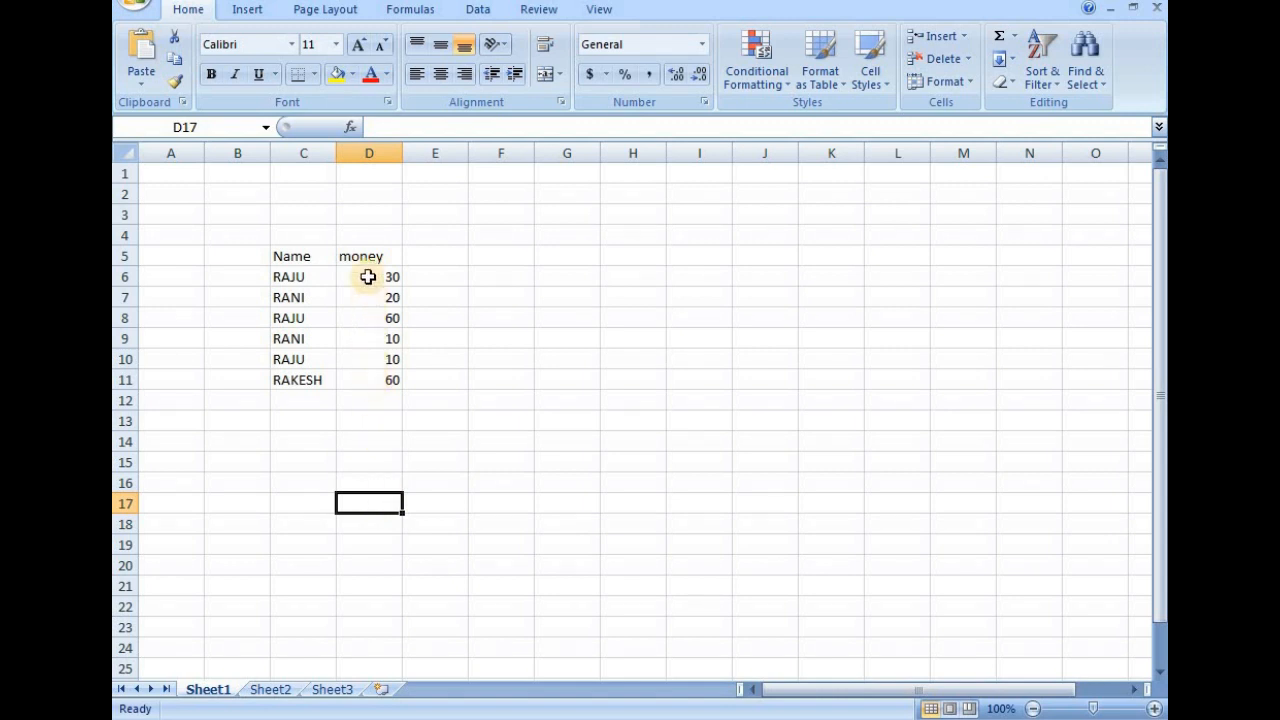
- Sum the money values in D6:D11 with AutoSum, placing the result in D12
drag(369, 276, 376, 362)
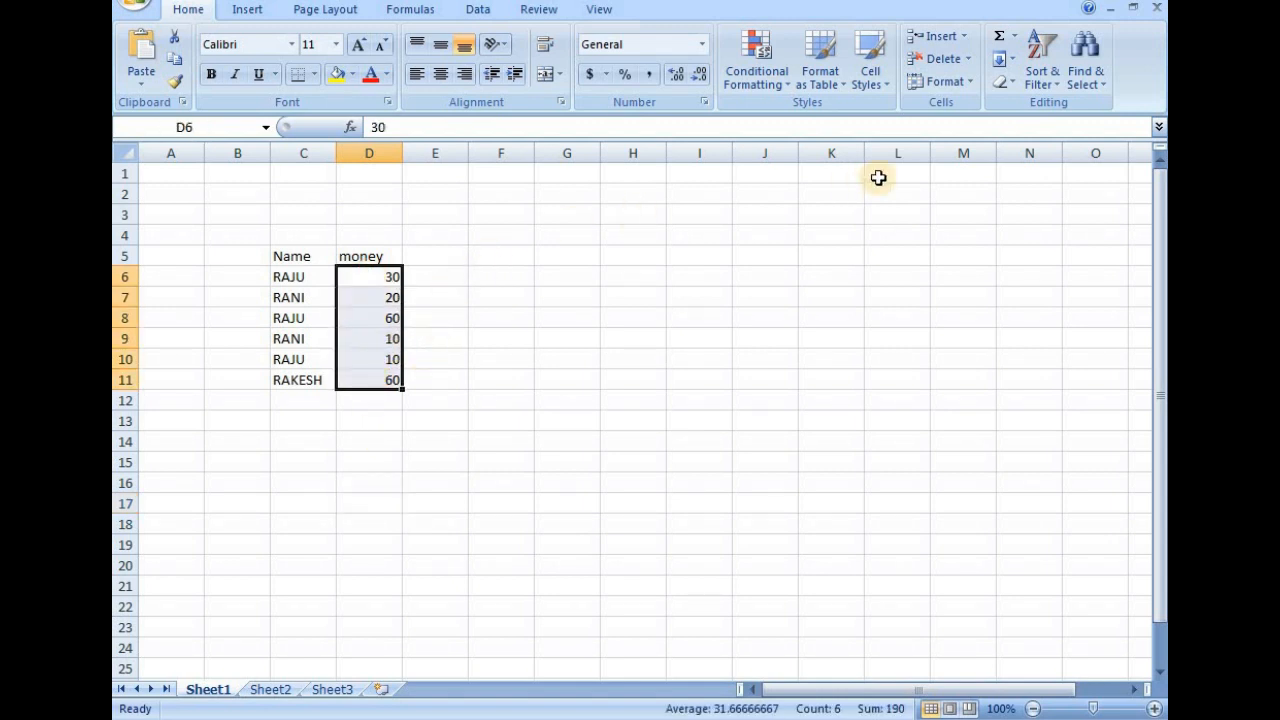
click(998, 35)
click(381, 446)
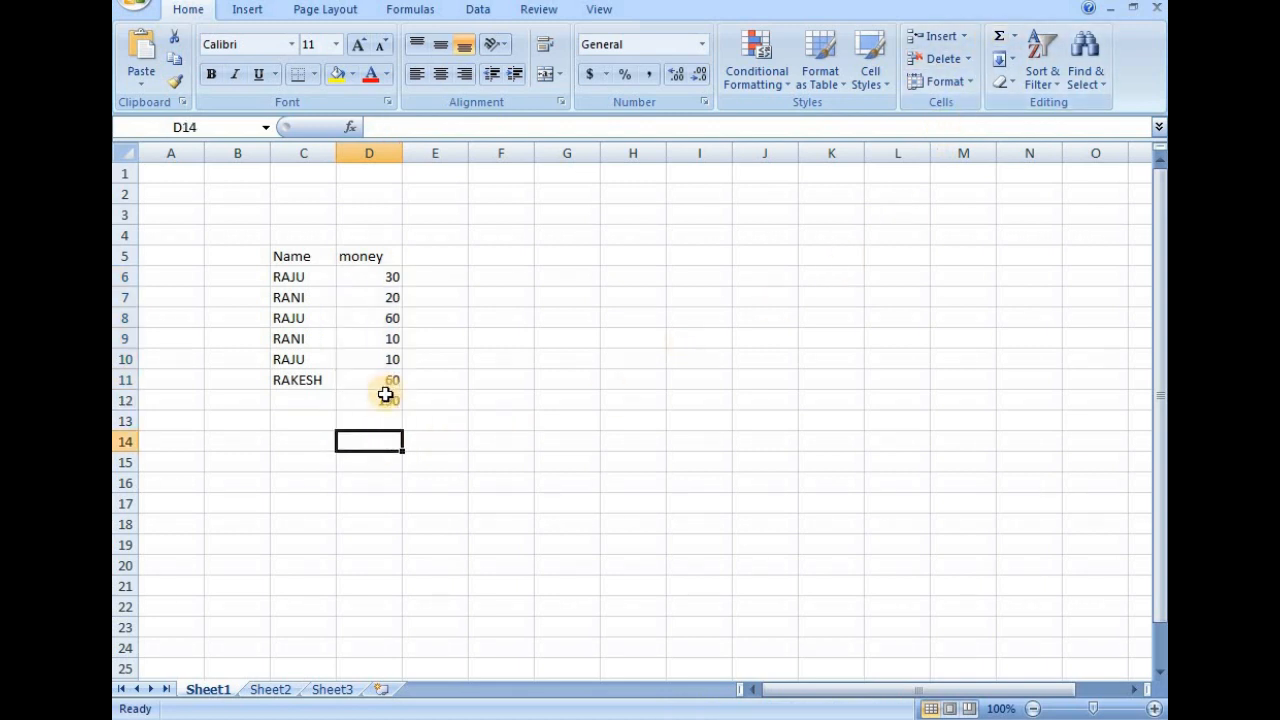
click(383, 398)
- Label the sum row TOTAL in C12
click(317, 398)
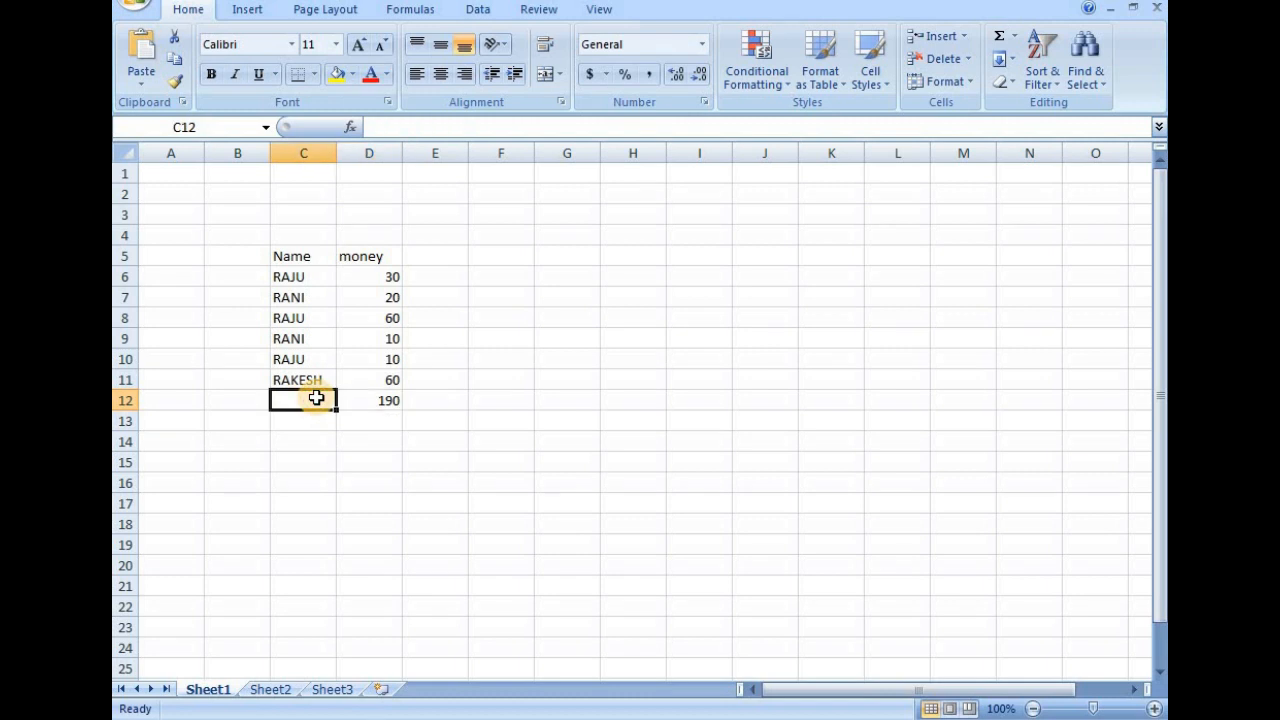
text(TOTA)
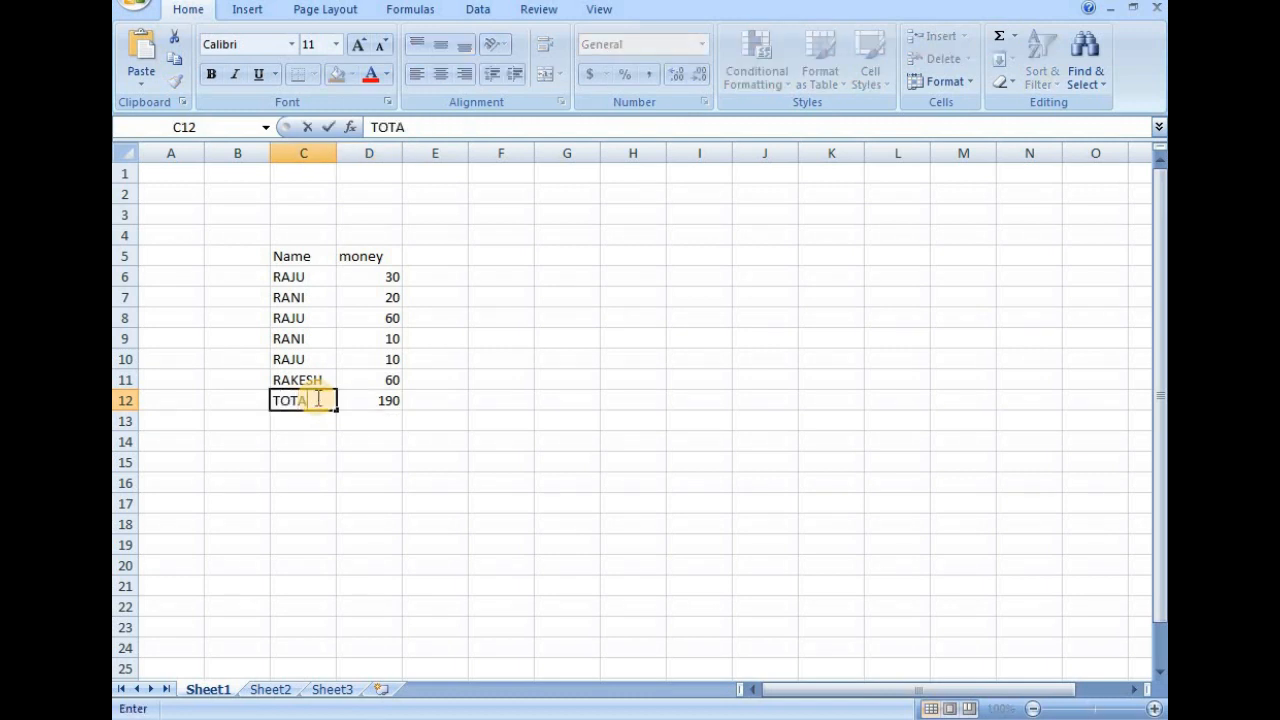
text(L)
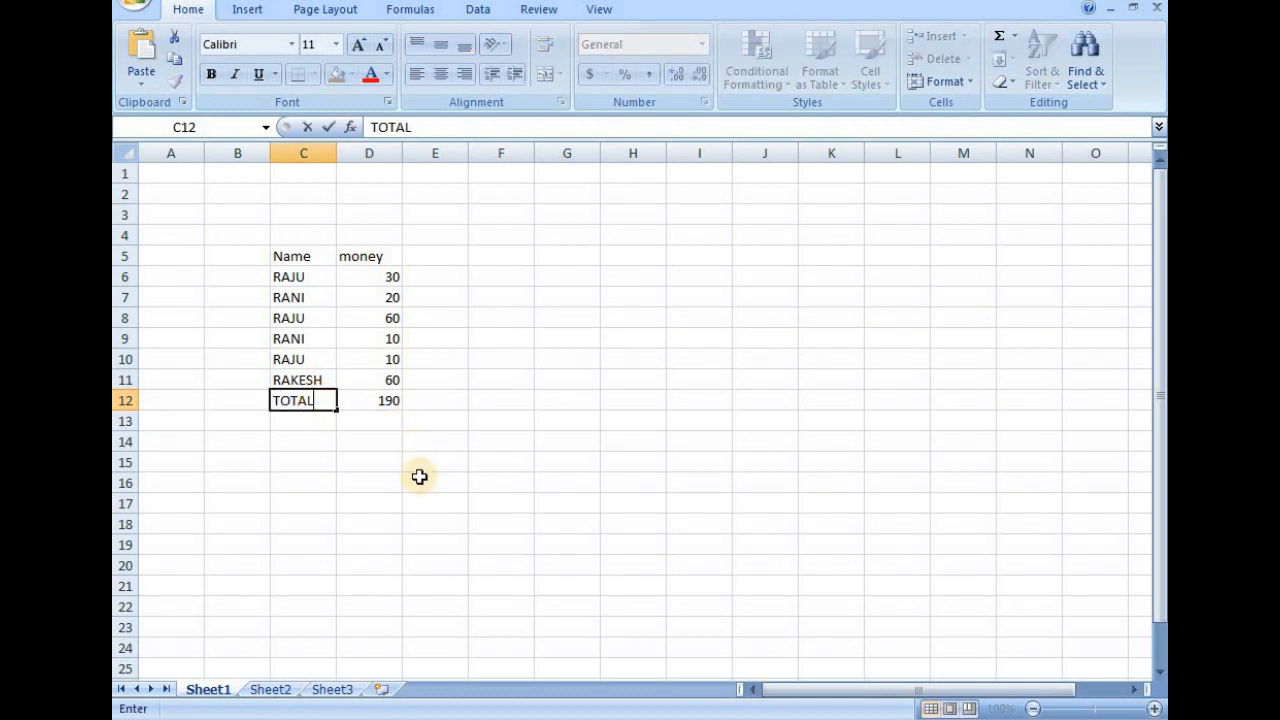
click(419, 477)
- Examine the SUM formula in D12 and the first and last cells of its range, D6 and D11
click(376, 400)
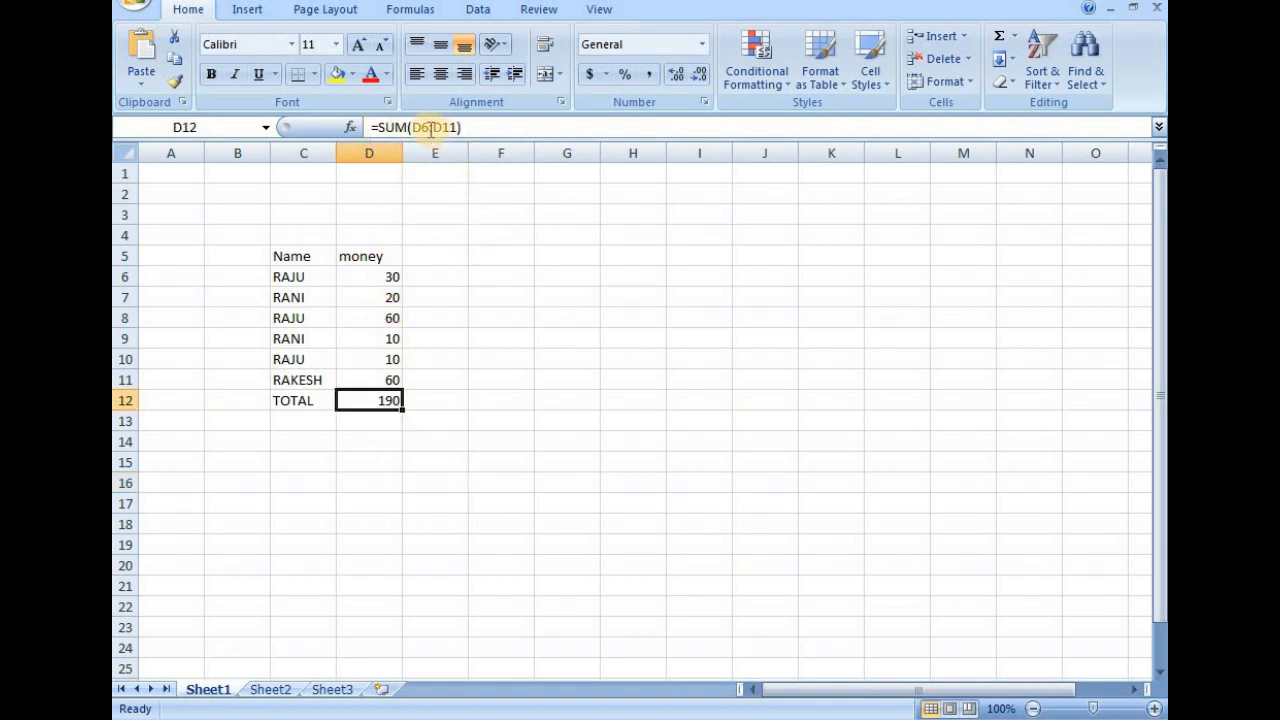
click(365, 276)
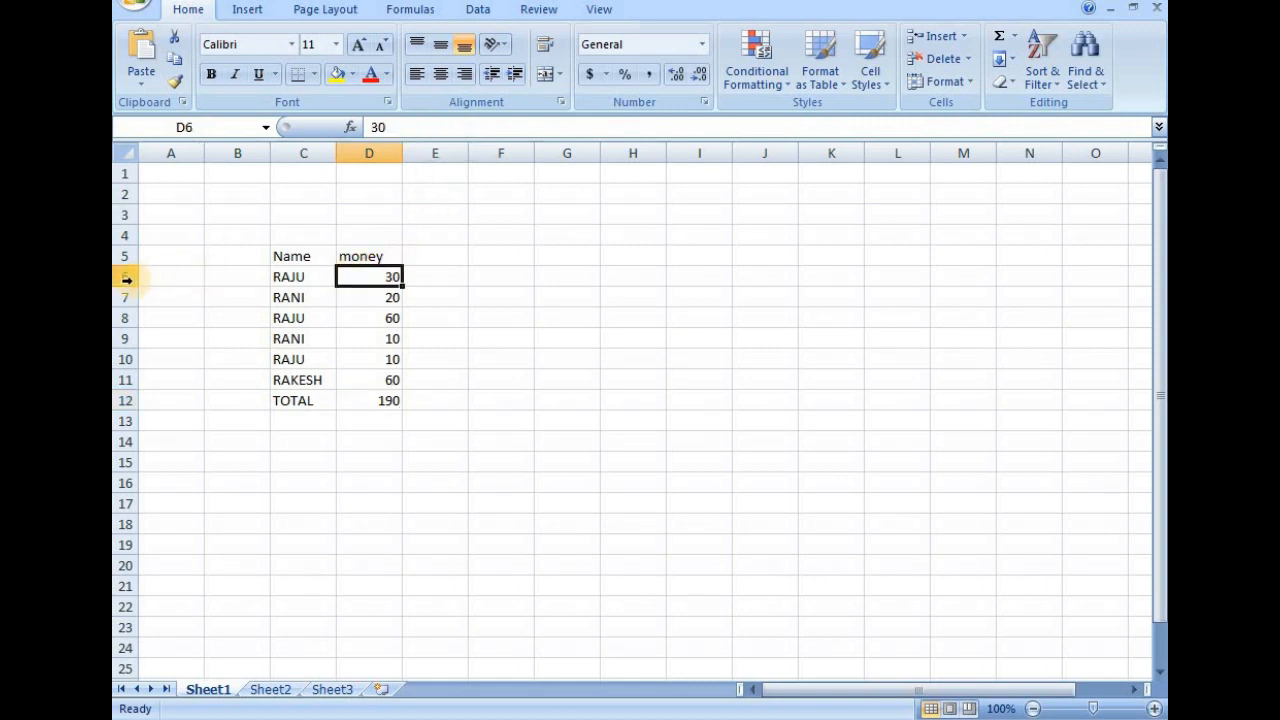
click(389, 380)
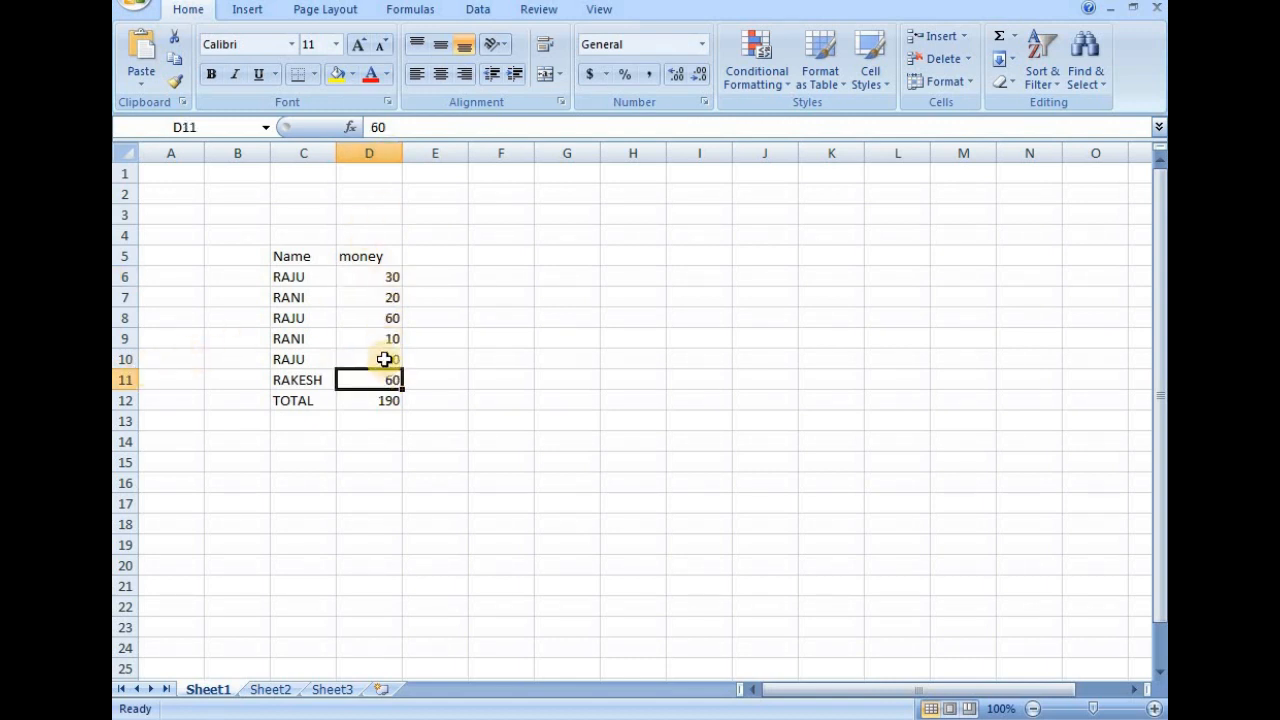
click(389, 277)
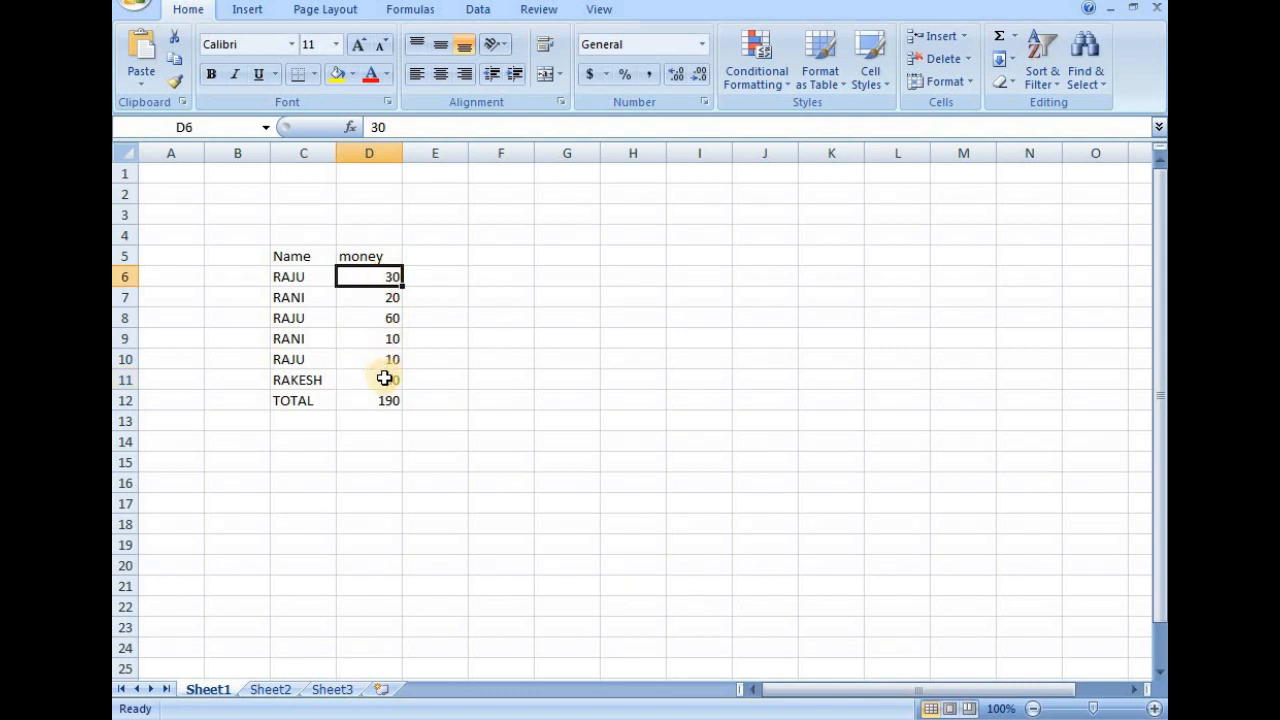
click(386, 379)
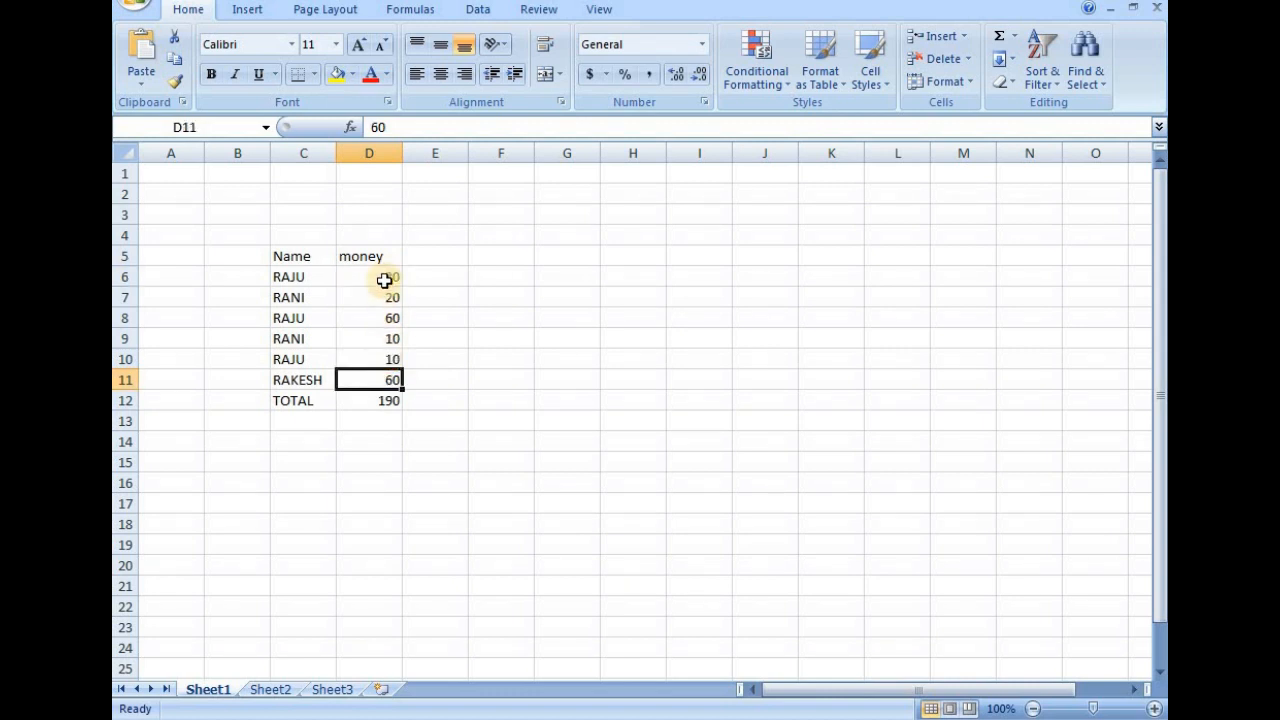
click(372, 400)
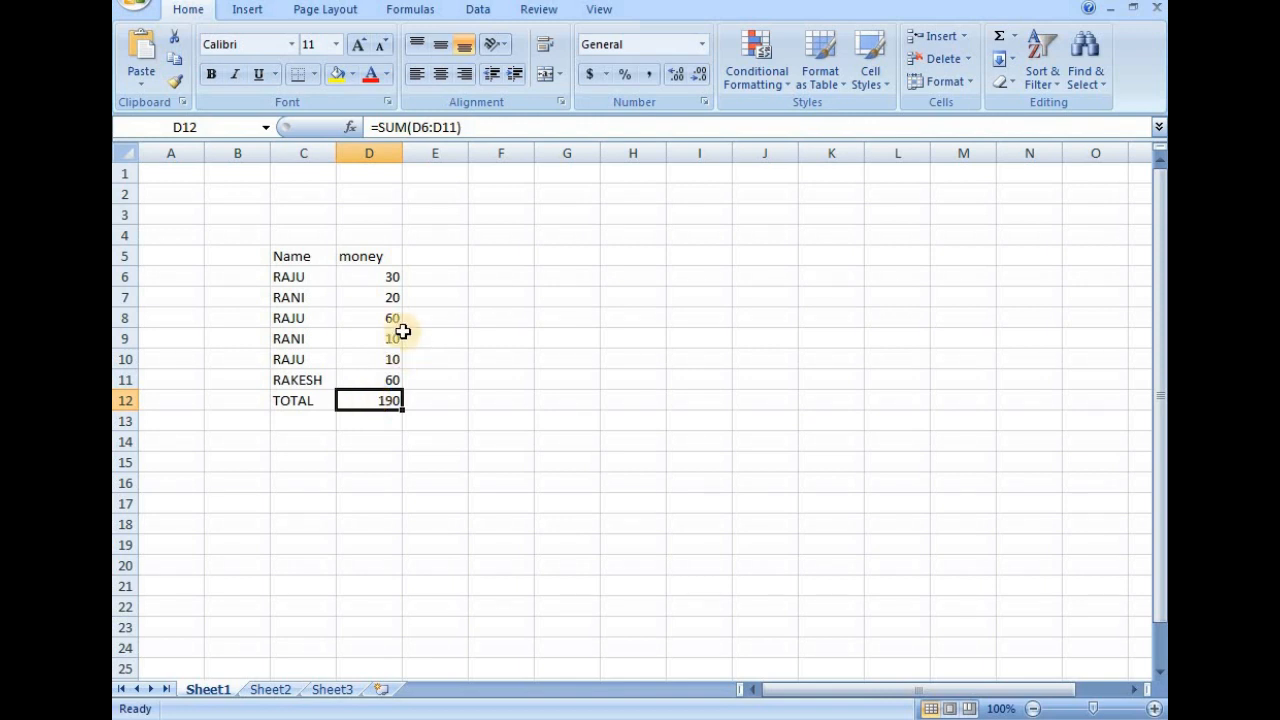
- Review the money values in D6:D11 that the SUM formula covers
drag(378, 273, 381, 373)
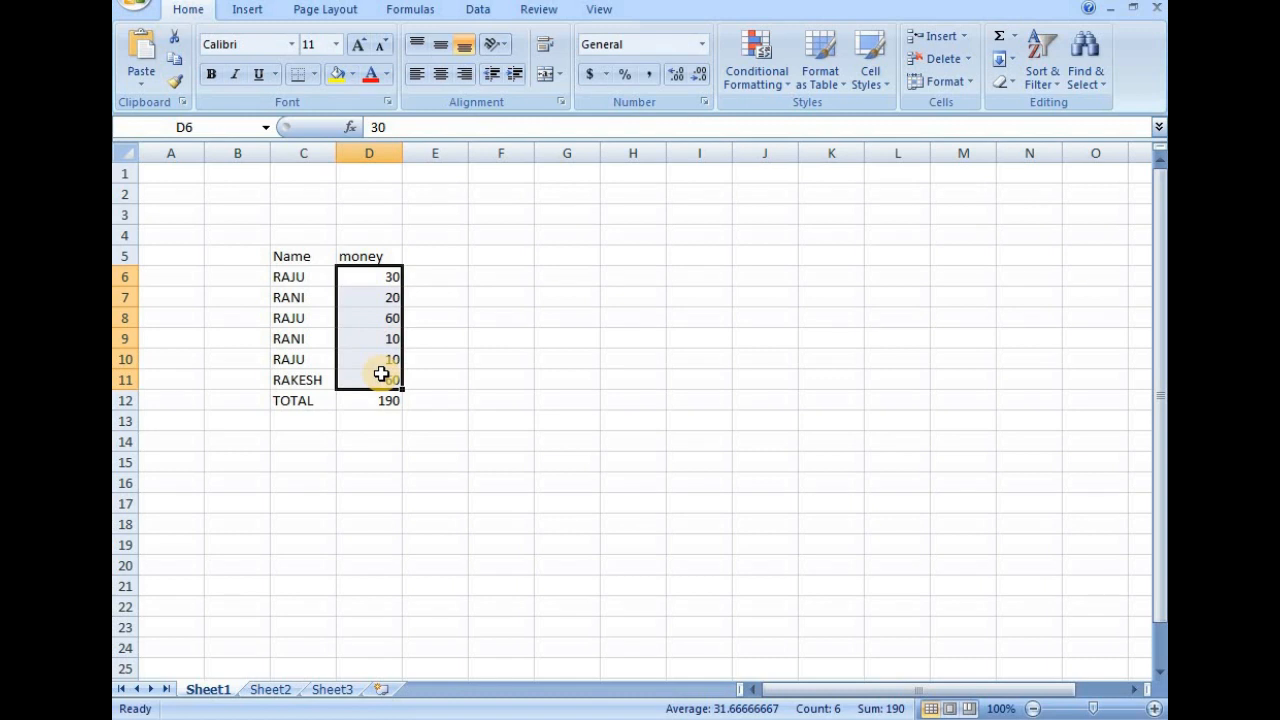
click(394, 484)
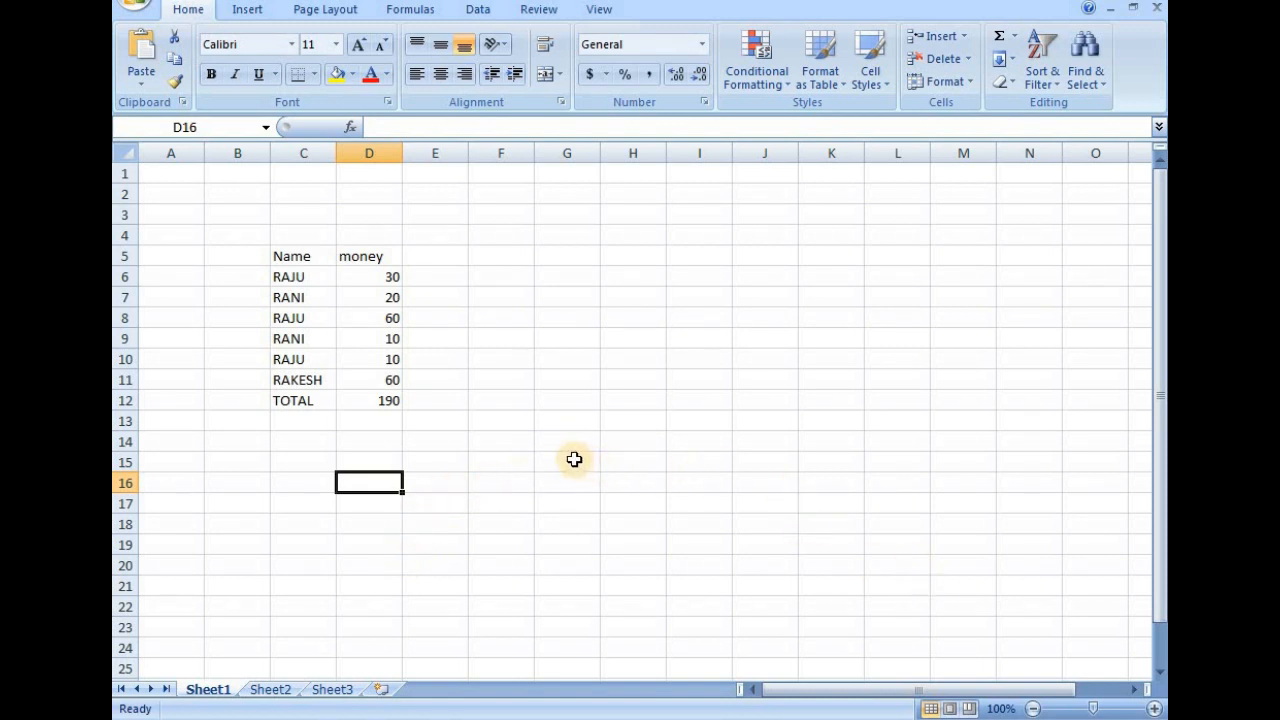
- Start a SUMIF formula in F15 with the name cells C6:C11 as its range
click(506, 463)
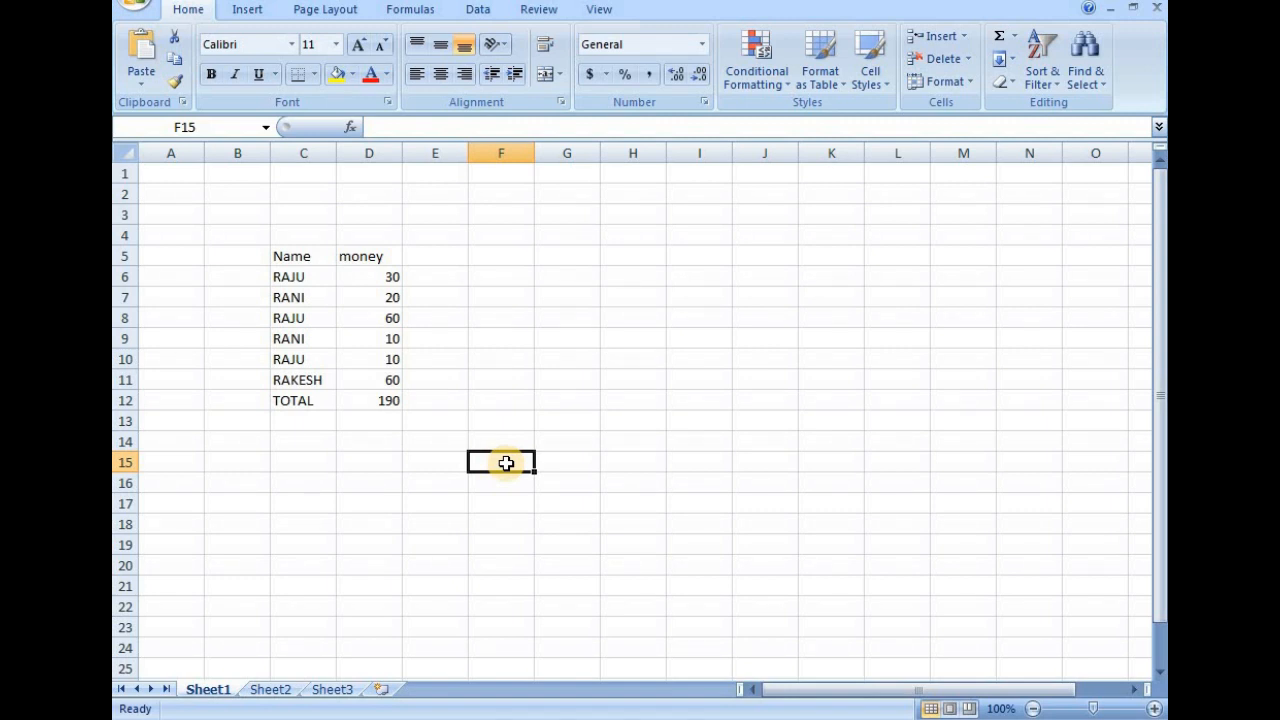
text(=)
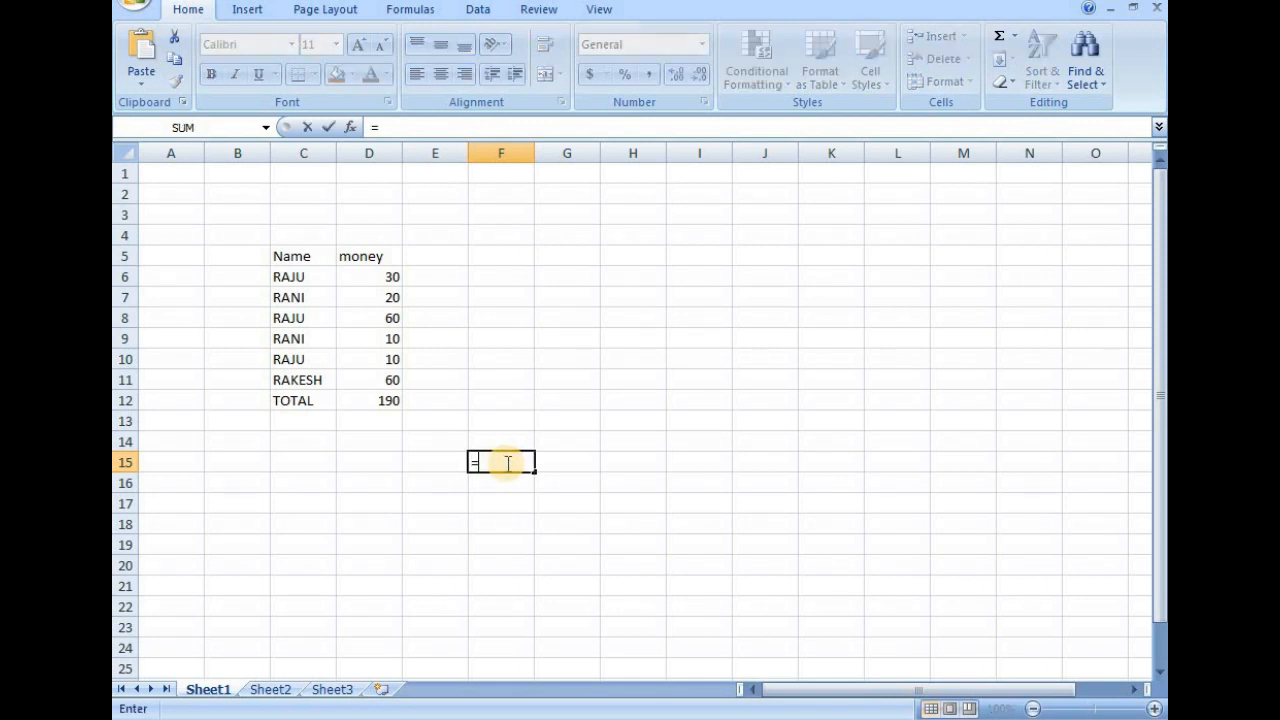
text(SUM)
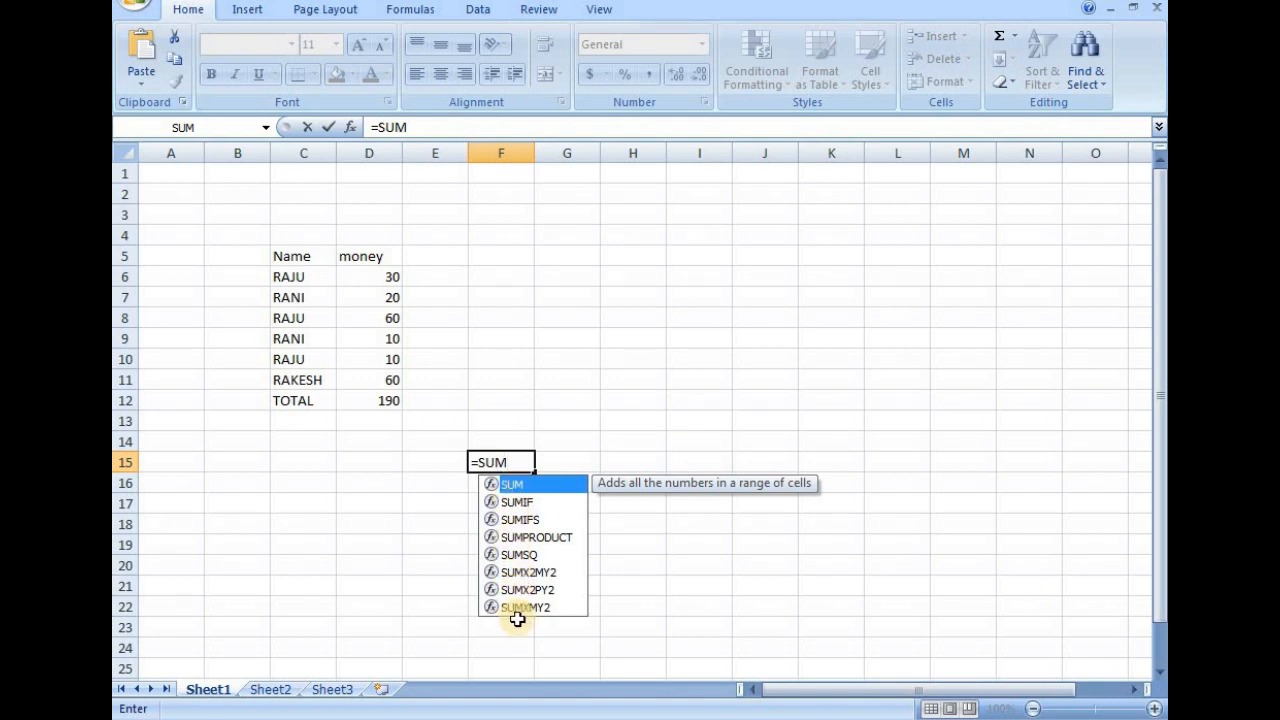
click(524, 503)
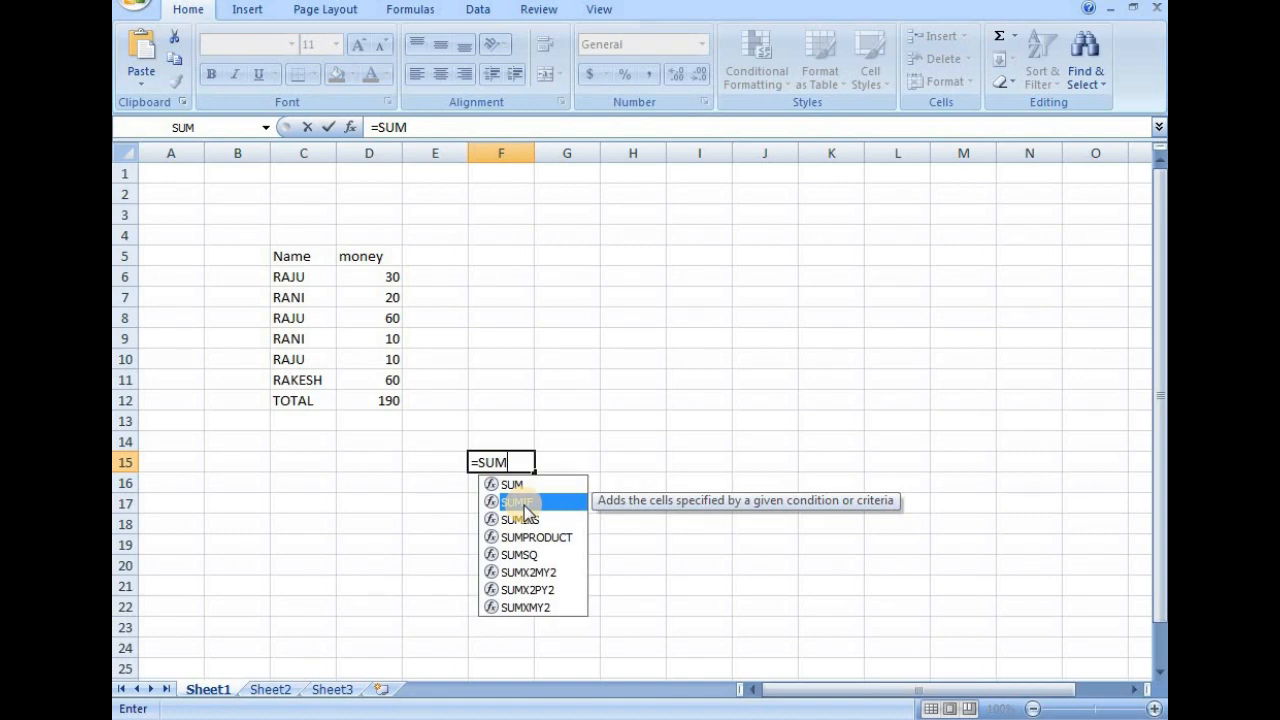
double_click(524, 503)
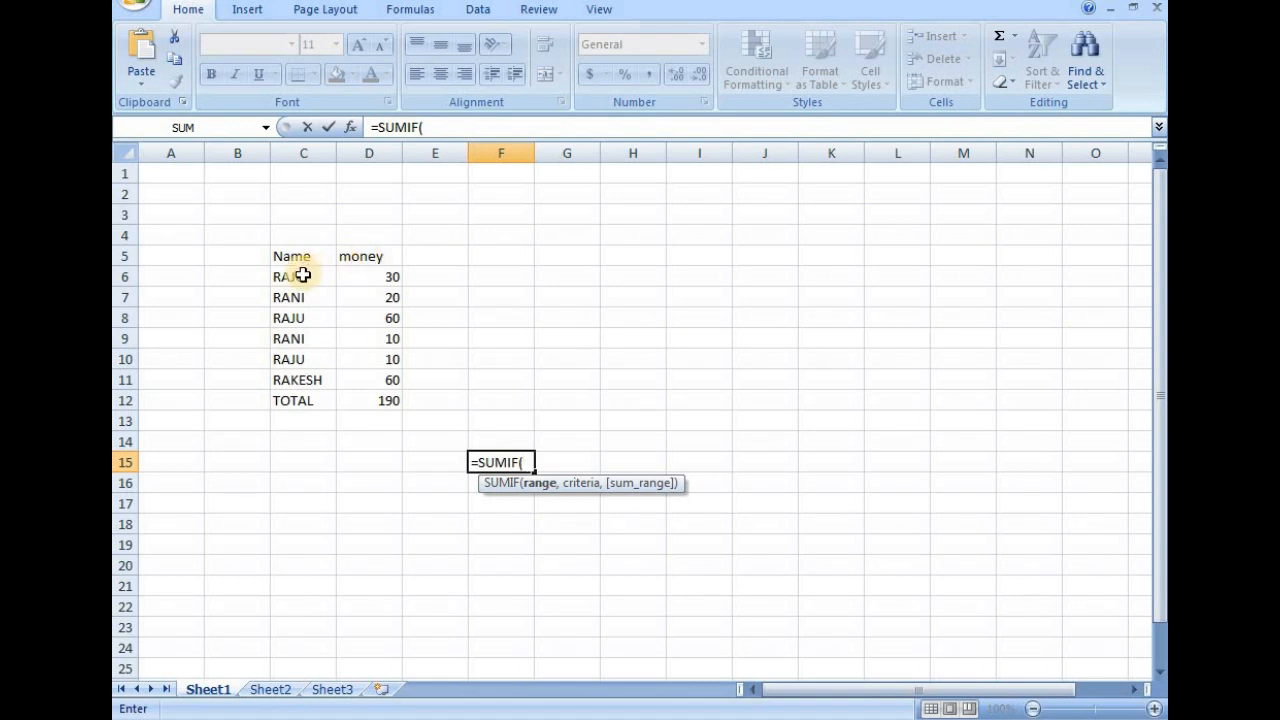
drag(302, 275, 298, 374)
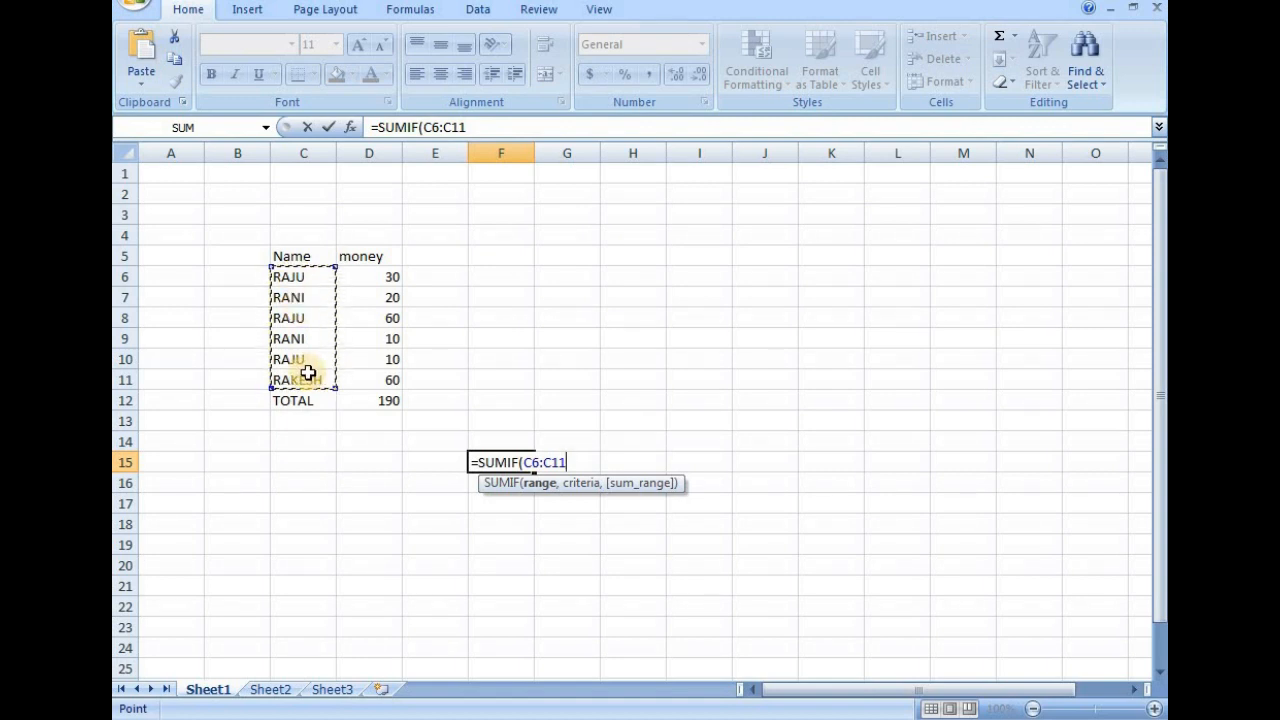
text(,)
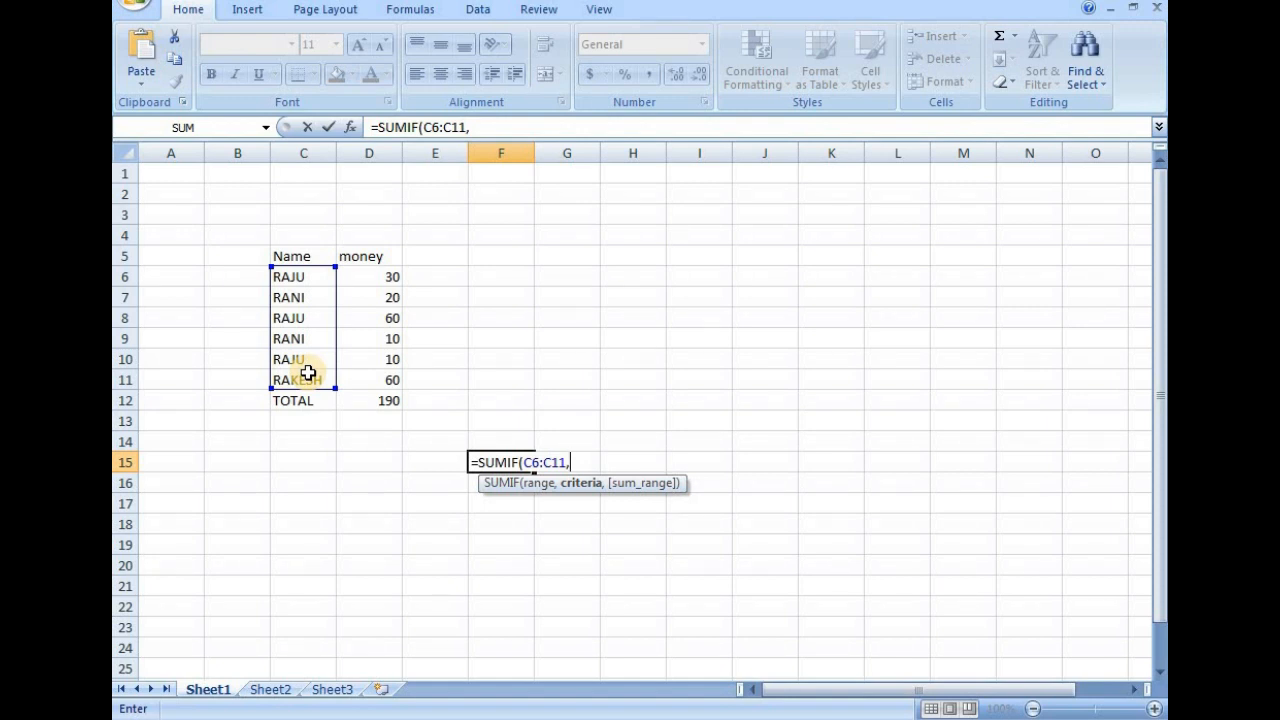
- Complete the SUMIF in F15 with the name from C6 as quoted criterion and D6:D11 as the sum range
text("RAJU")
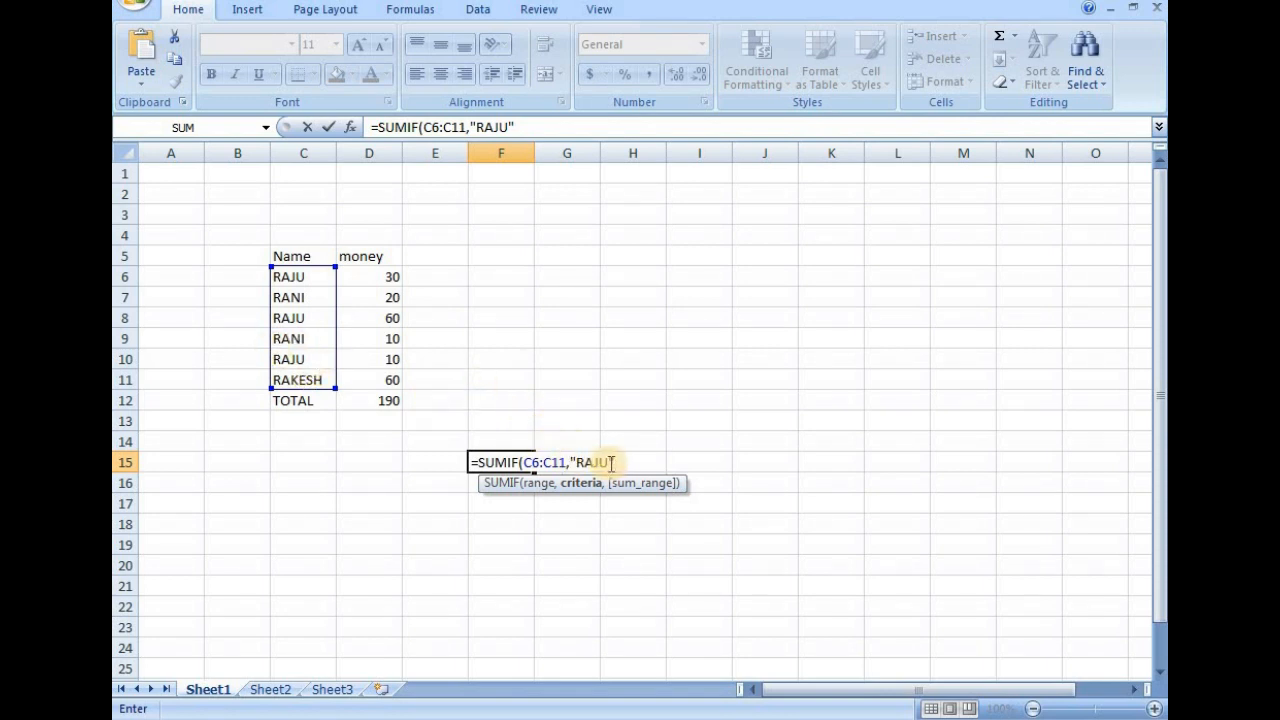
text(,)
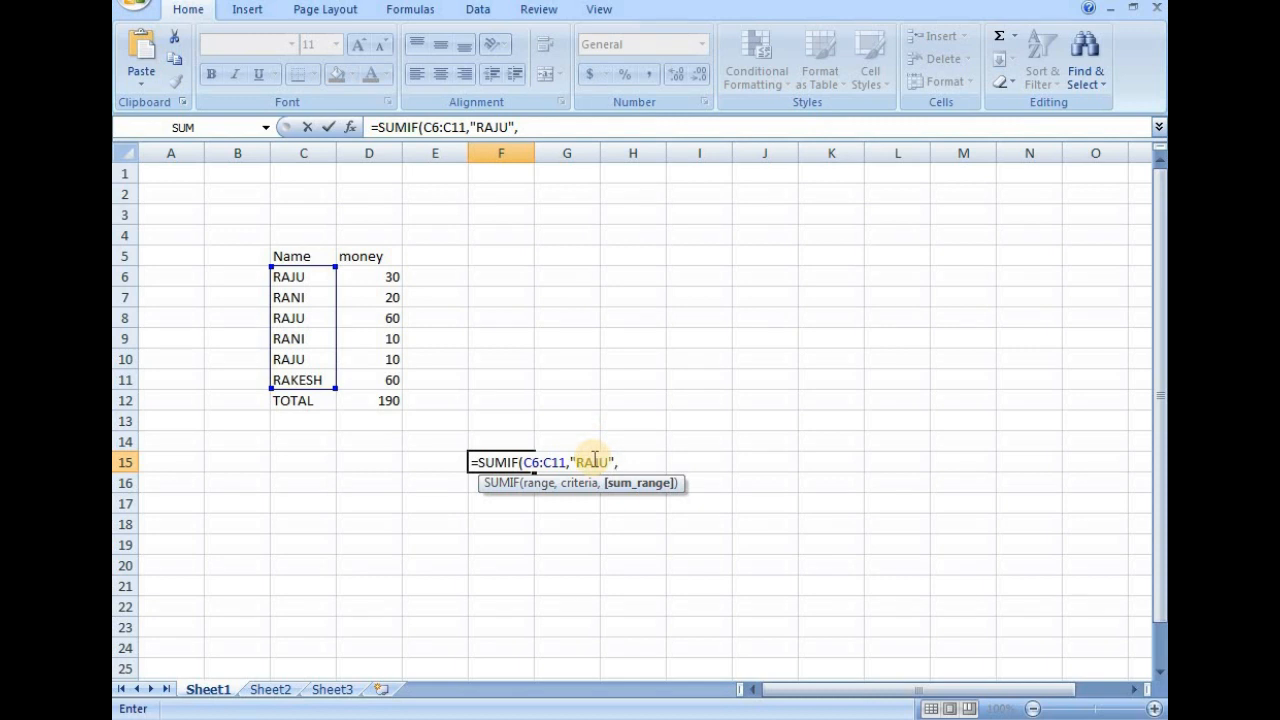
click(381, 279)
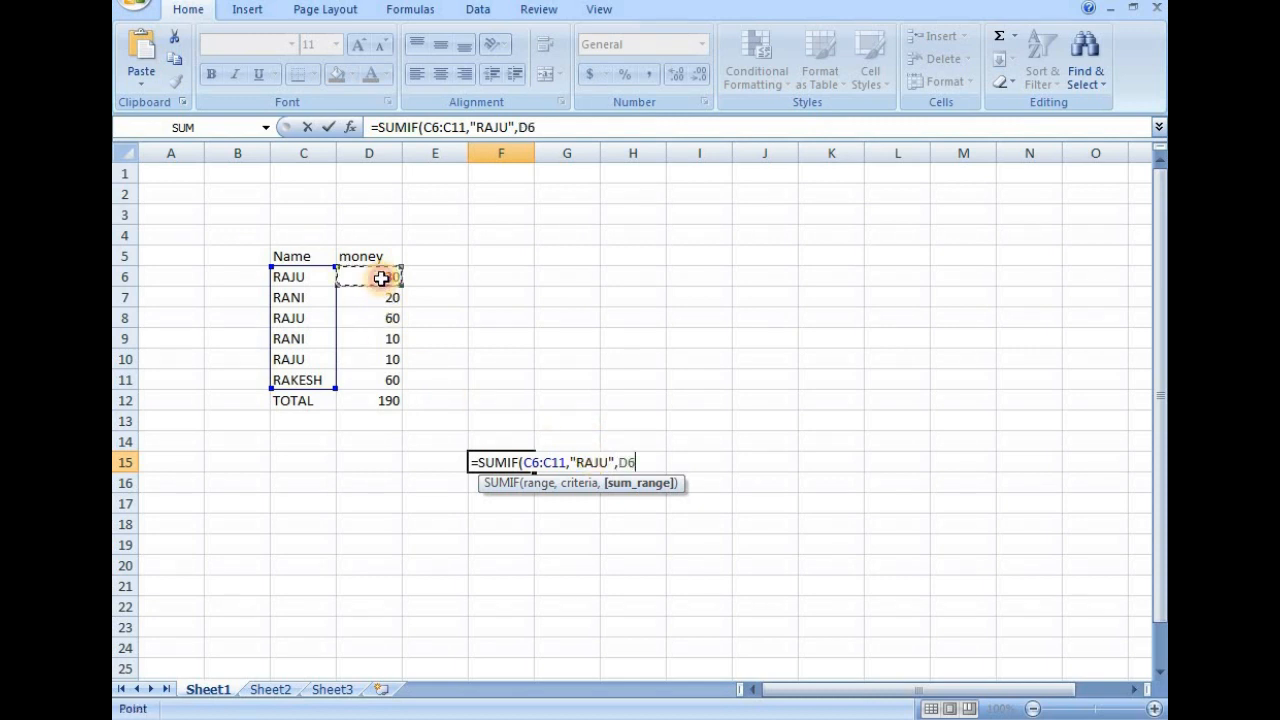
drag(381, 279, 383, 376)
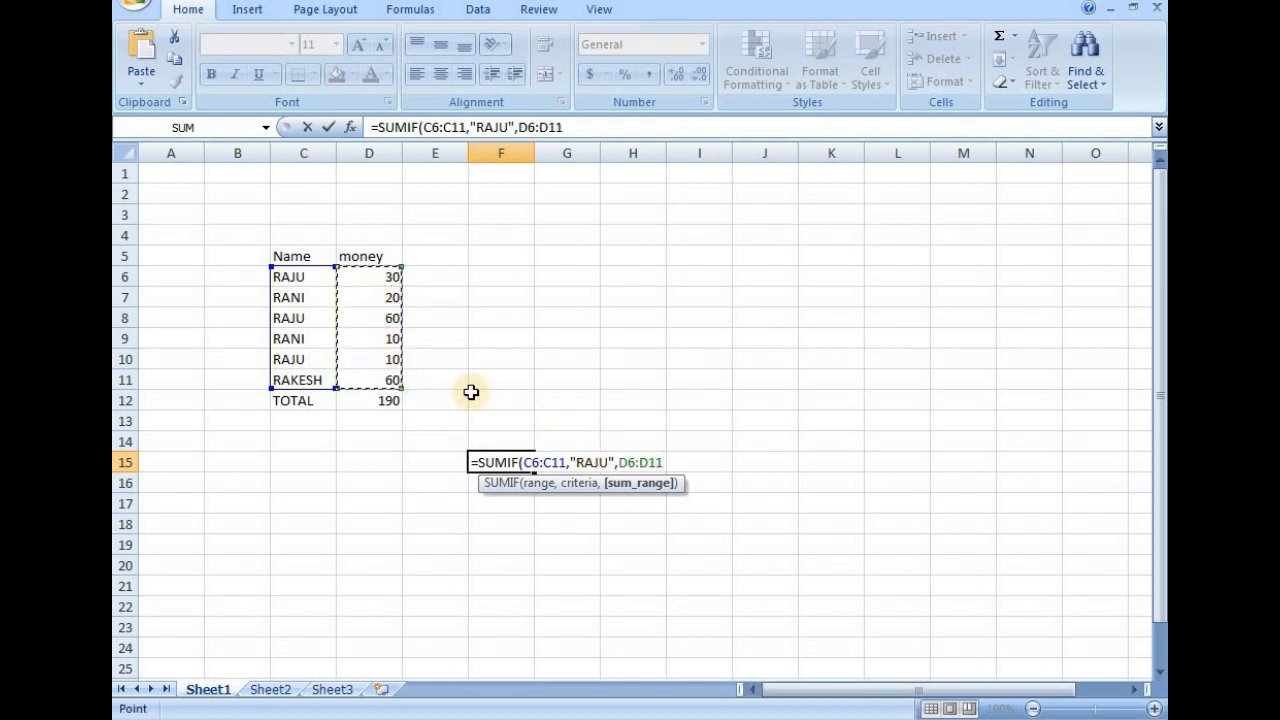
text())
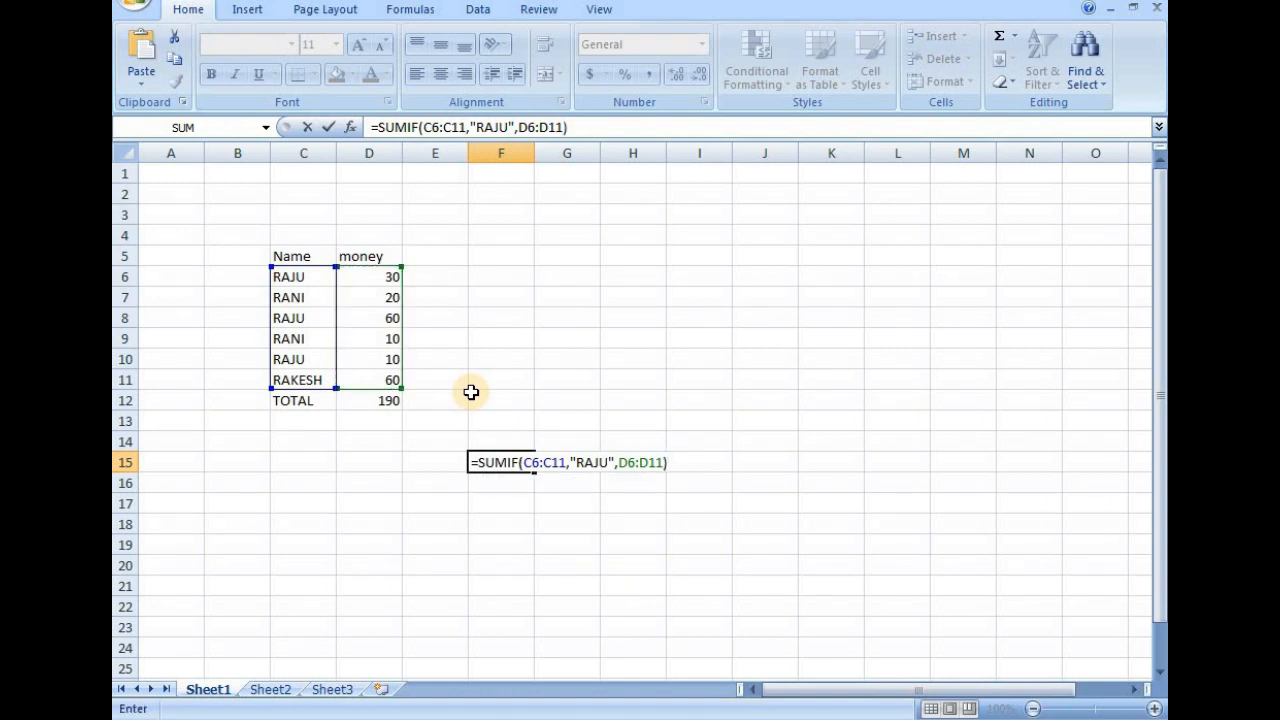
key(Return)
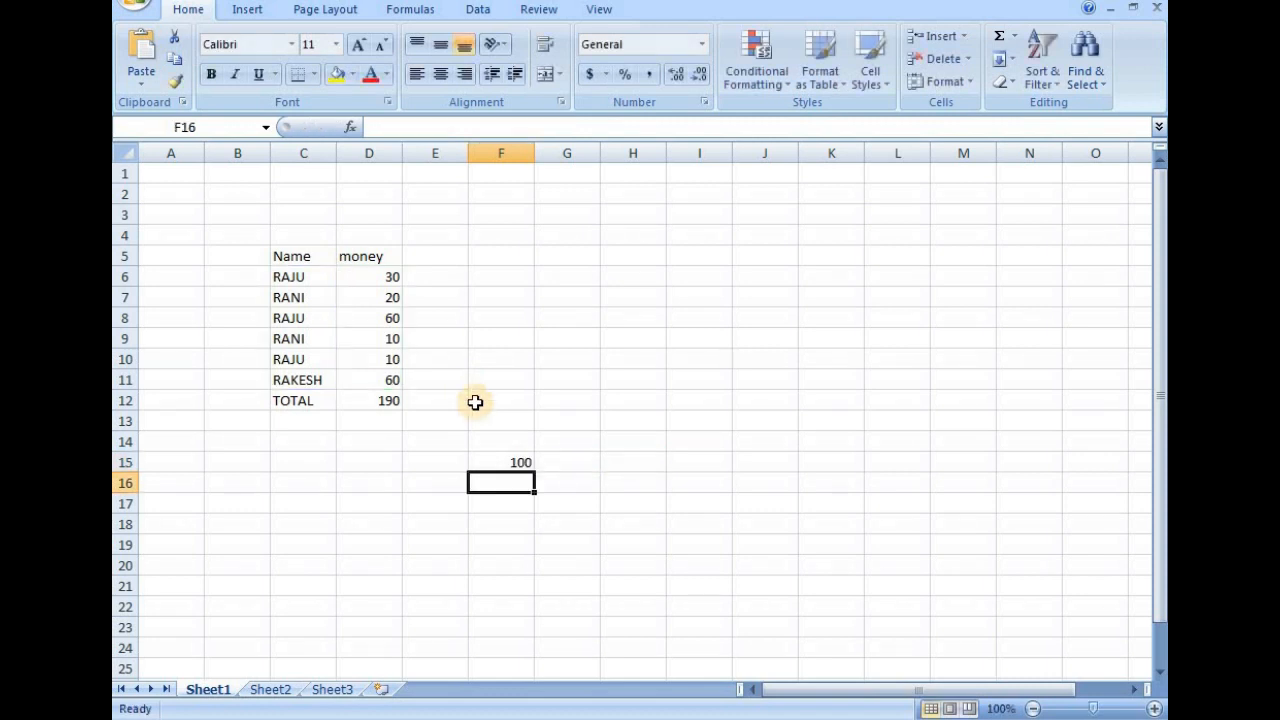
- Examine the SUMIF formula in F15, including its name criterion, and compare it with the first money value in D6
click(504, 461)
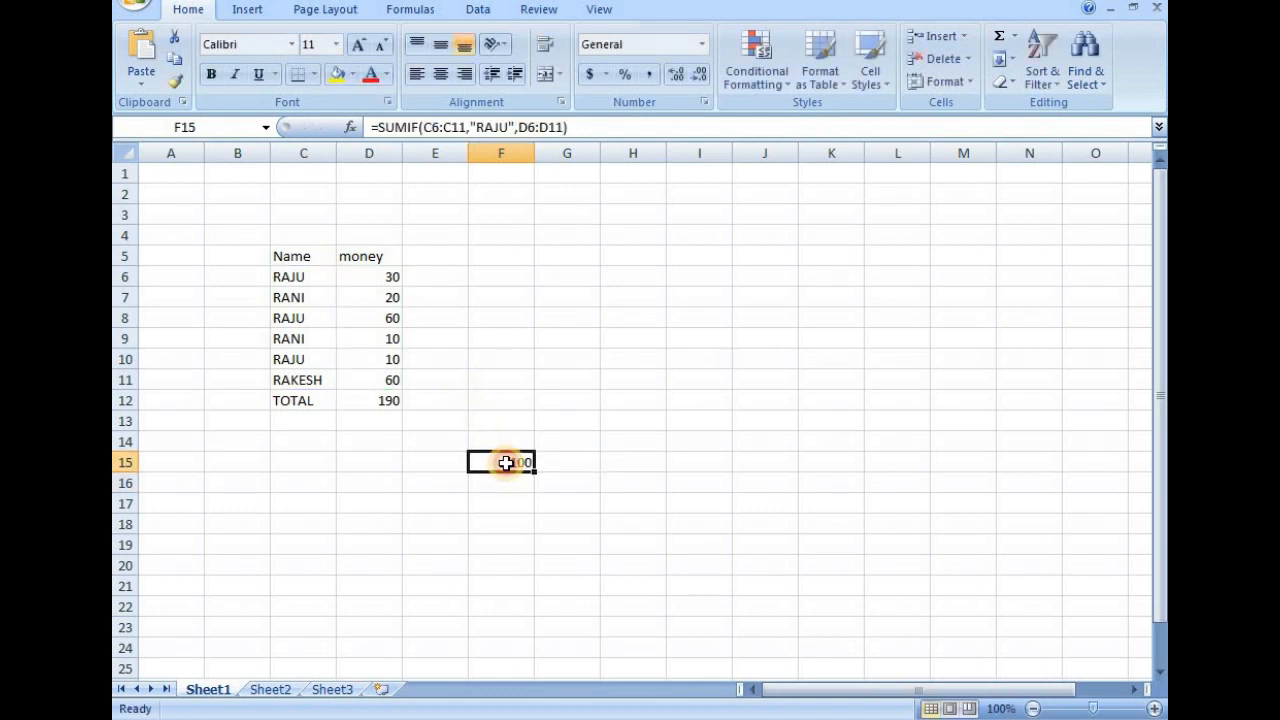
click(384, 274)
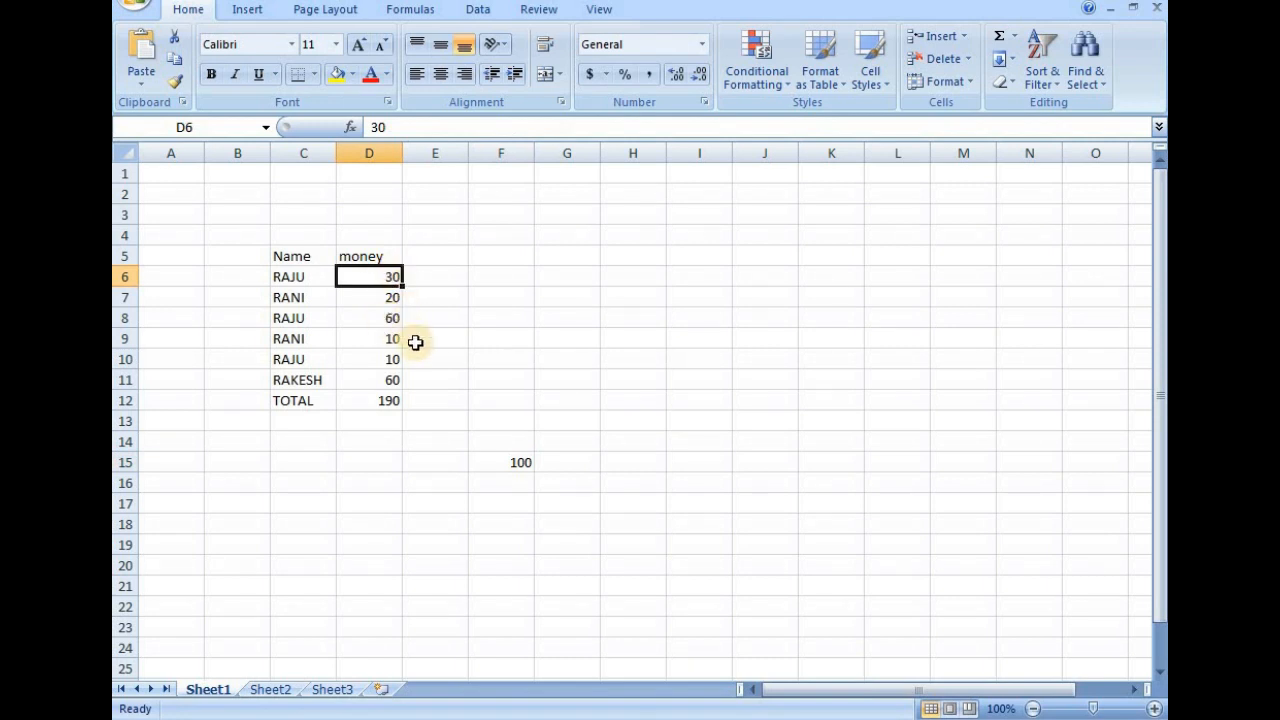
click(500, 459)
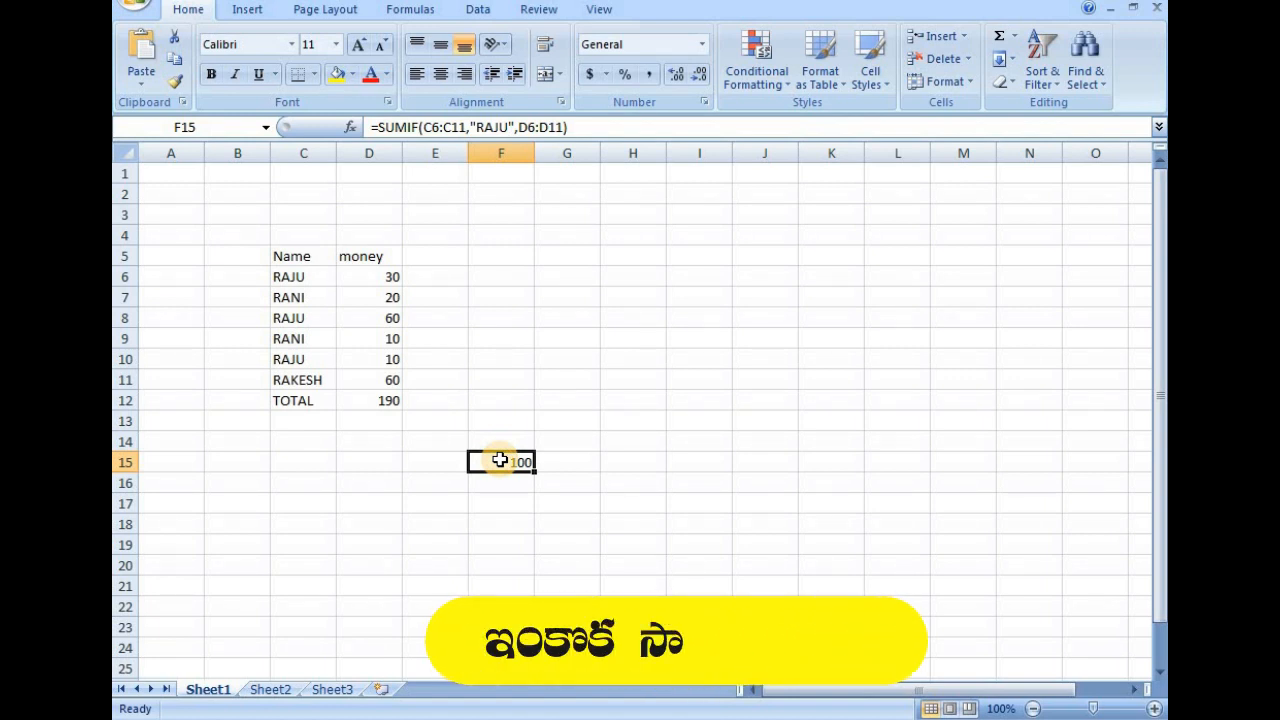
key(F1)
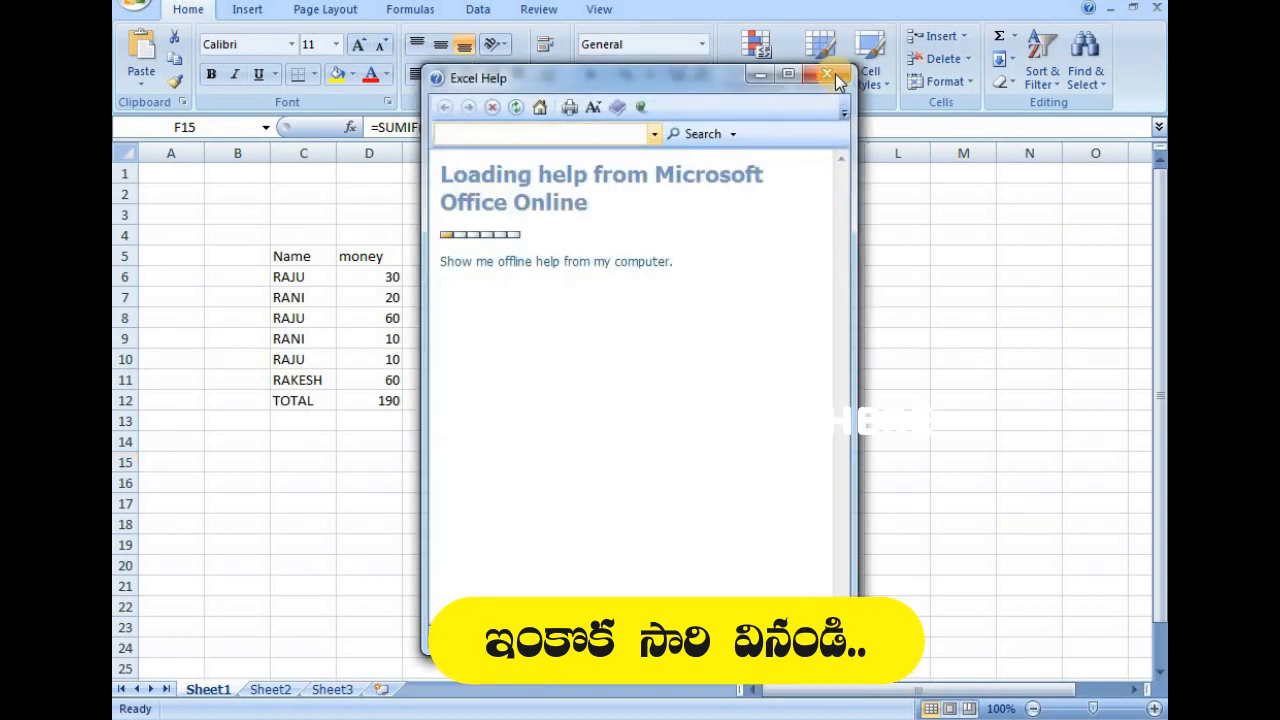
click(826, 75)
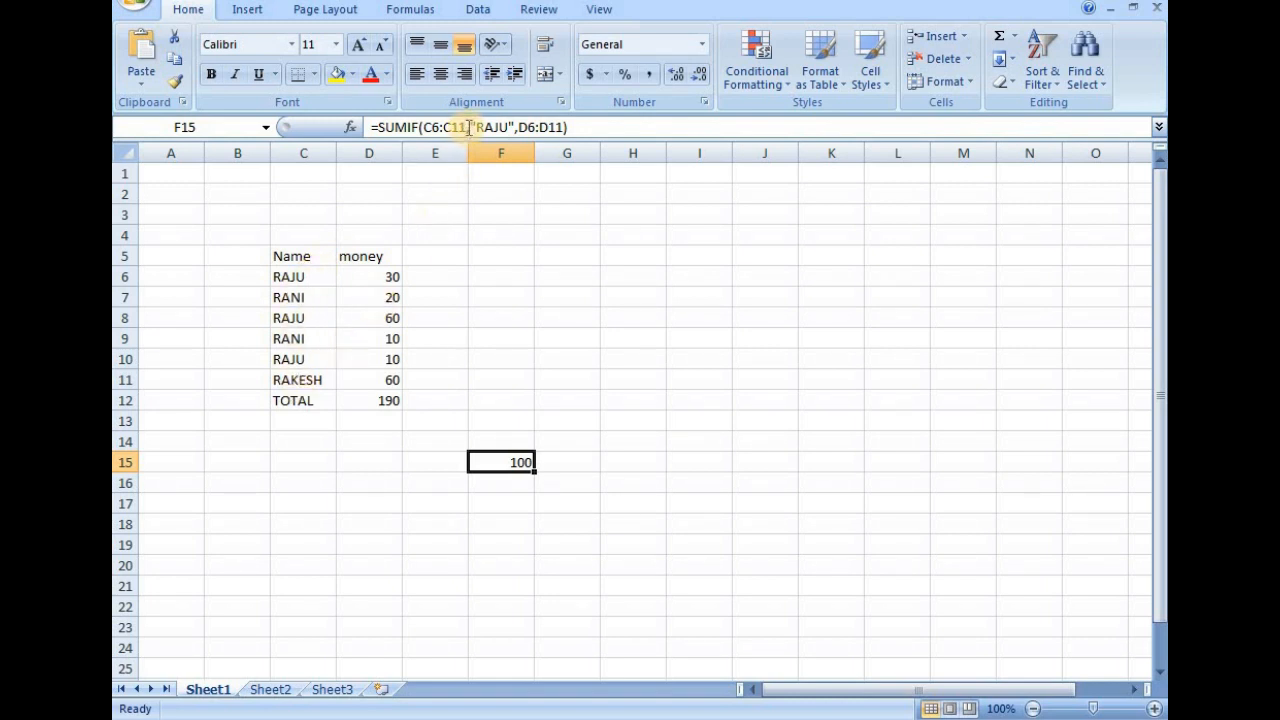
drag(469, 127, 514, 128)
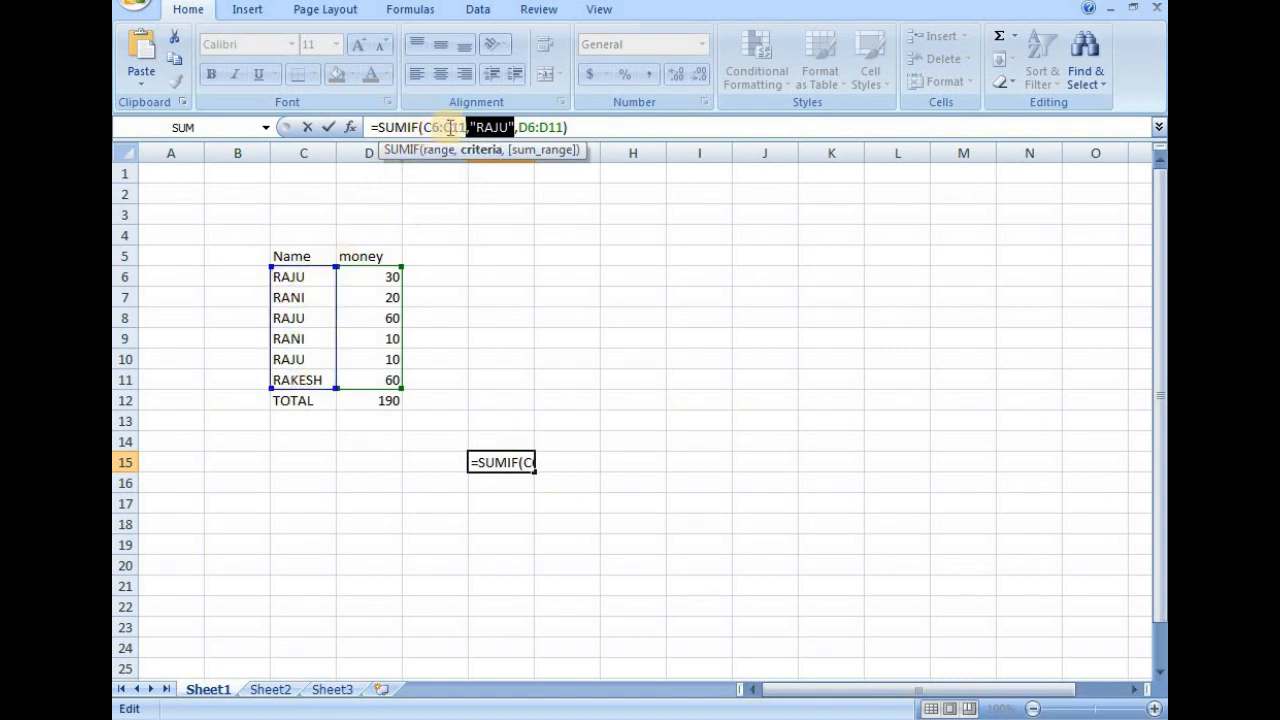
click(573, 127)
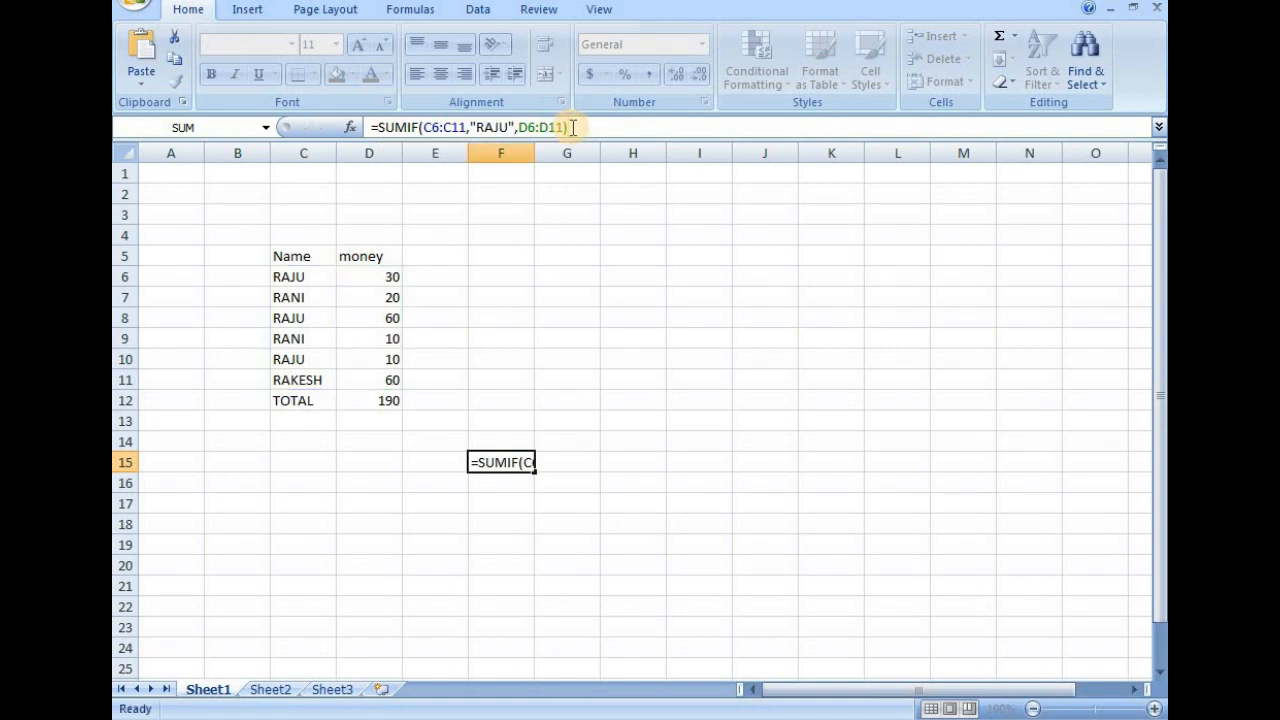
key(Return)
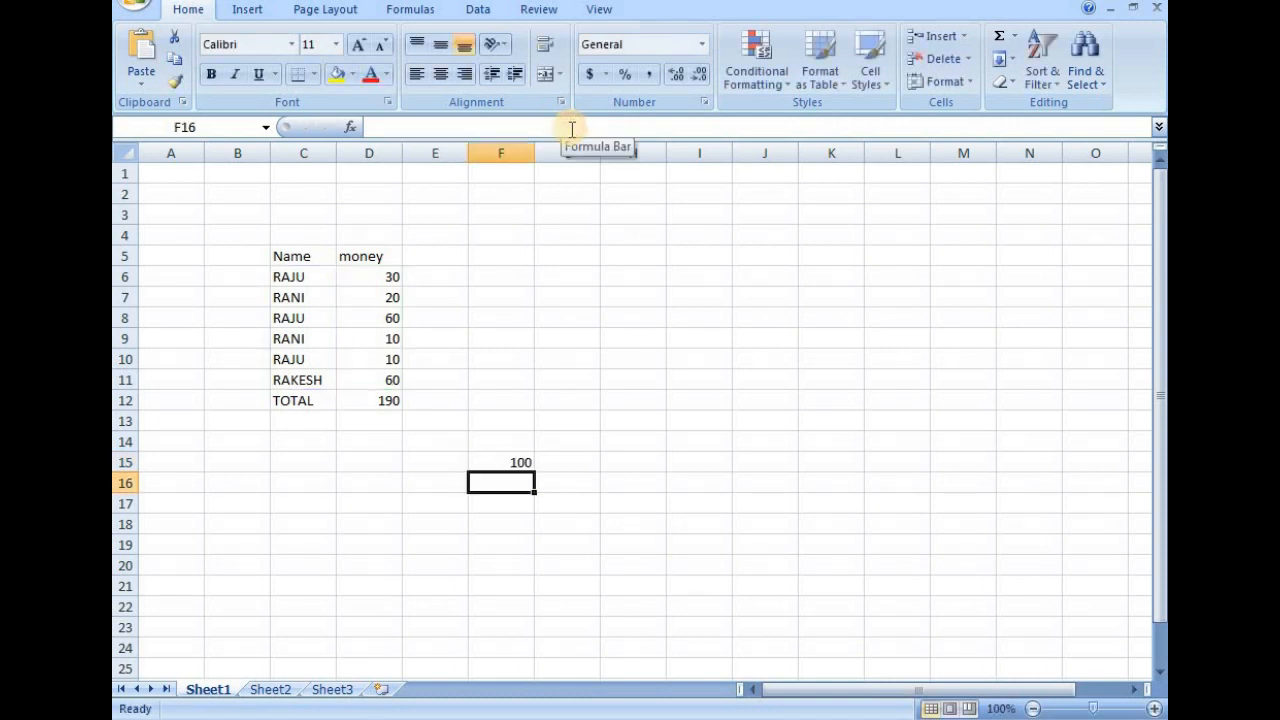
- Replace the quoted criterion of the SUMIF formula in F15 with the name from C7
click(510, 460)
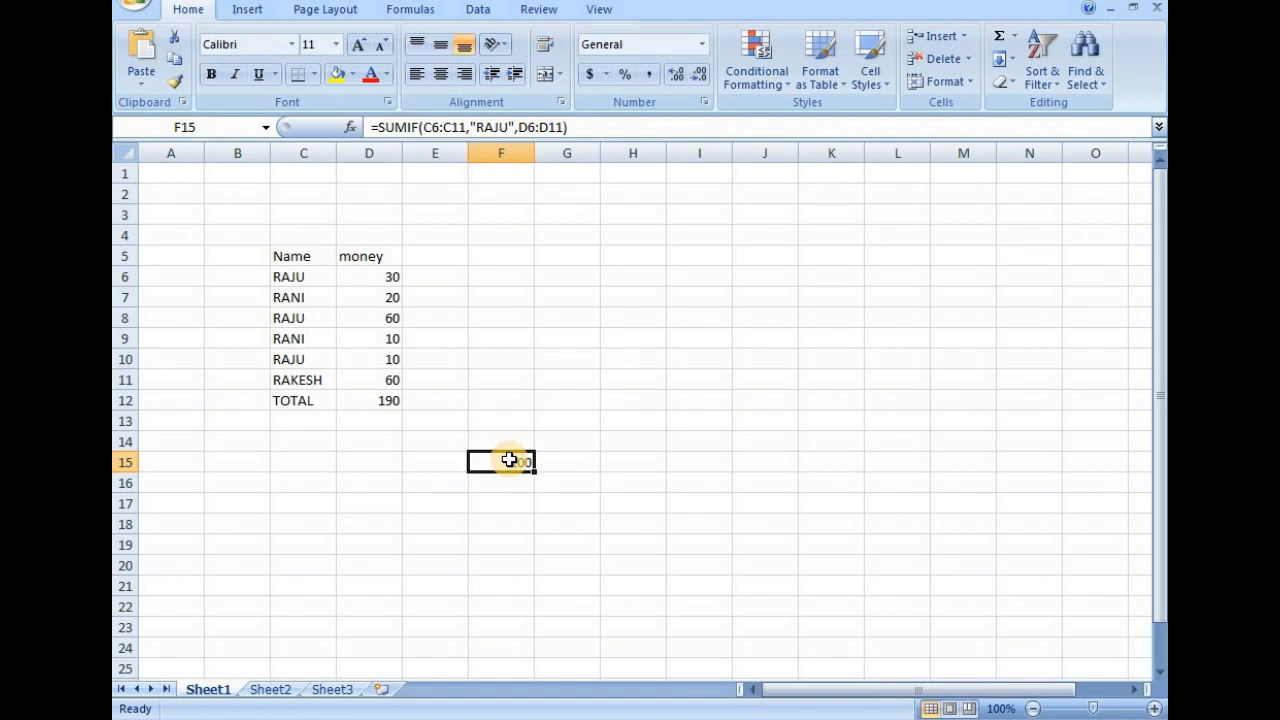
click(508, 127)
key(BackSpace)
key(BackSpace)
key(BackSpace)
key(BackSpace)
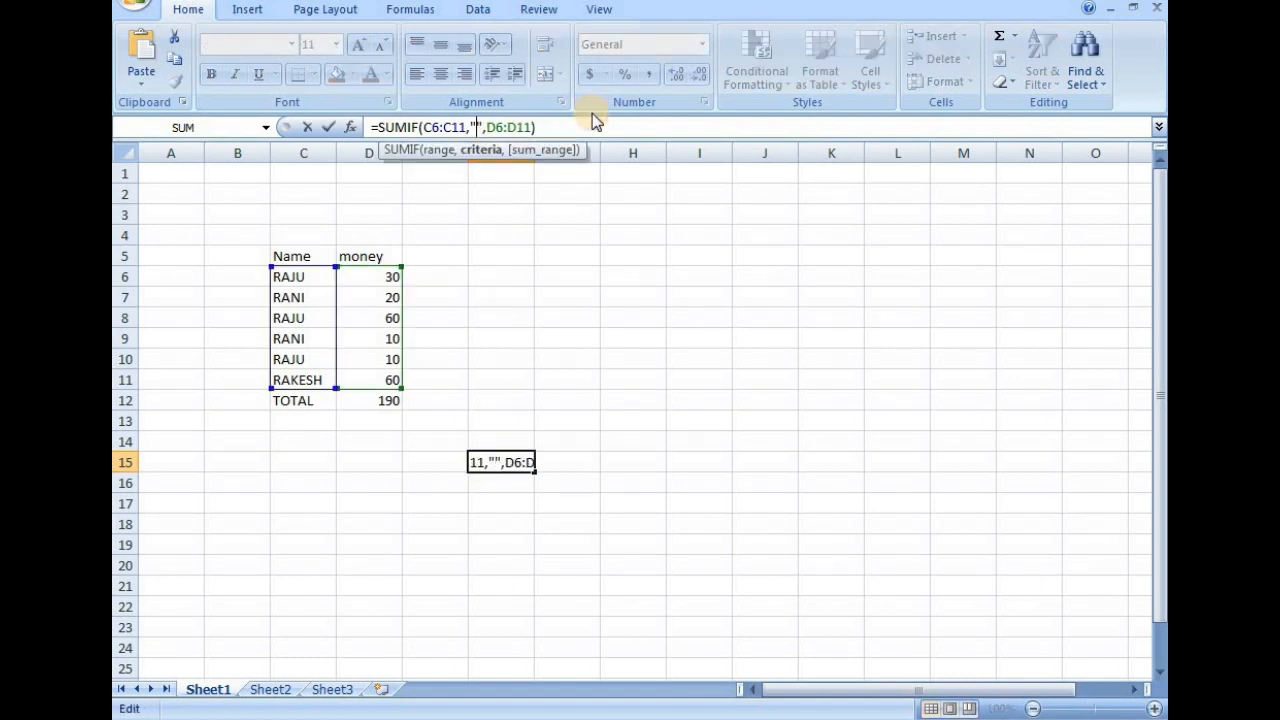
text(RANI)
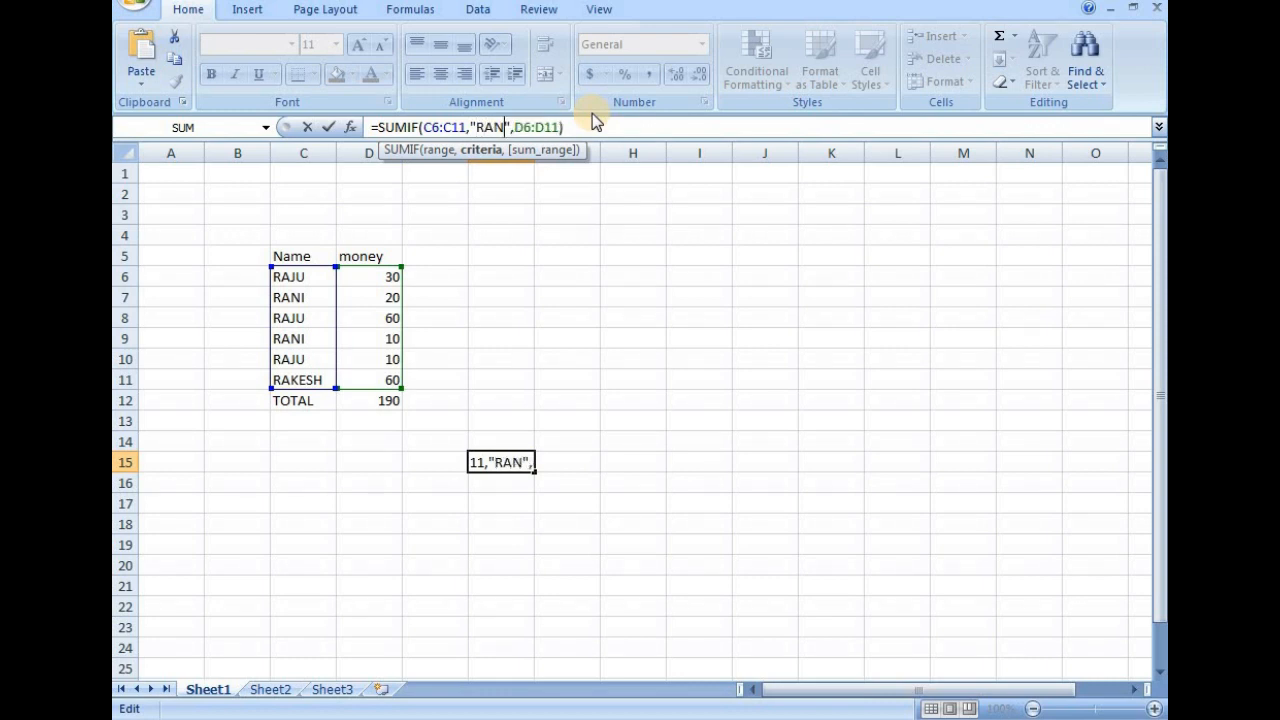
key(Return)
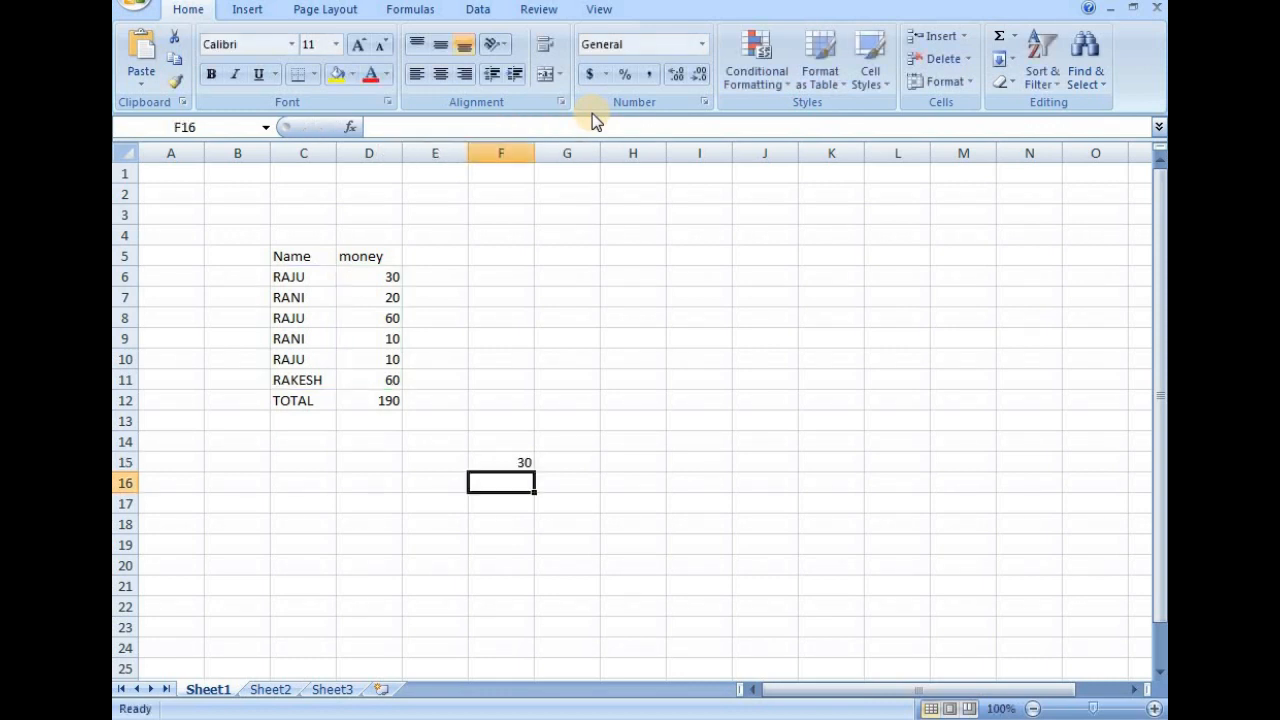
- Check the SUMIF result in F15 against the matching person's money values in D7 and D9
click(504, 459)
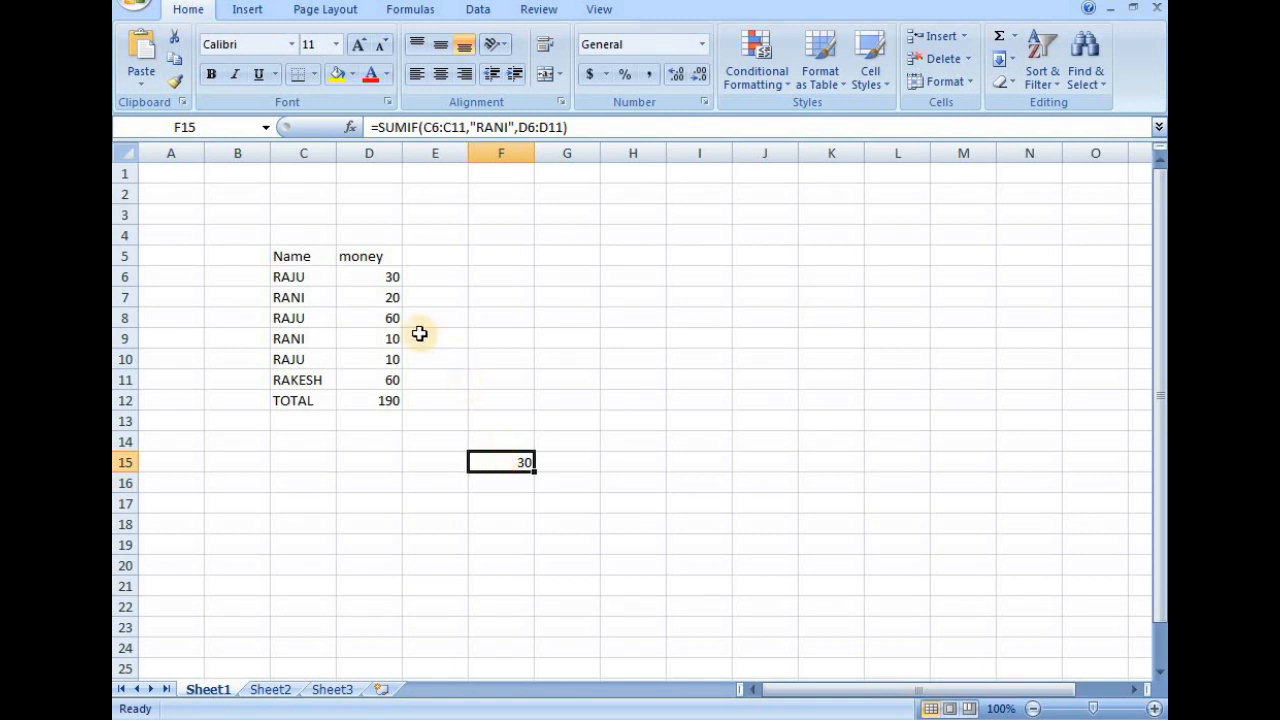
click(380, 300)
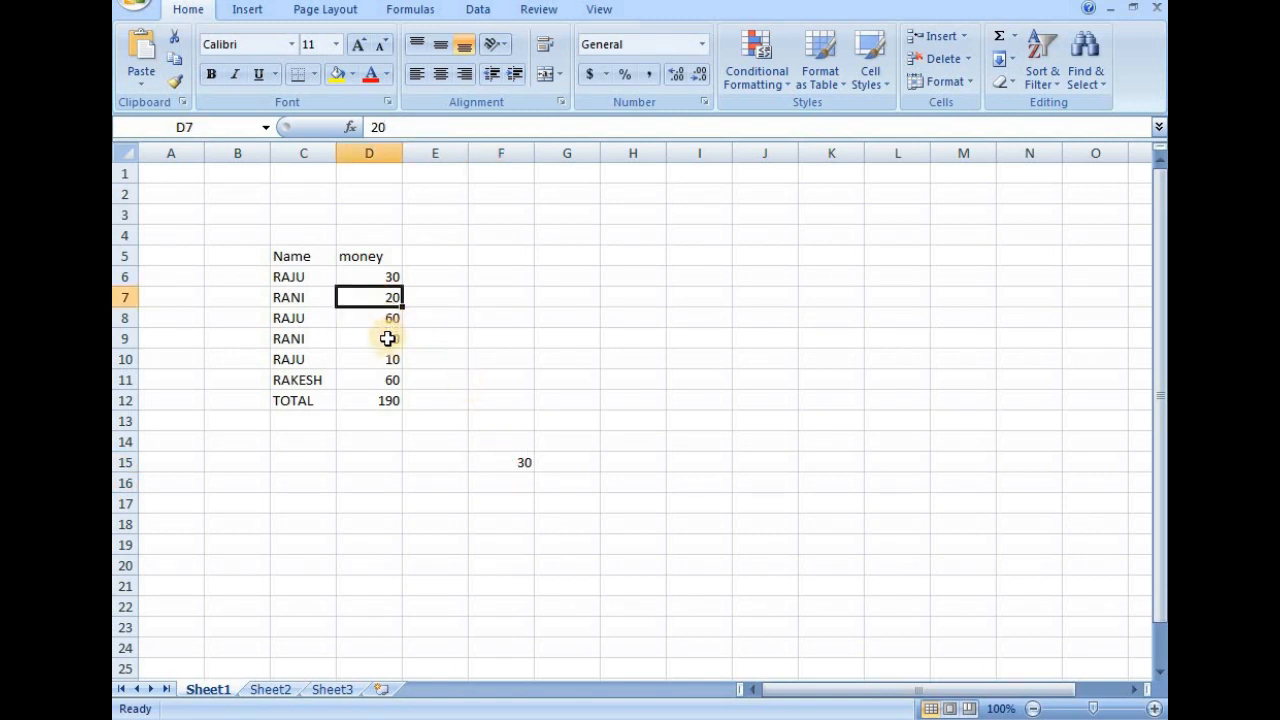
click(389, 339)
- Insert the not-equal operator <> before the name in the F15 SUMIF criterion to sum everyone else's money
click(516, 459)
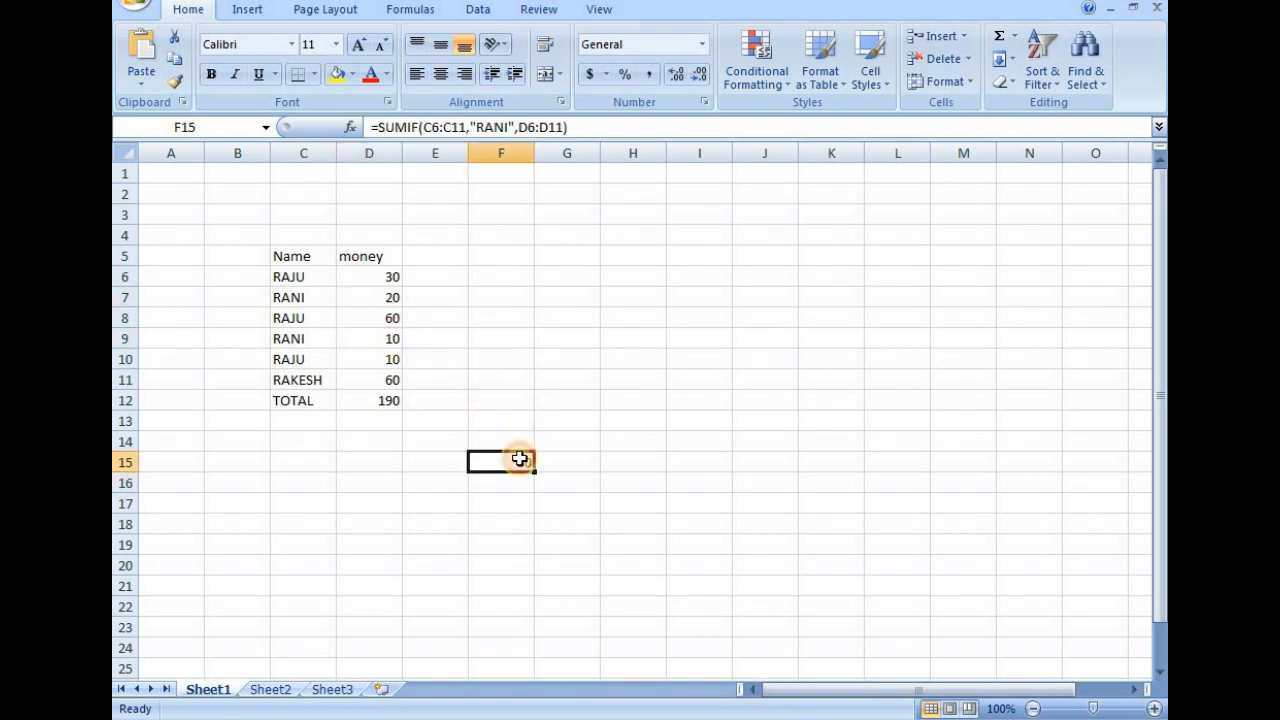
click(476, 127)
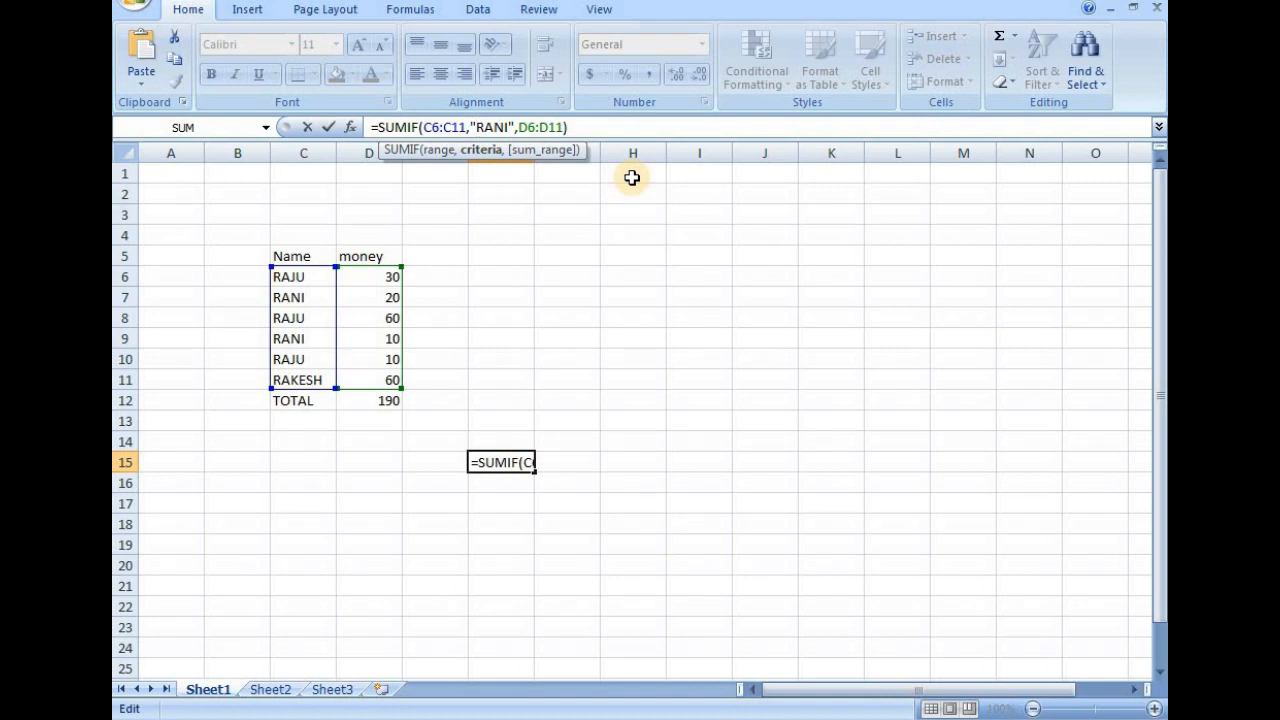
key(Right)
text(<>)
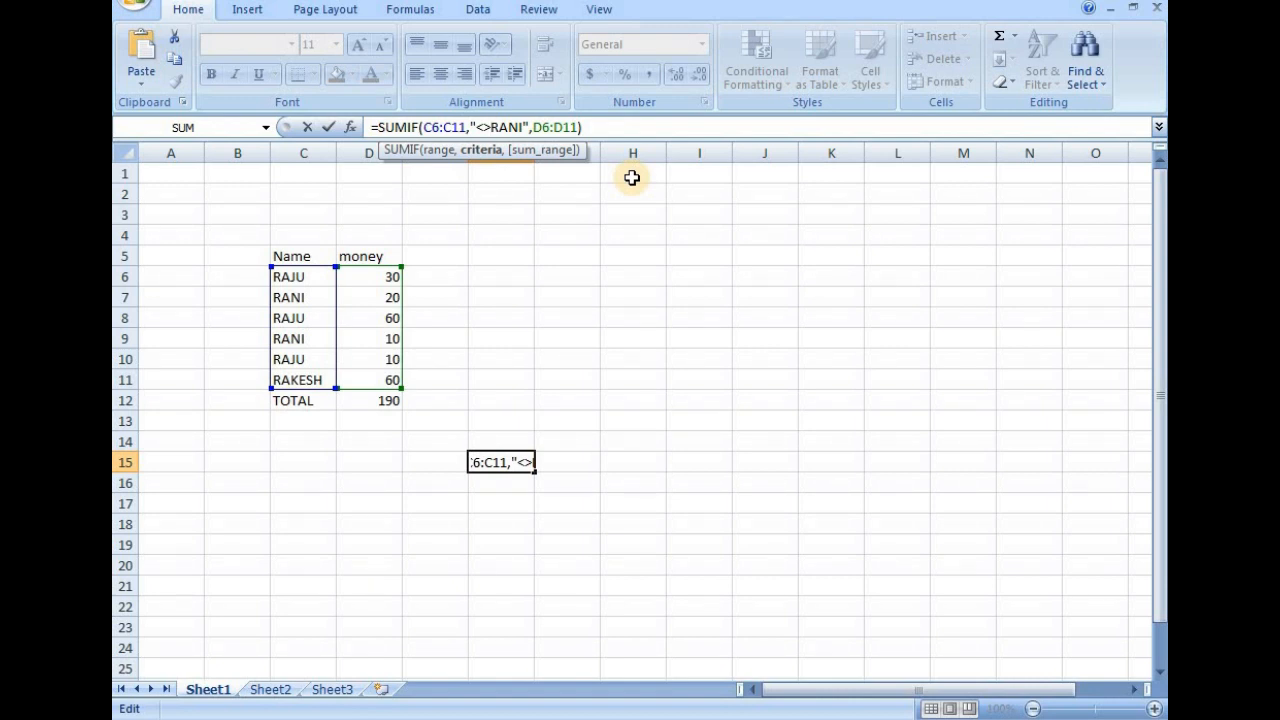
key(Return)
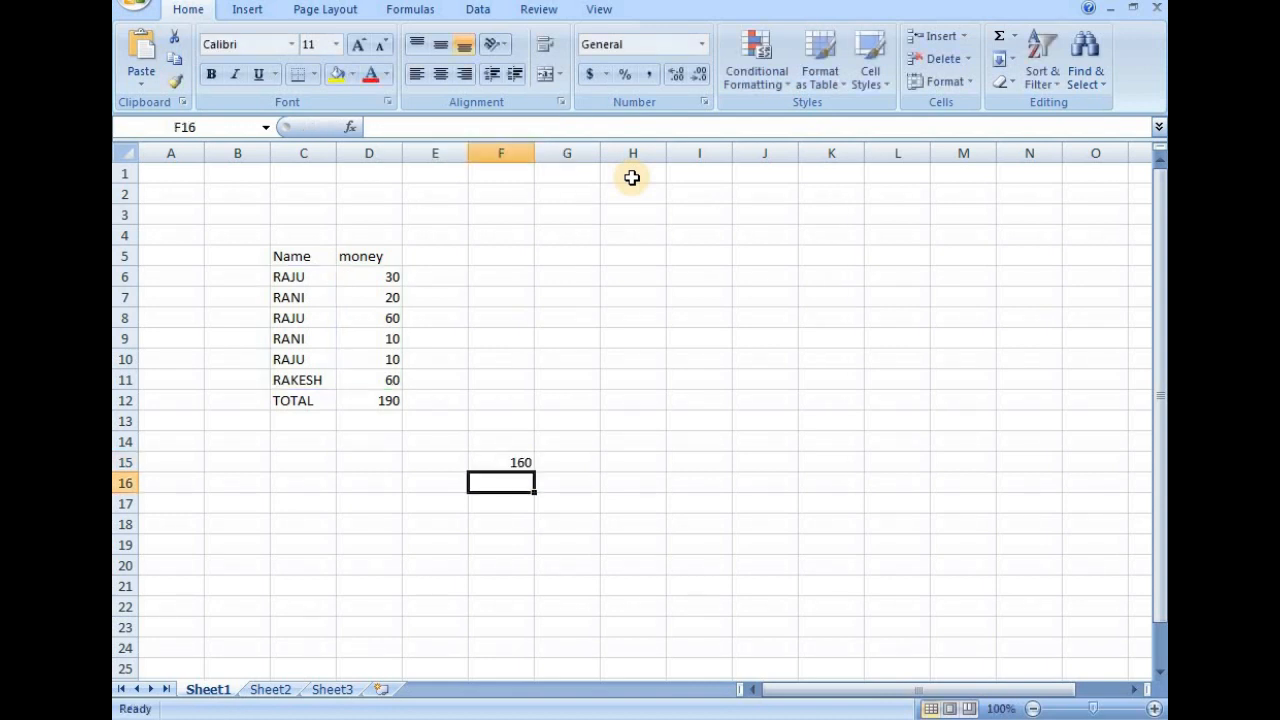
- Compare the SUMIF formula and result in F15 with the overall total in D12
click(509, 461)
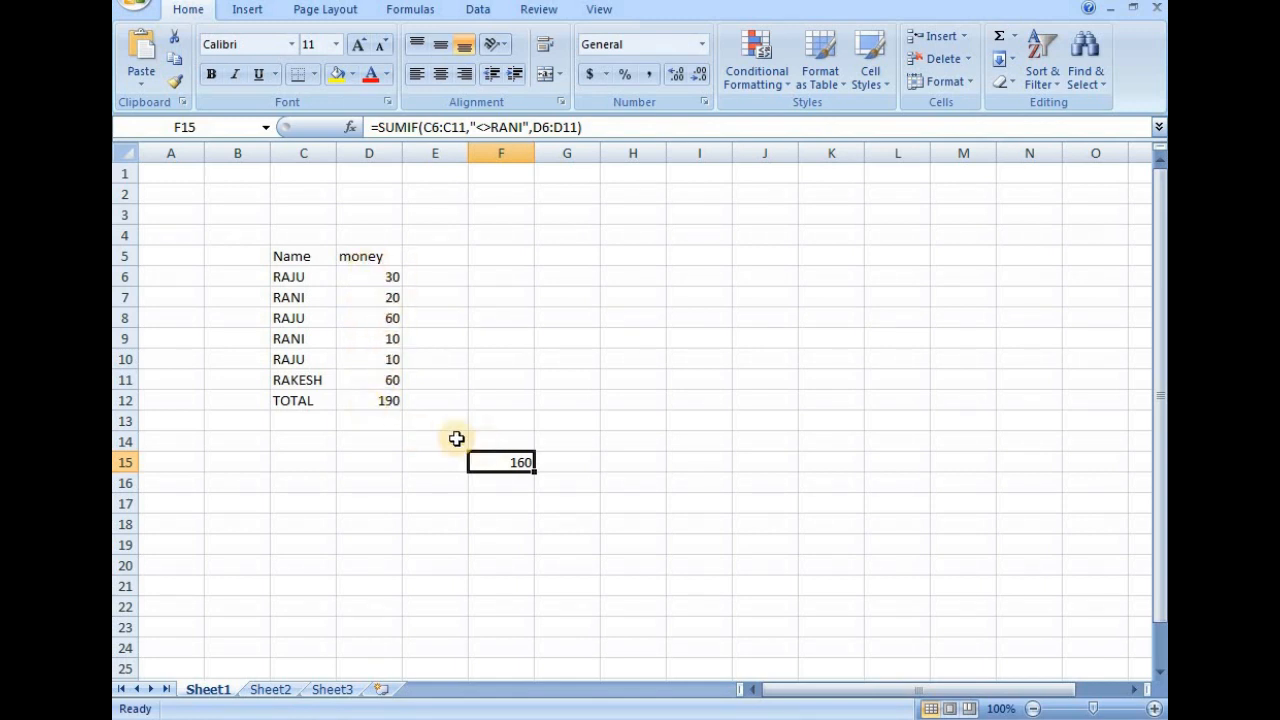
click(384, 401)
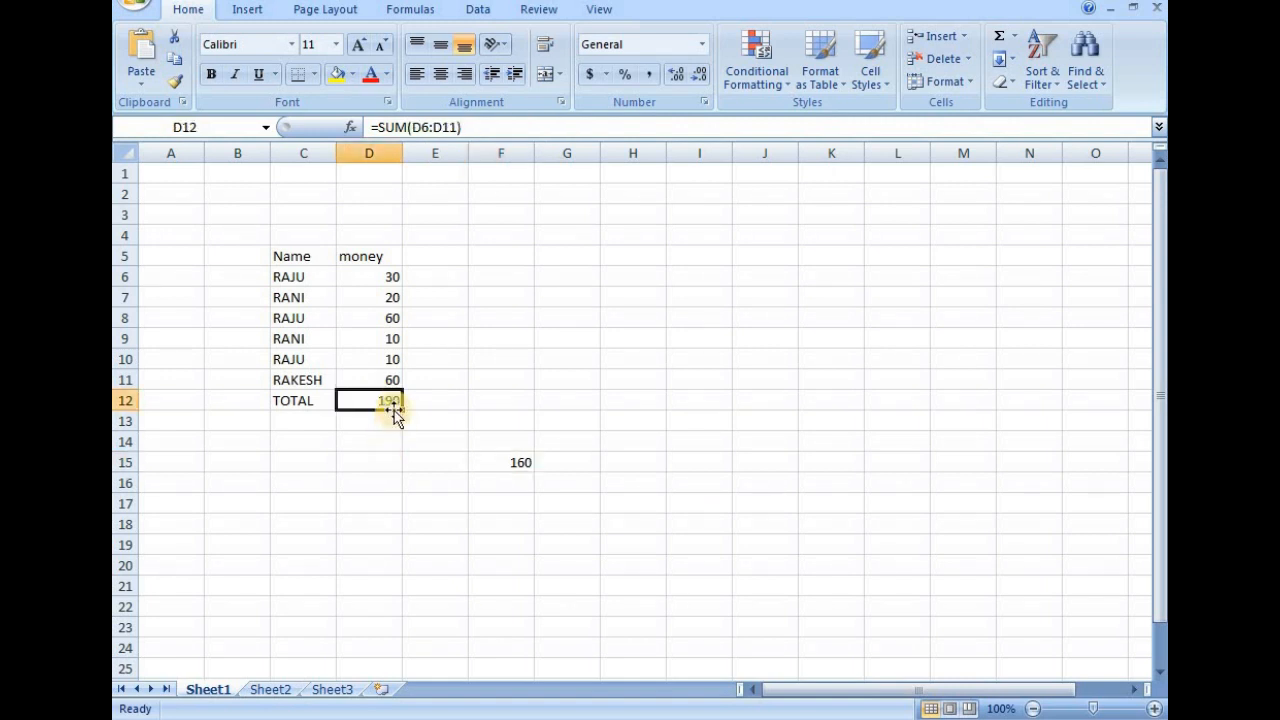
- Clear the names from C6:C11 in the Name column
click(507, 464)
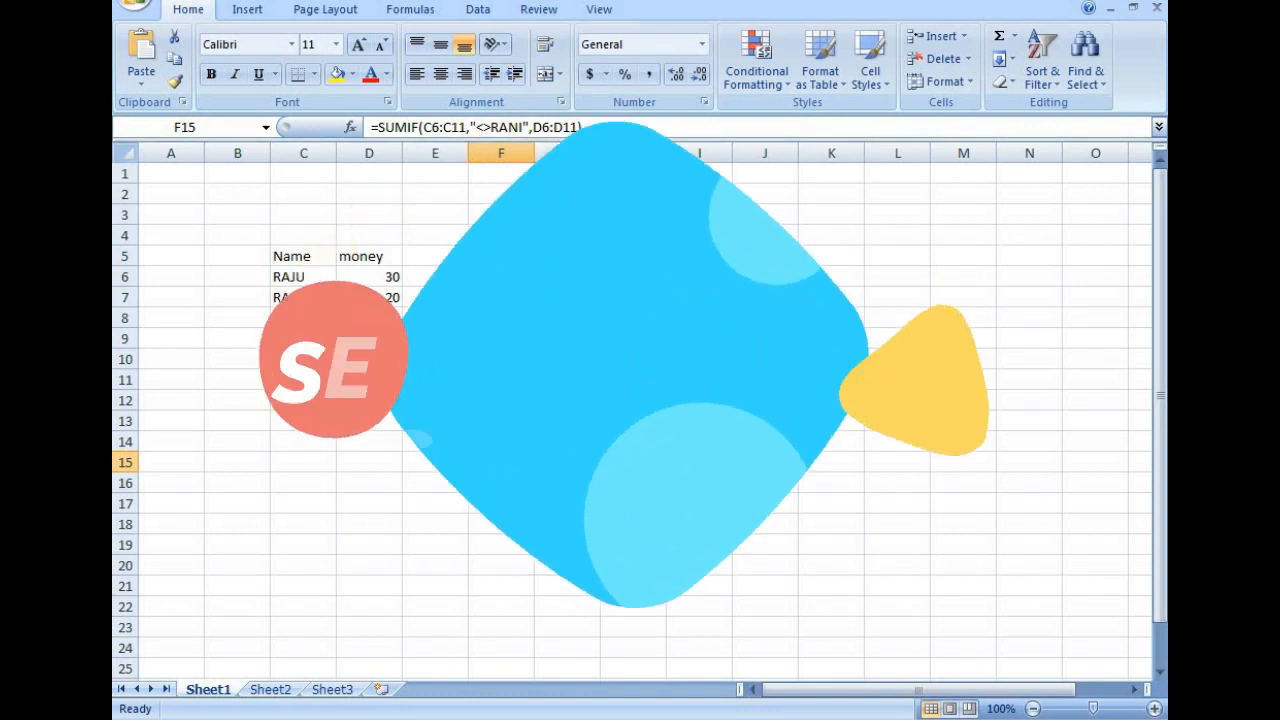
drag(303, 277, 303, 380)
key(Delete)
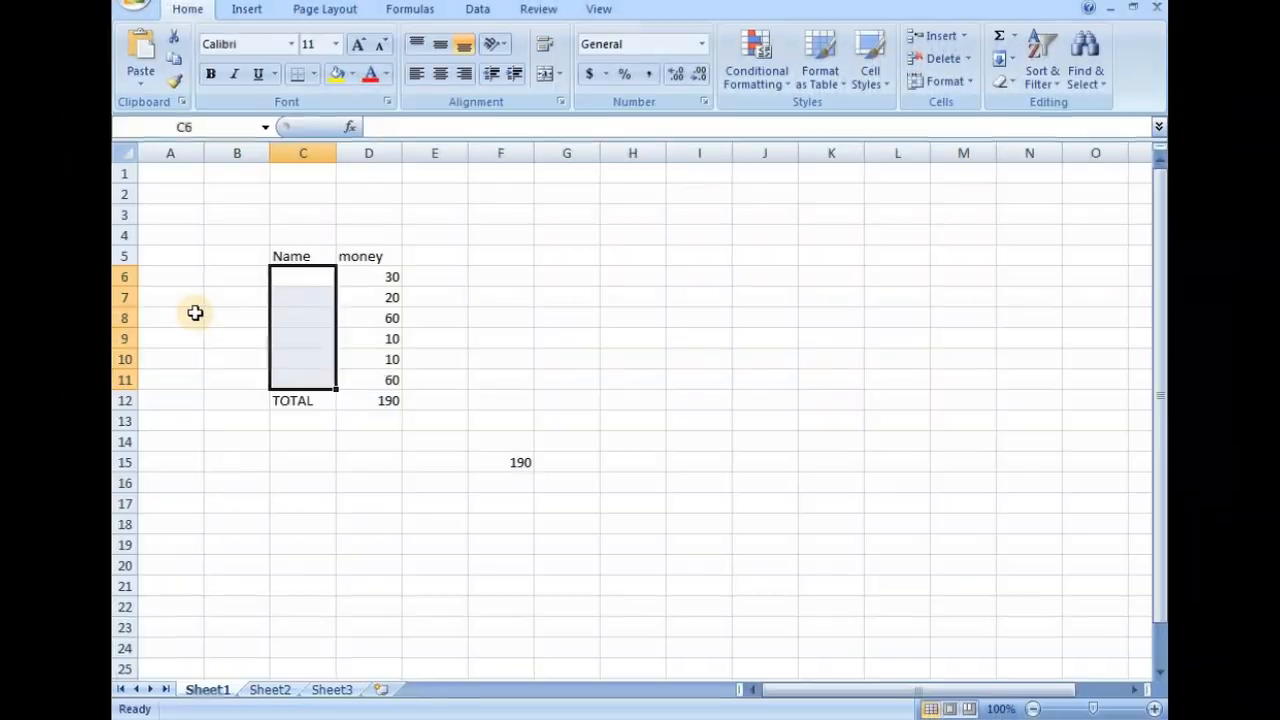
click(195, 313)
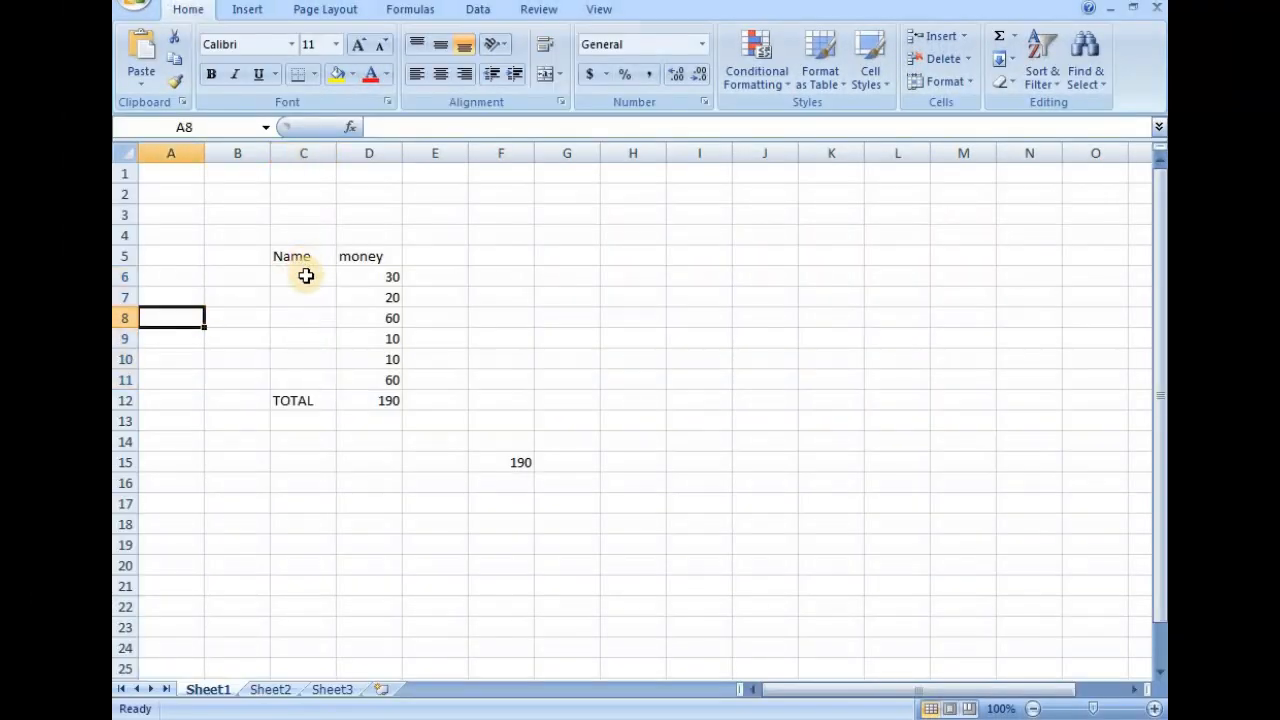
- Enter the numbers 1, 2, 1, 3, 1 and 2 down the Name column in C6:C11
click(305, 276)
text(1)
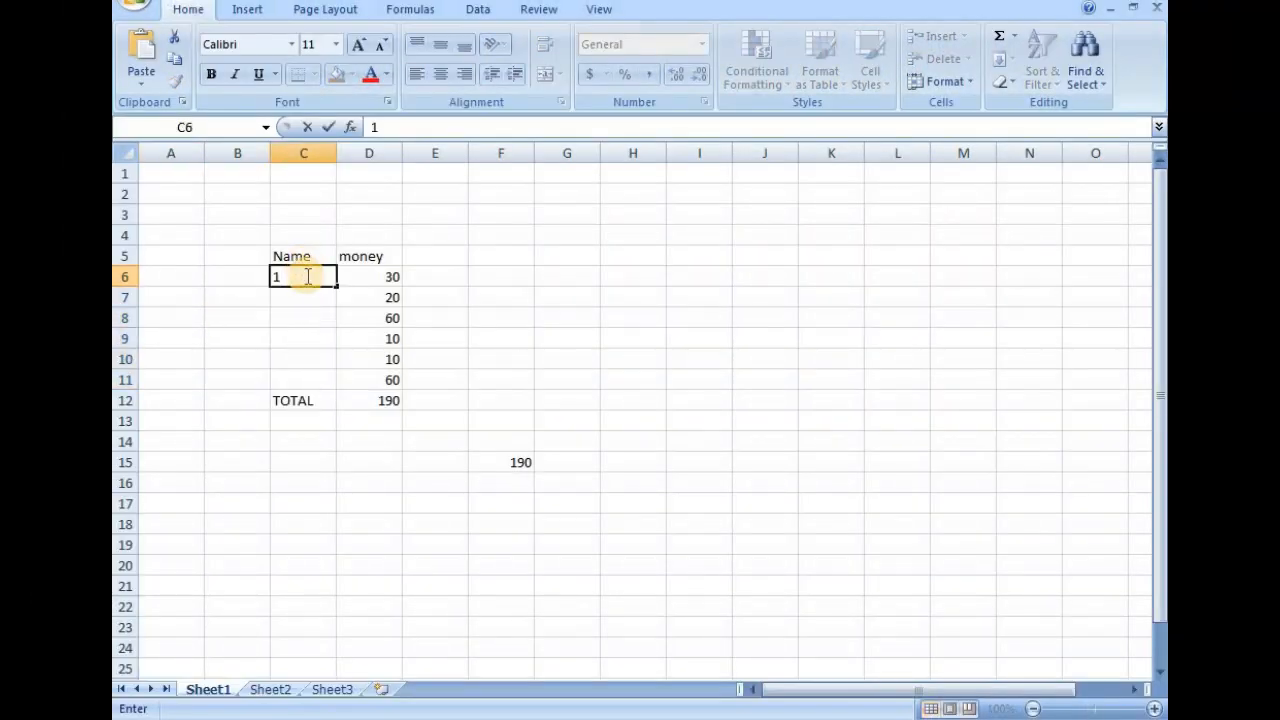
key(Return)
text(2)
key(Return)
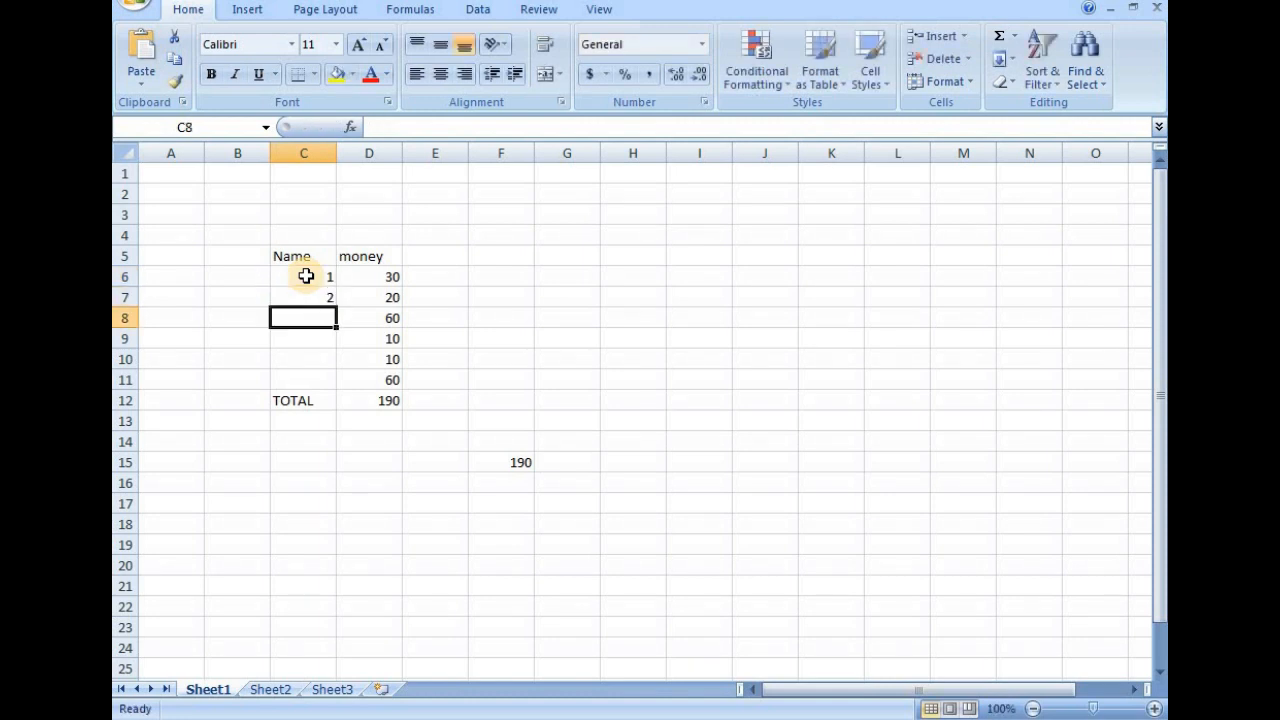
text(1)
key(Return)
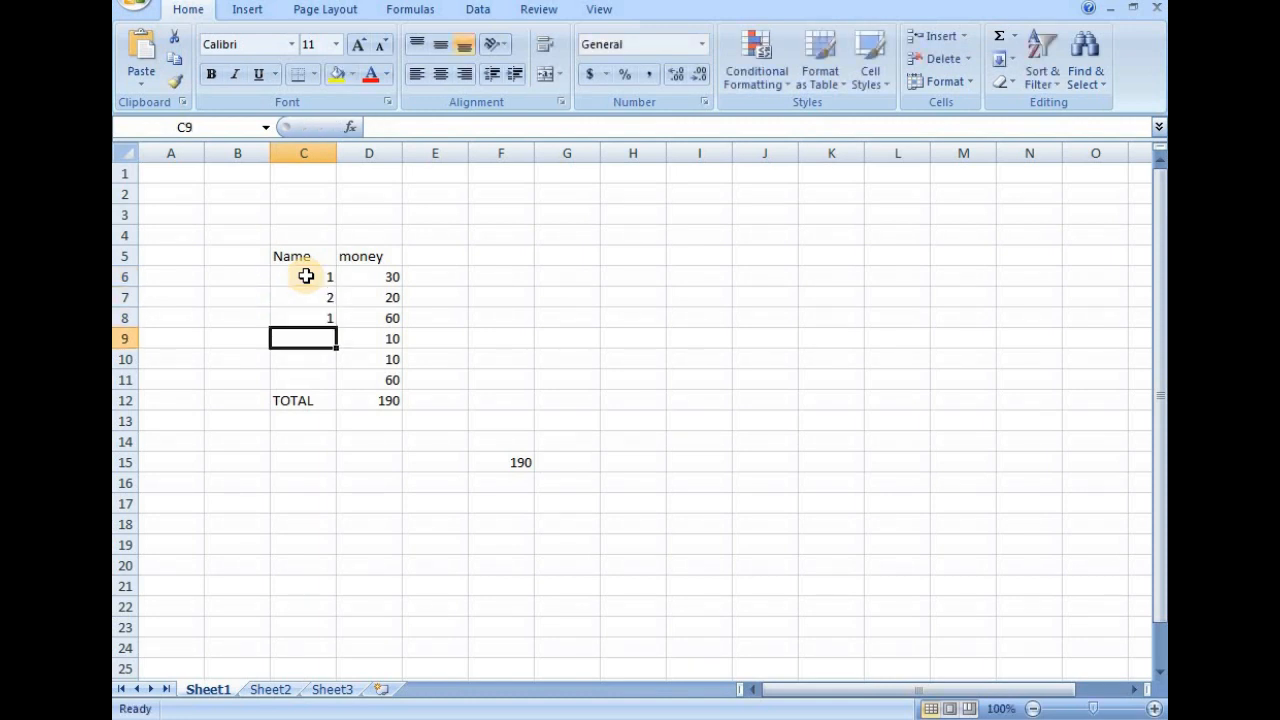
text(3)
key(Return)
text(1)
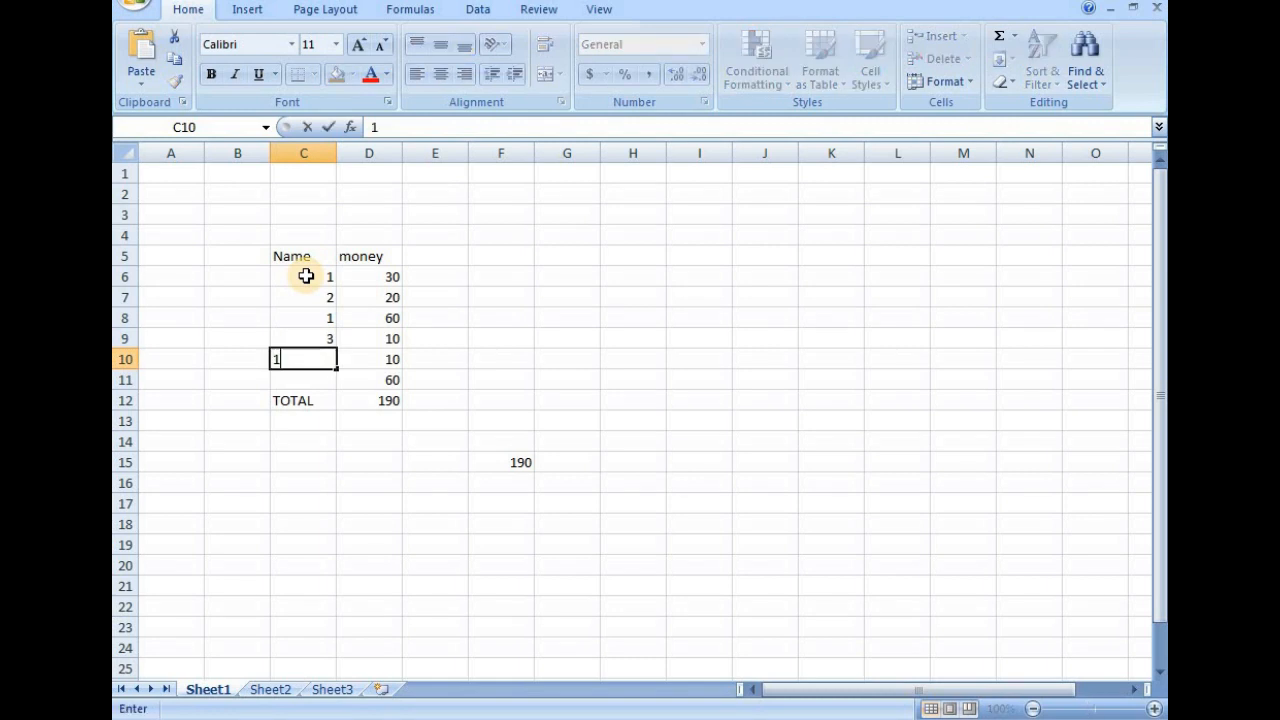
key(Return)
text(2)
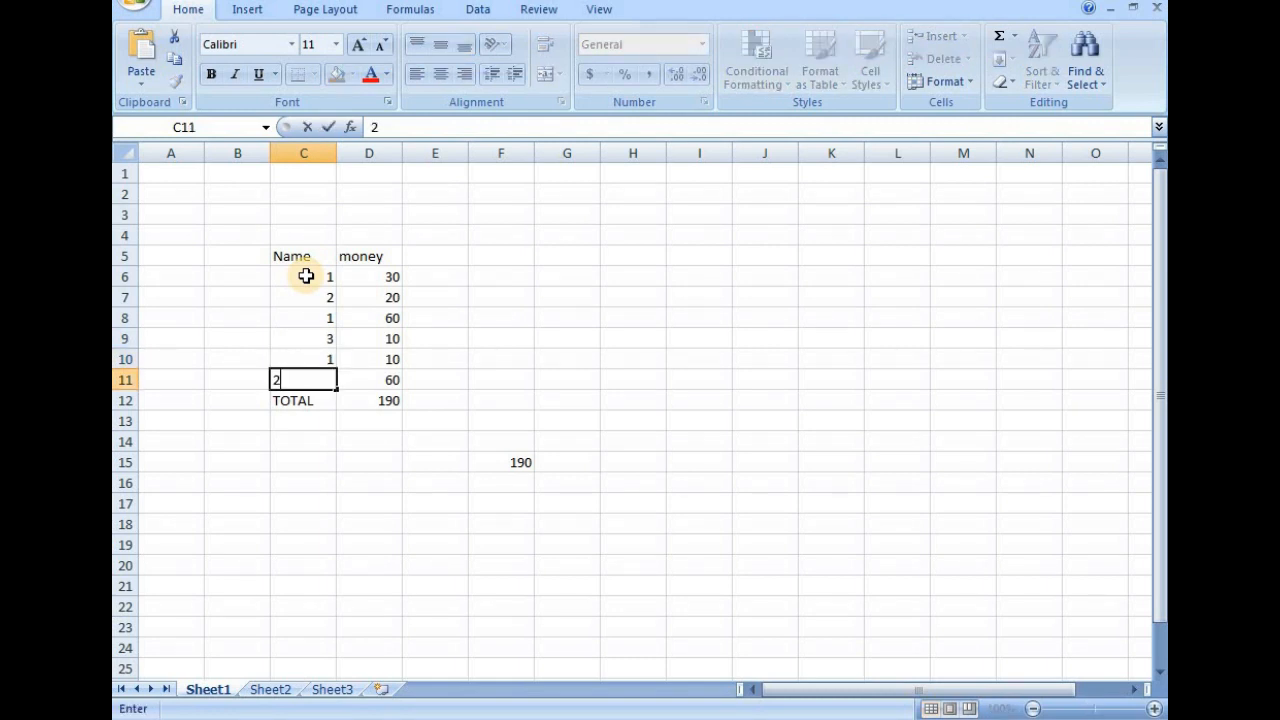
key(Return)
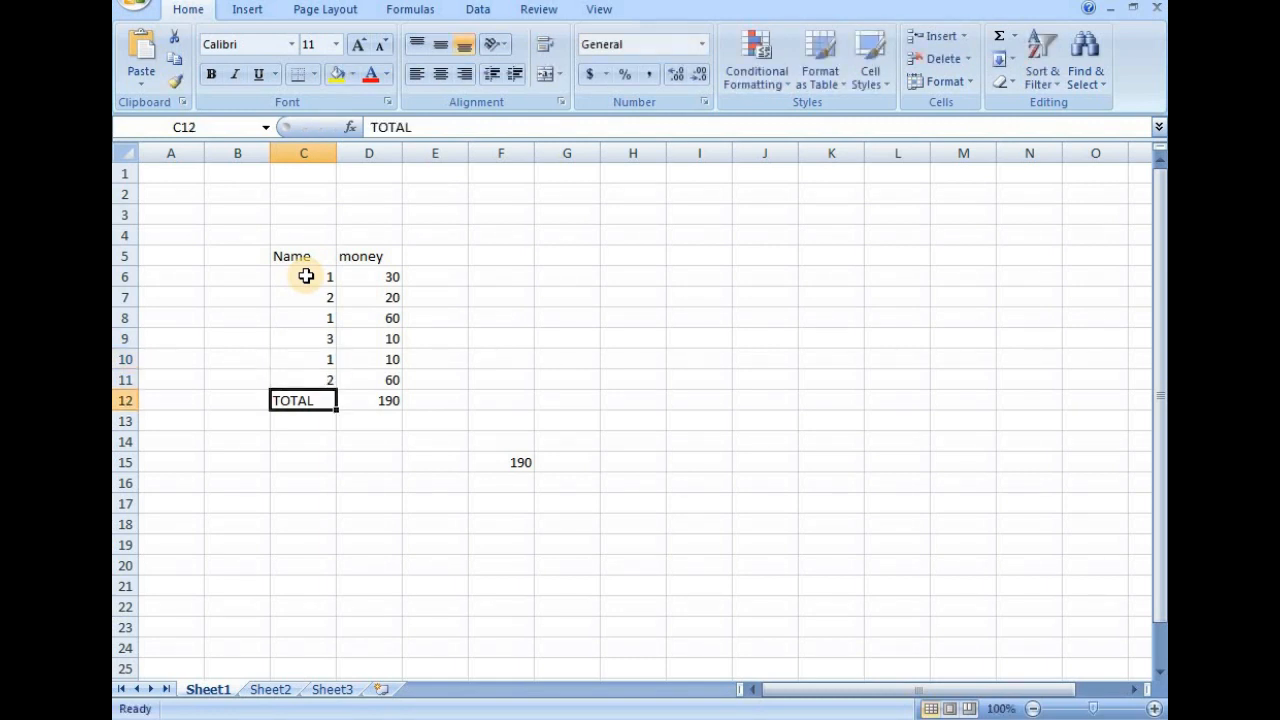
drag(306, 276, 316, 393)
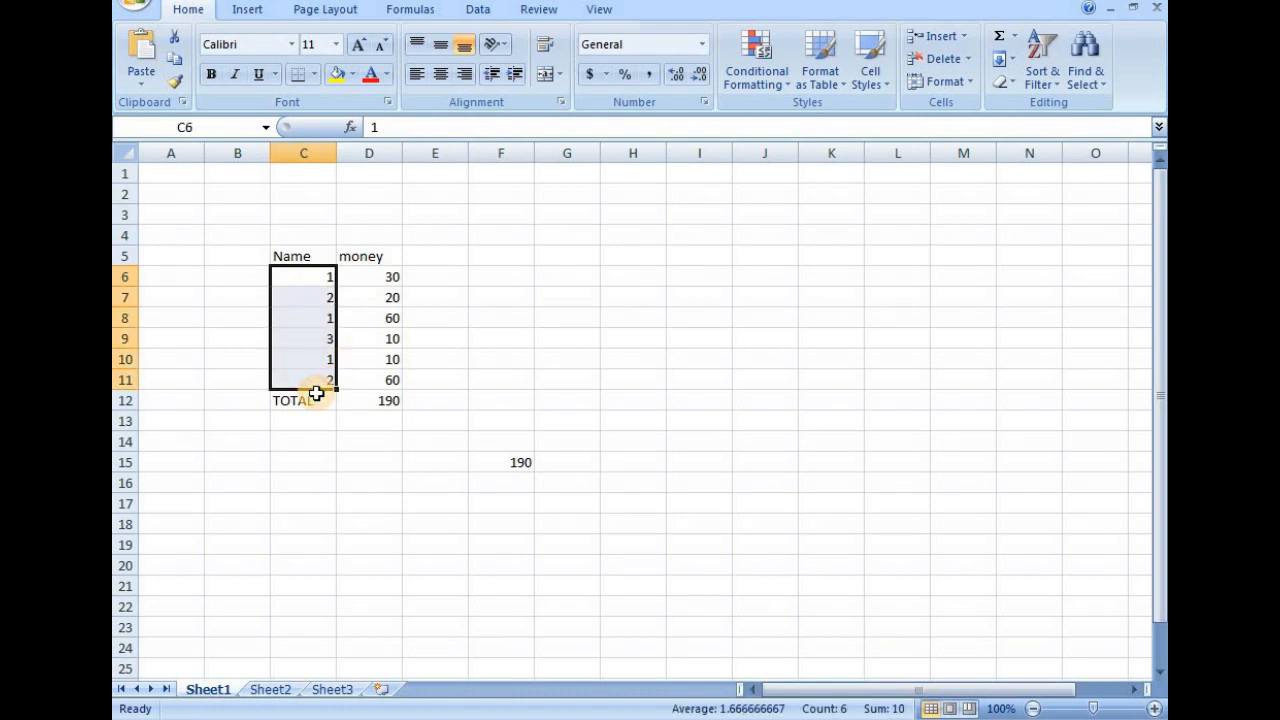
- Replace the SUMIF criterion in F15 with ">1" to sum the money of rows whose Name number exceeds 1
click(514, 460)
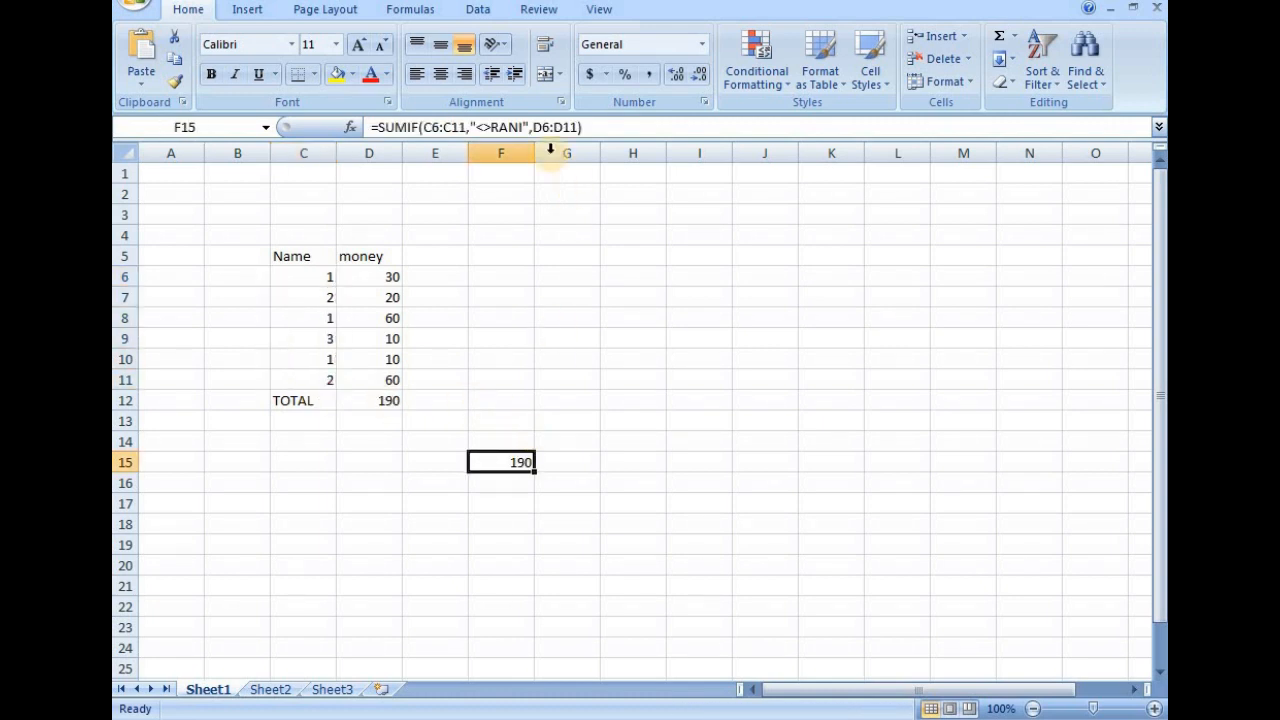
click(530, 126)
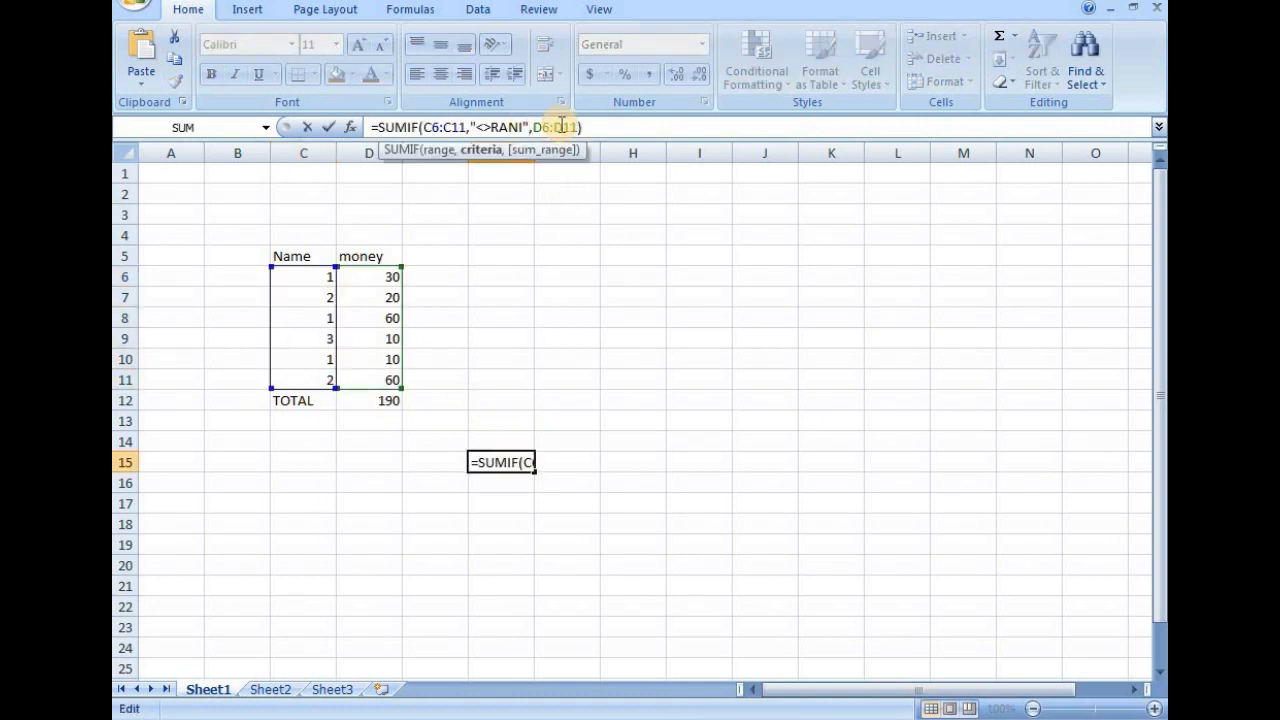
key(BackSpace)
key(BackSpace)
key(BackSpace)
key(BackSpace)
key(BackSpace)
key(BackSpace)
key(BackSpace)
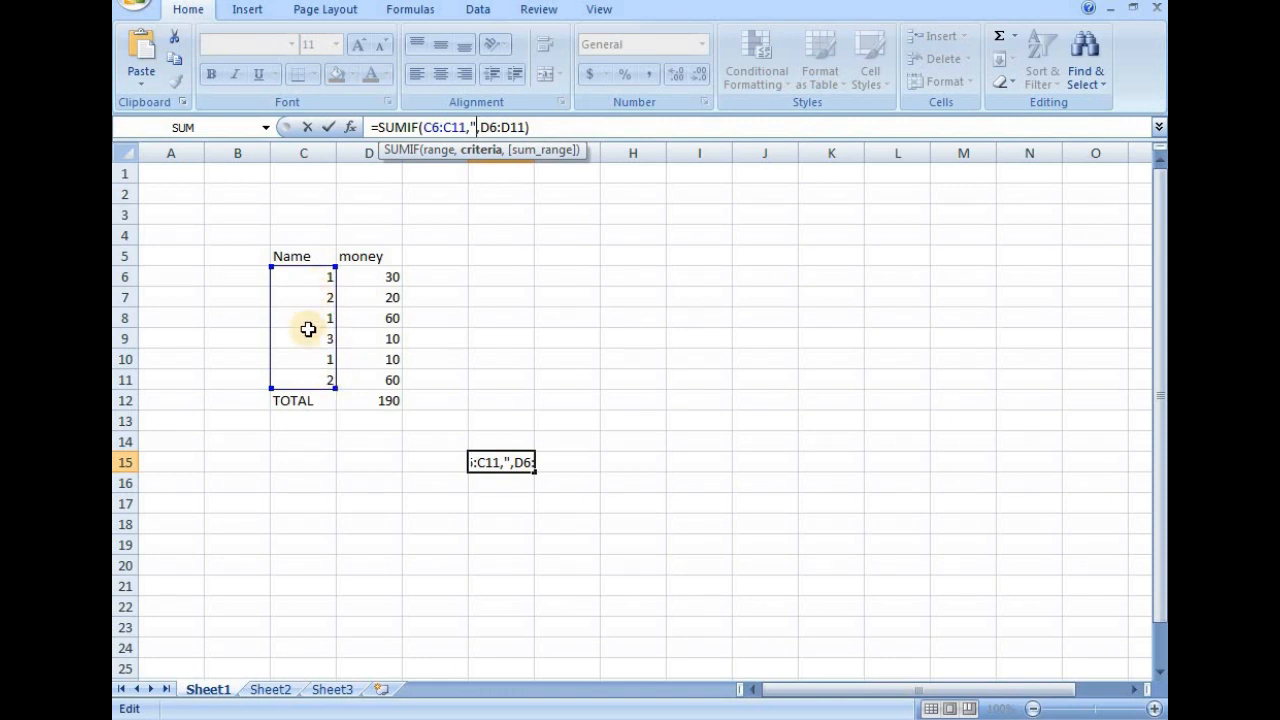
text(>1")
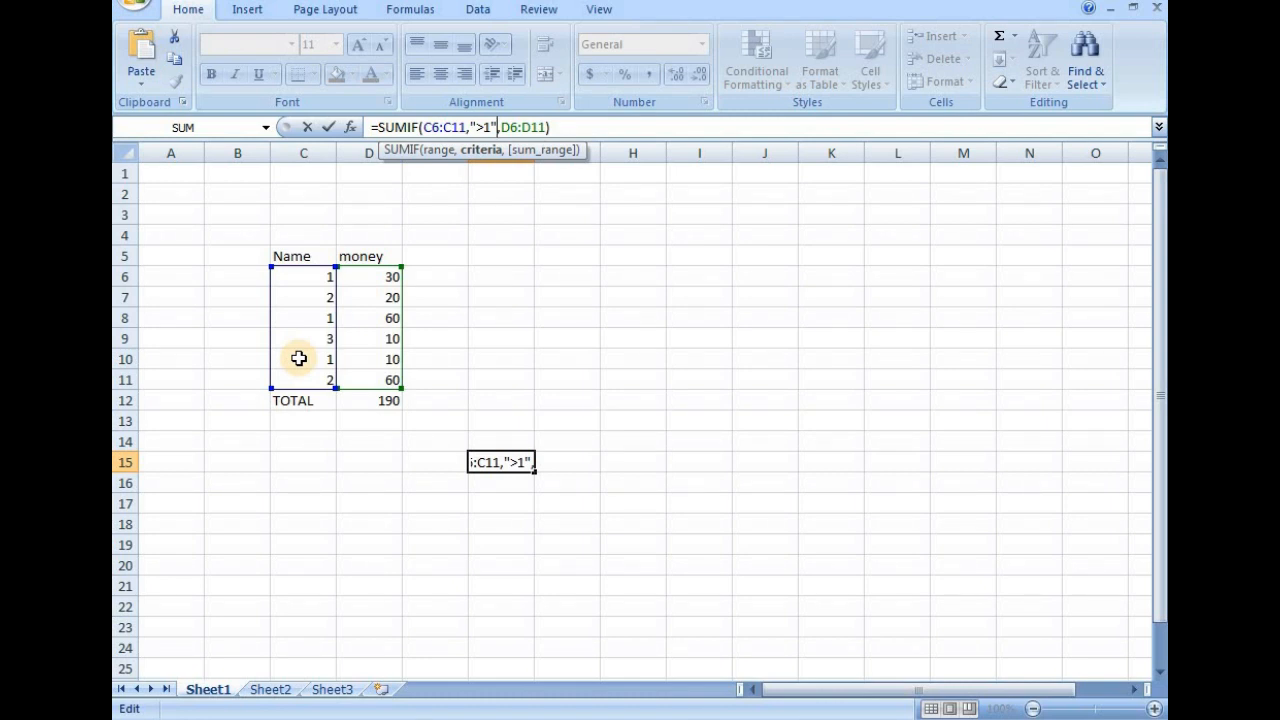
key(Return)
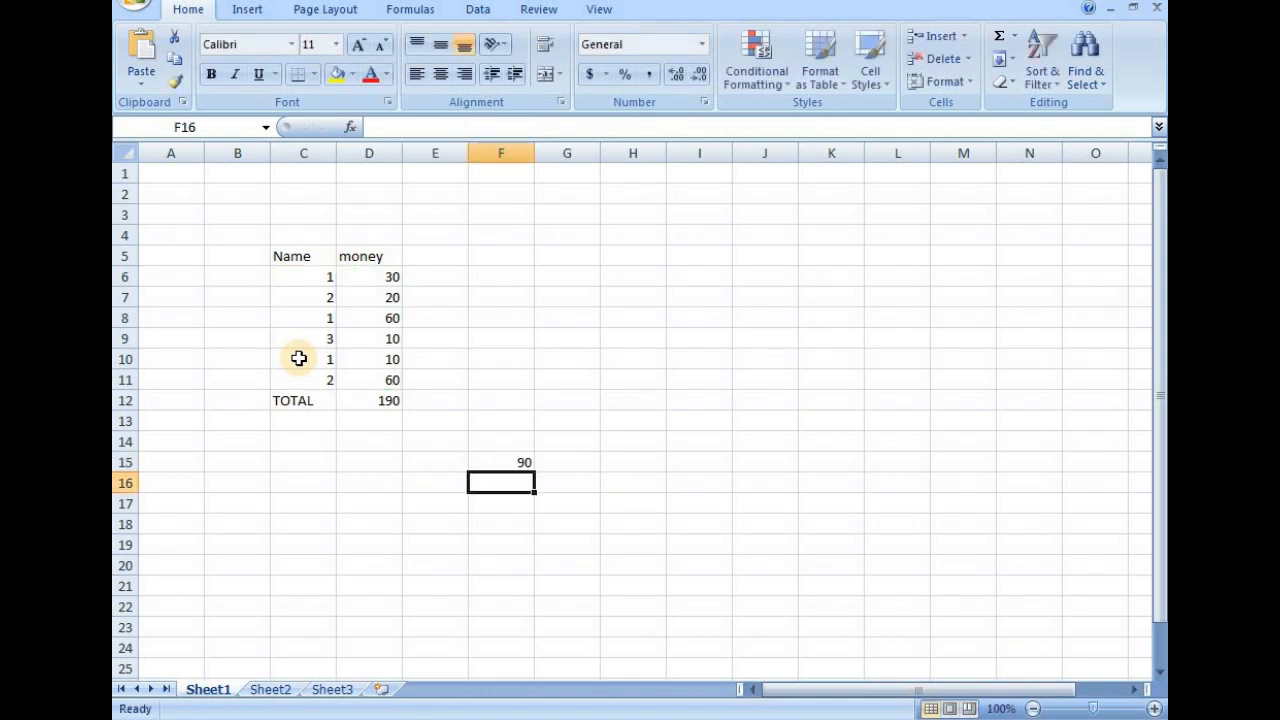
- Check the SUMIF result in F15 against the matching money values in D7, D9 and D11
click(503, 463)
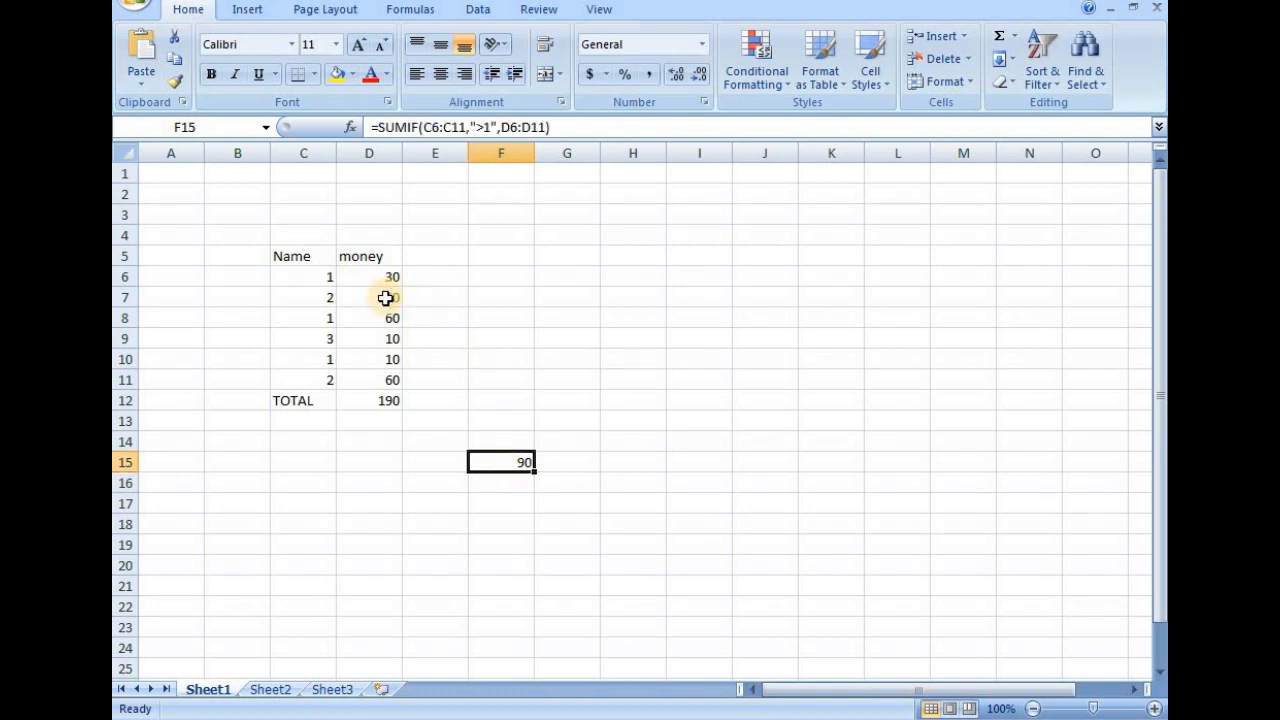
click(386, 298)
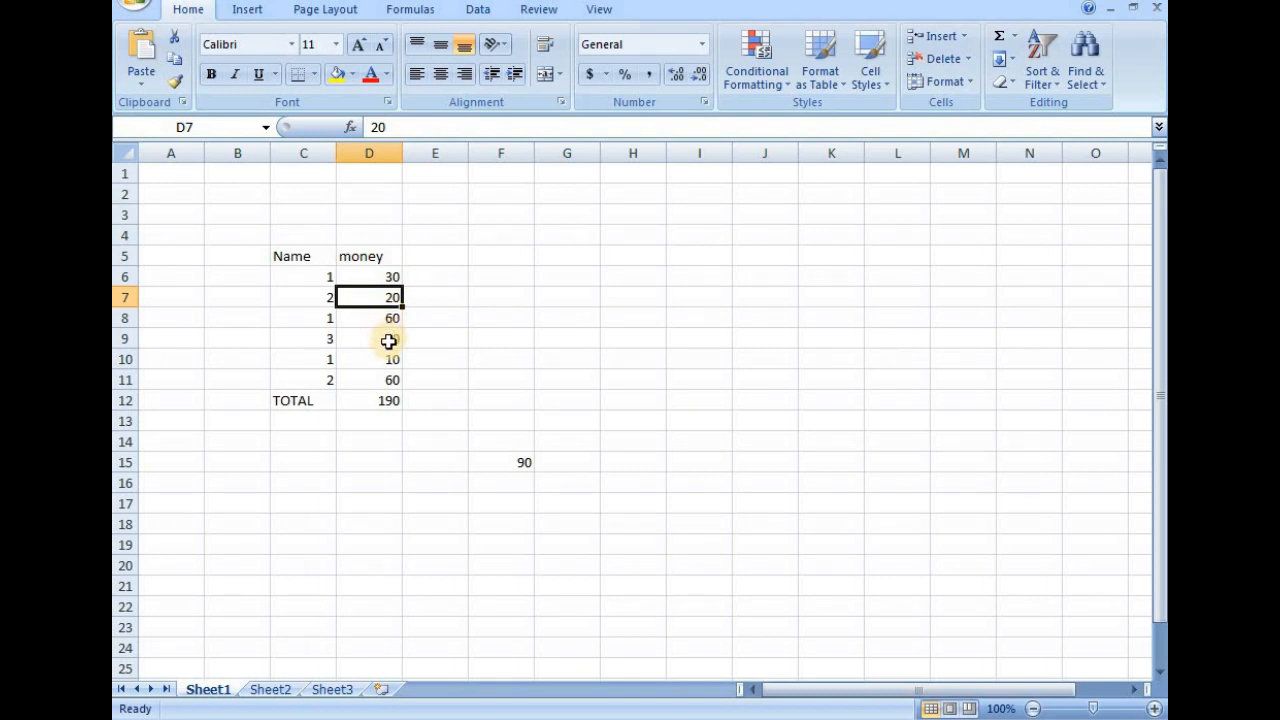
click(390, 338)
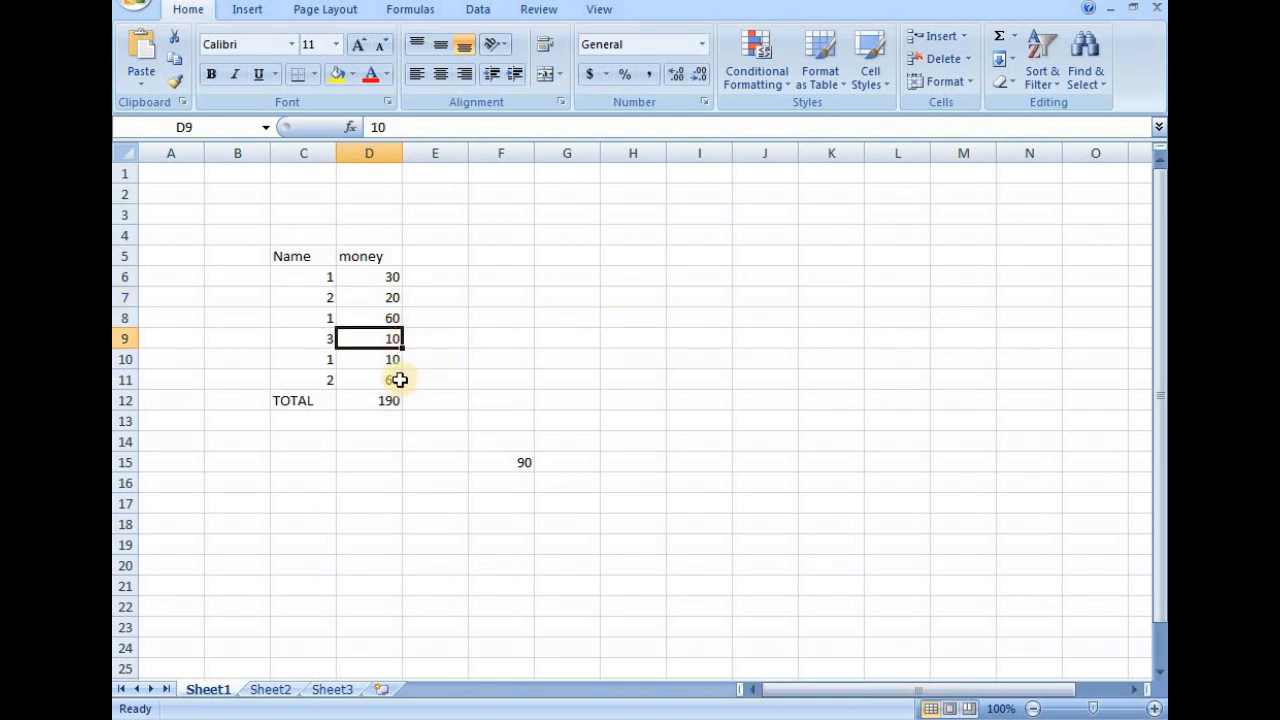
click(390, 381)
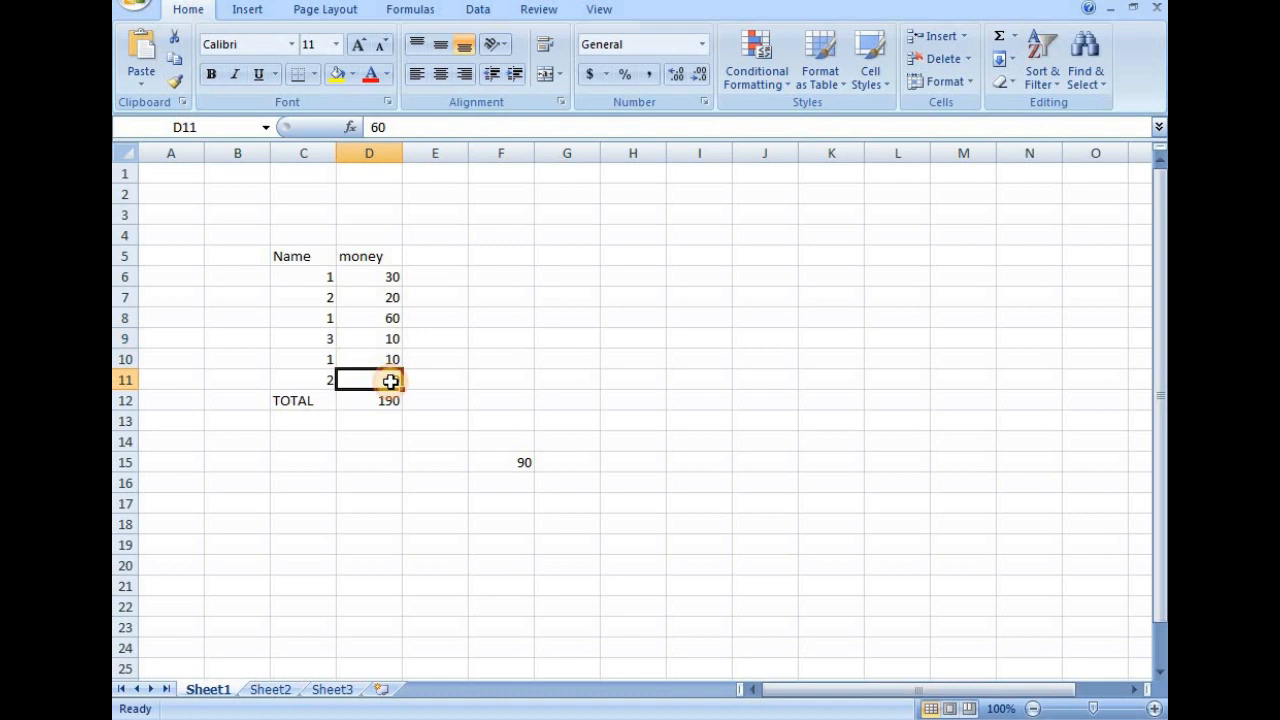
click(503, 460)
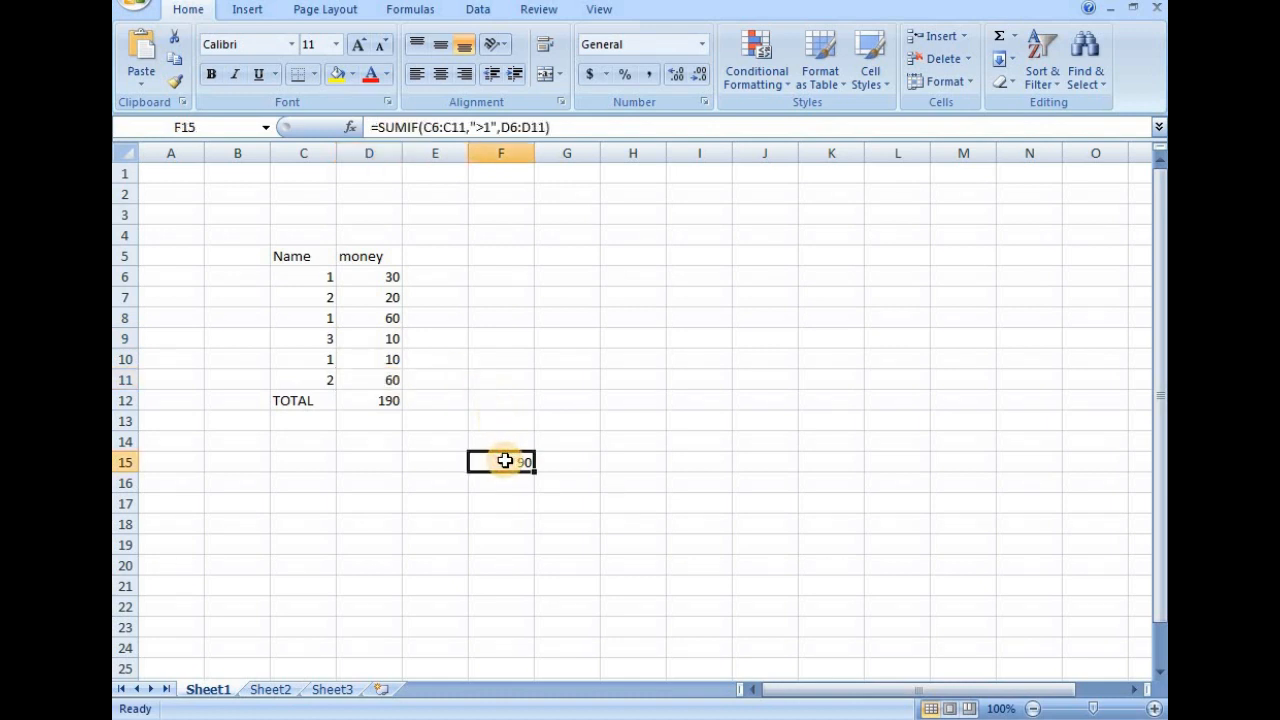
- Change the SUMIF criterion in F15 to "<1" to sum the money of rows whose Name number is below 1
click(488, 127)
key(BackSpace)
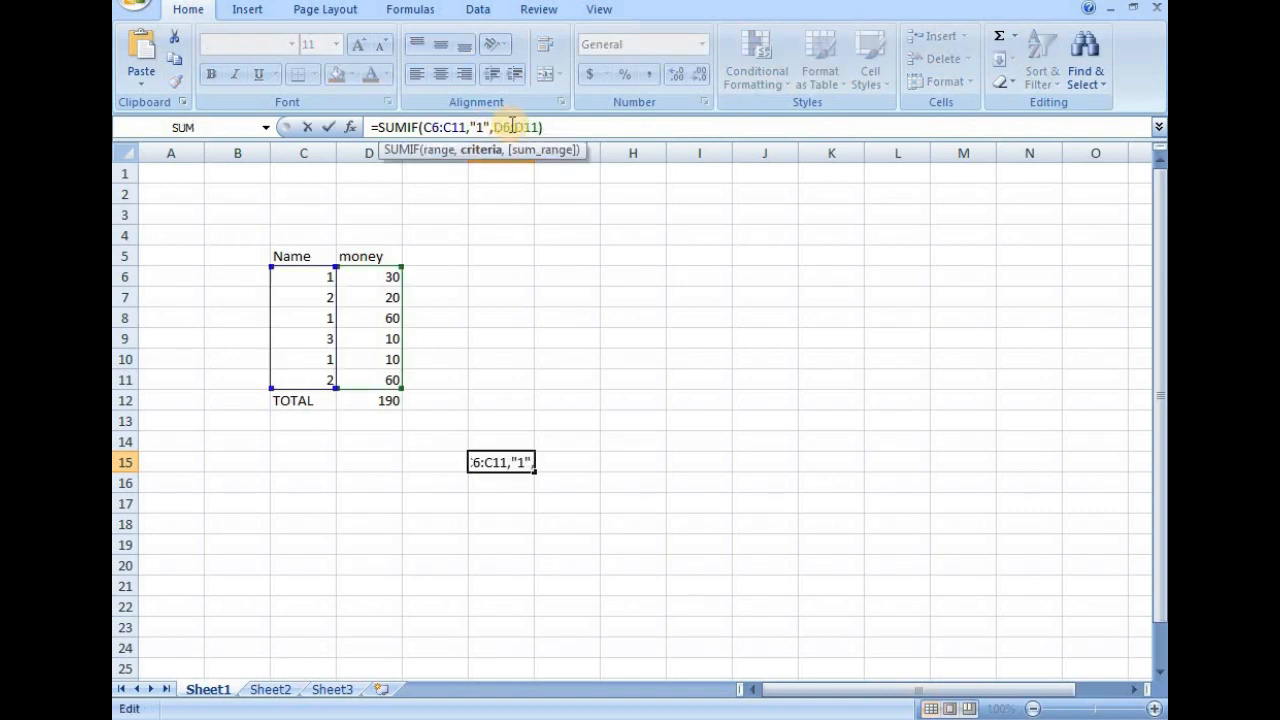
text(,)
key(BackSpace)
text(<)
click(566, 127)
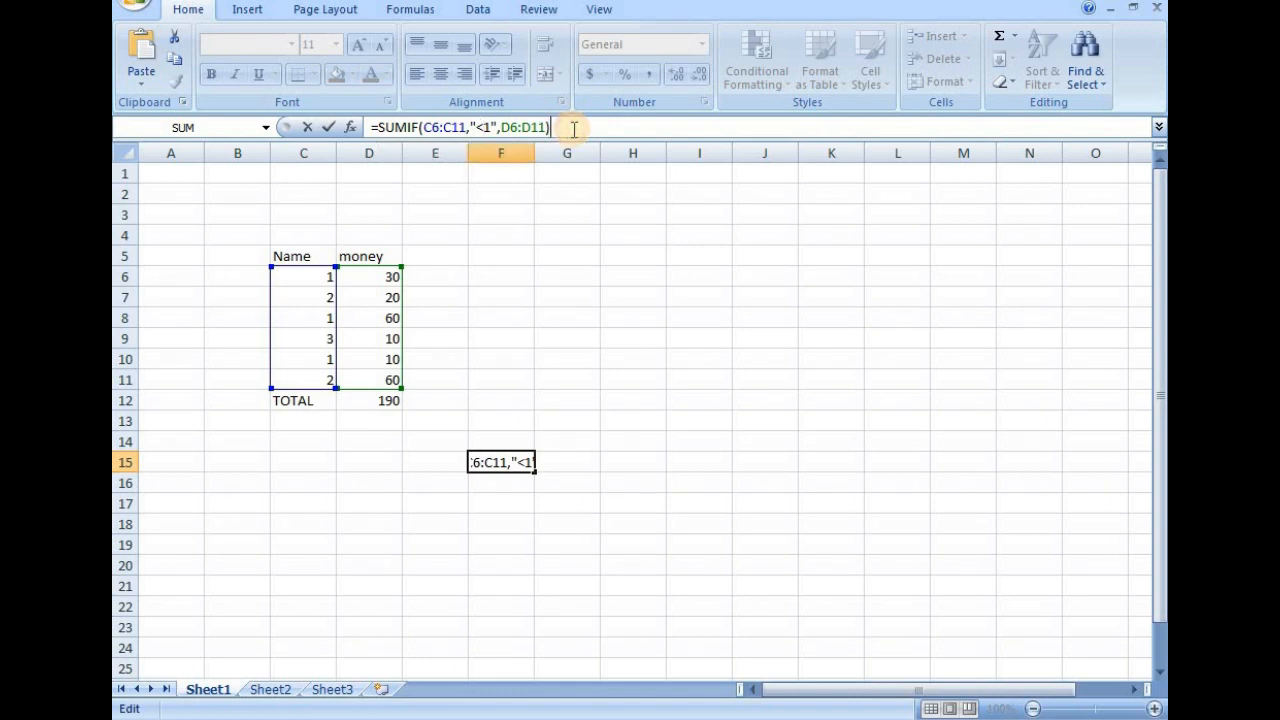
key(Return)
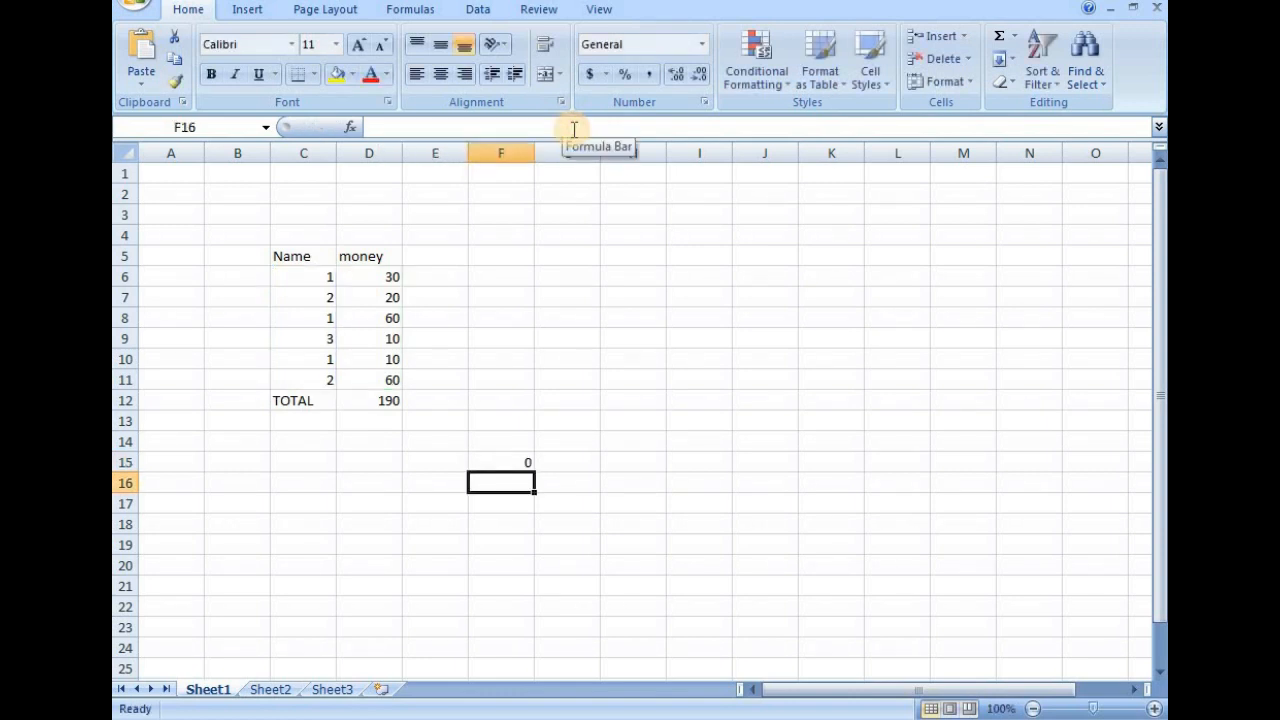
key(Up)
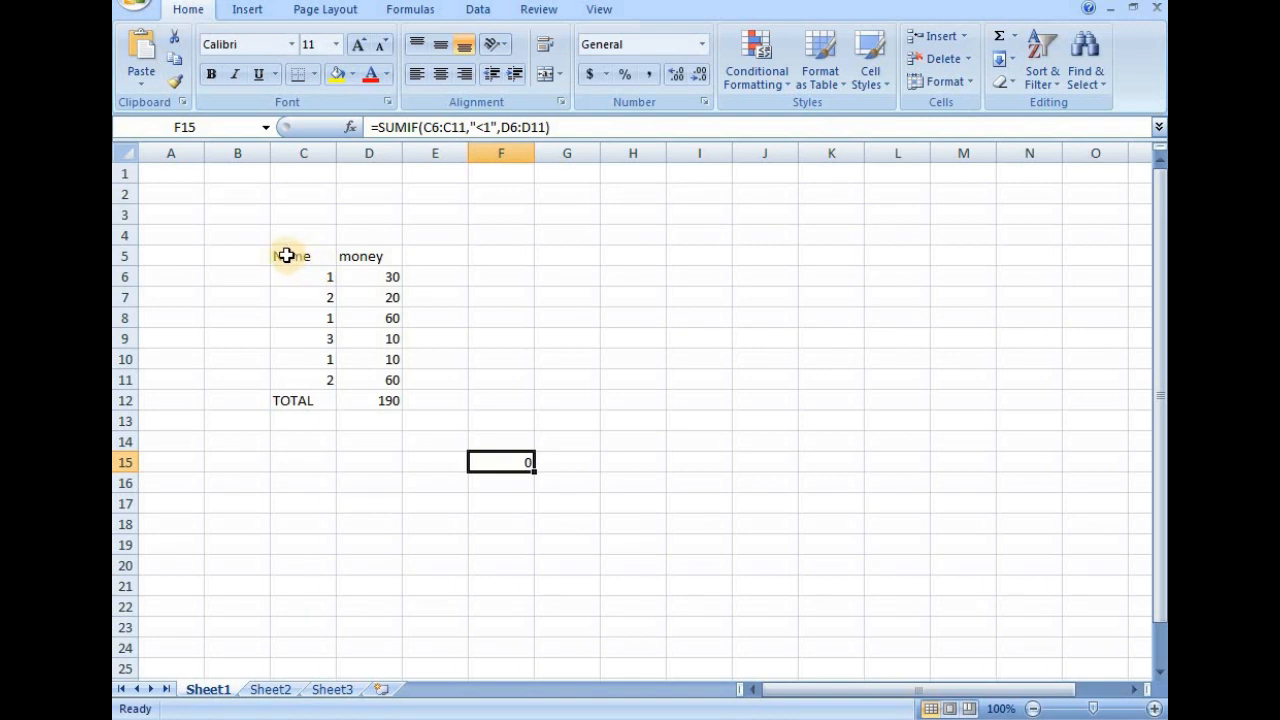
- Clear the name-and-money table in C5:D13 and delete the SUMIF formula from F15
click(328, 256)
drag(340, 256, 372, 383)
click(426, 297)
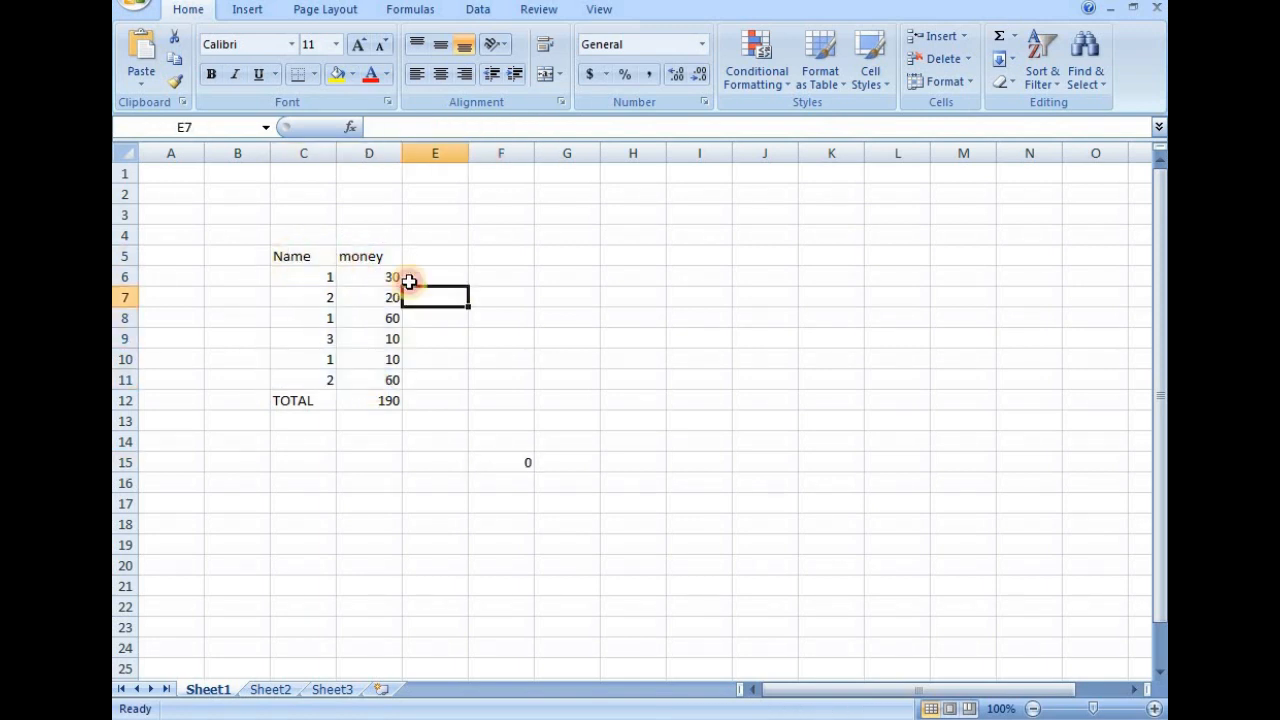
drag(300, 256, 391, 410)
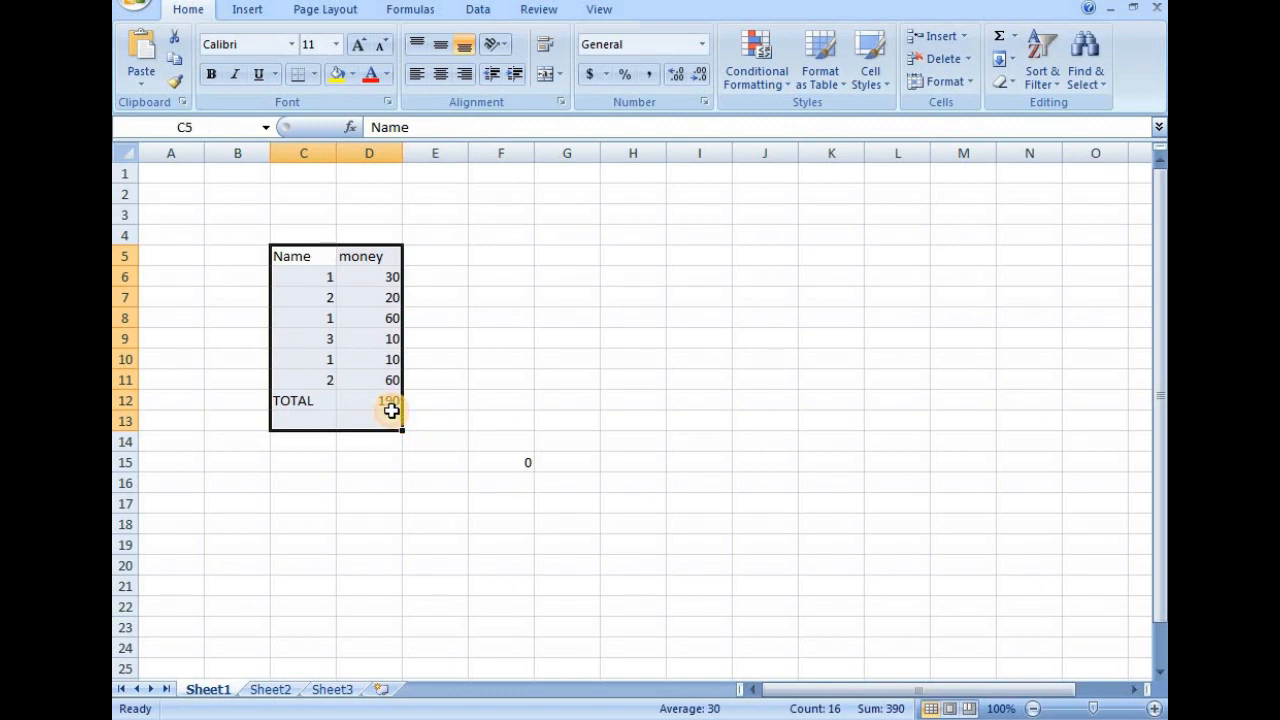
key(Delete)
click(520, 462)
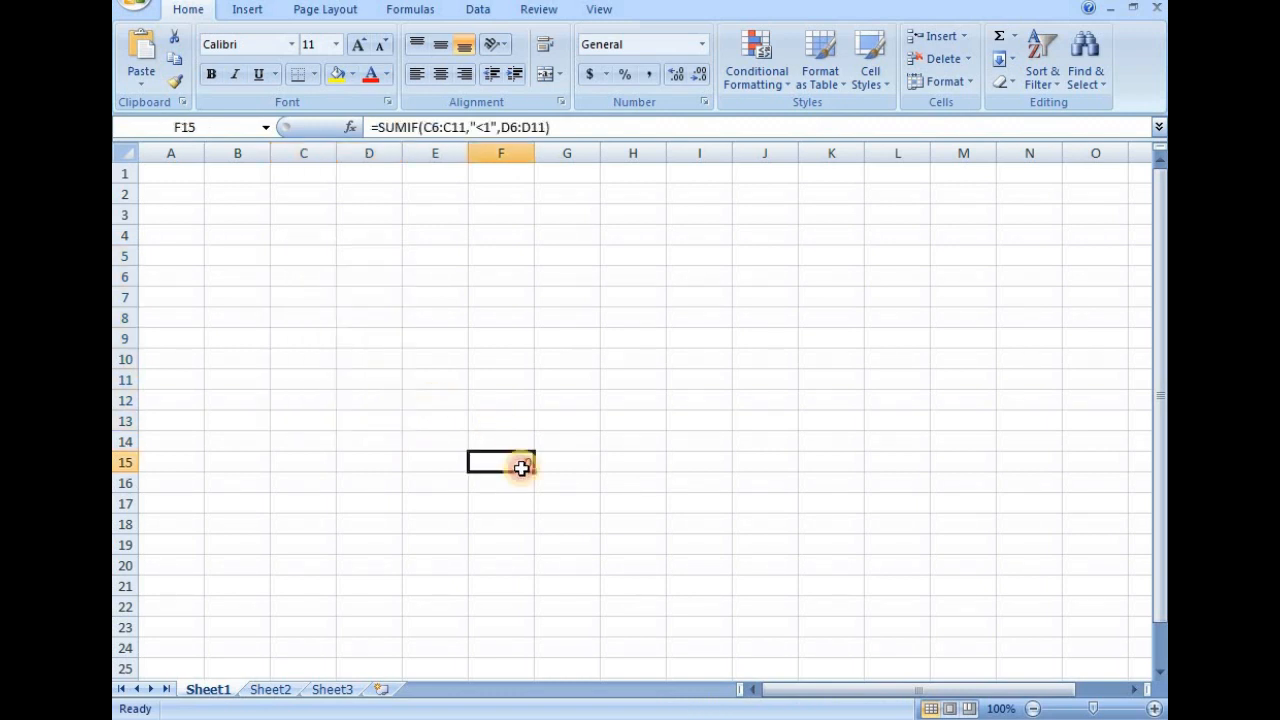
click(552, 126)
drag(552, 126, 370, 122)
key(Delete)
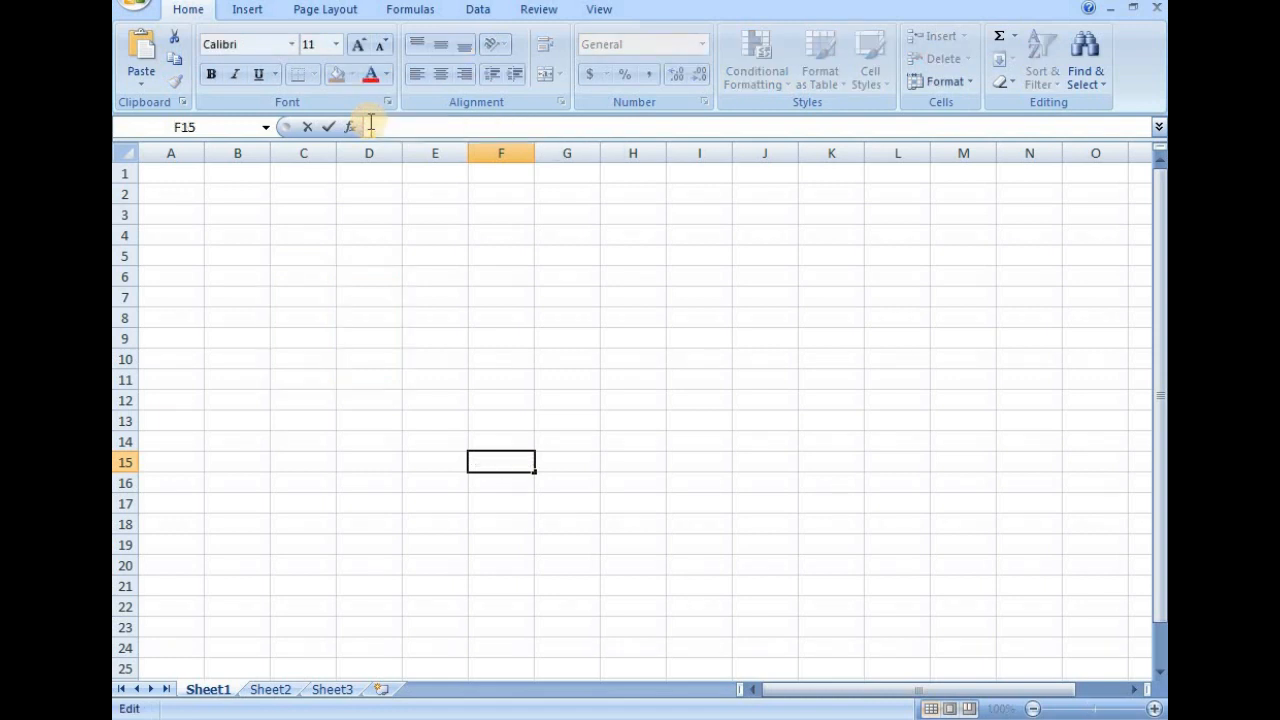
- Enter the food items IDLY, DOSA and POORI in cells C6, C7 and C8
click(313, 272)
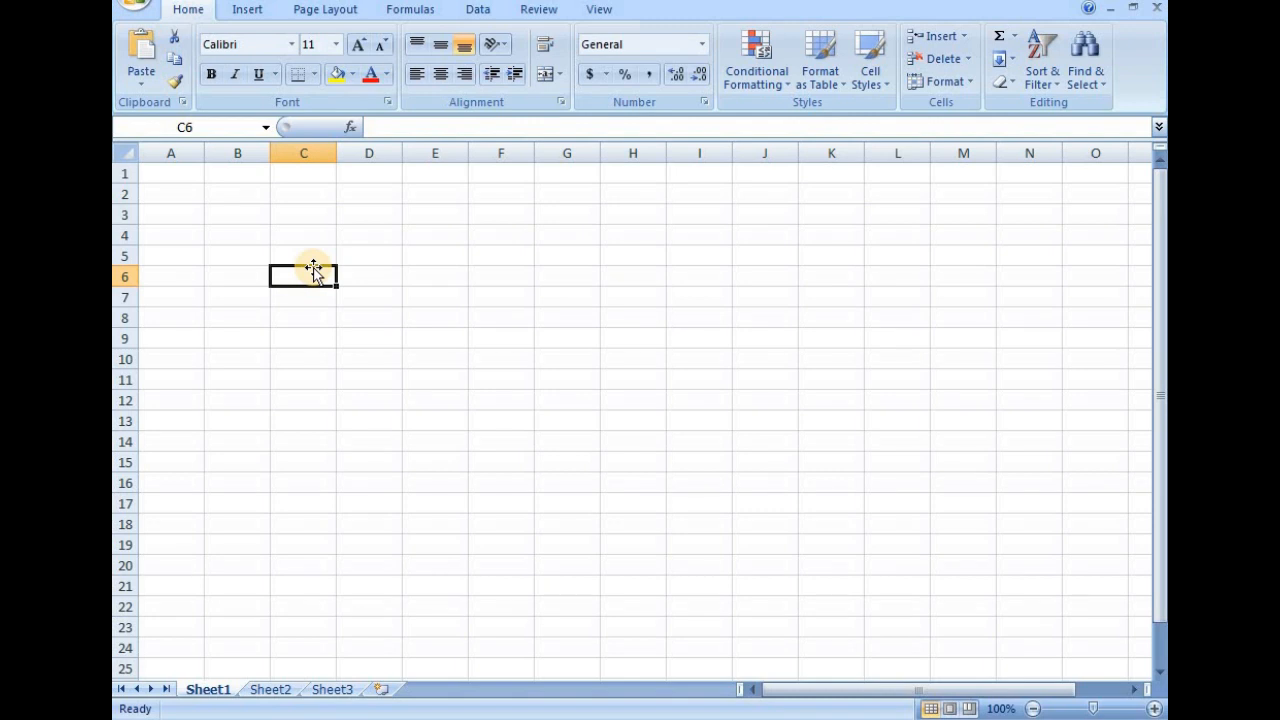
text(ID)
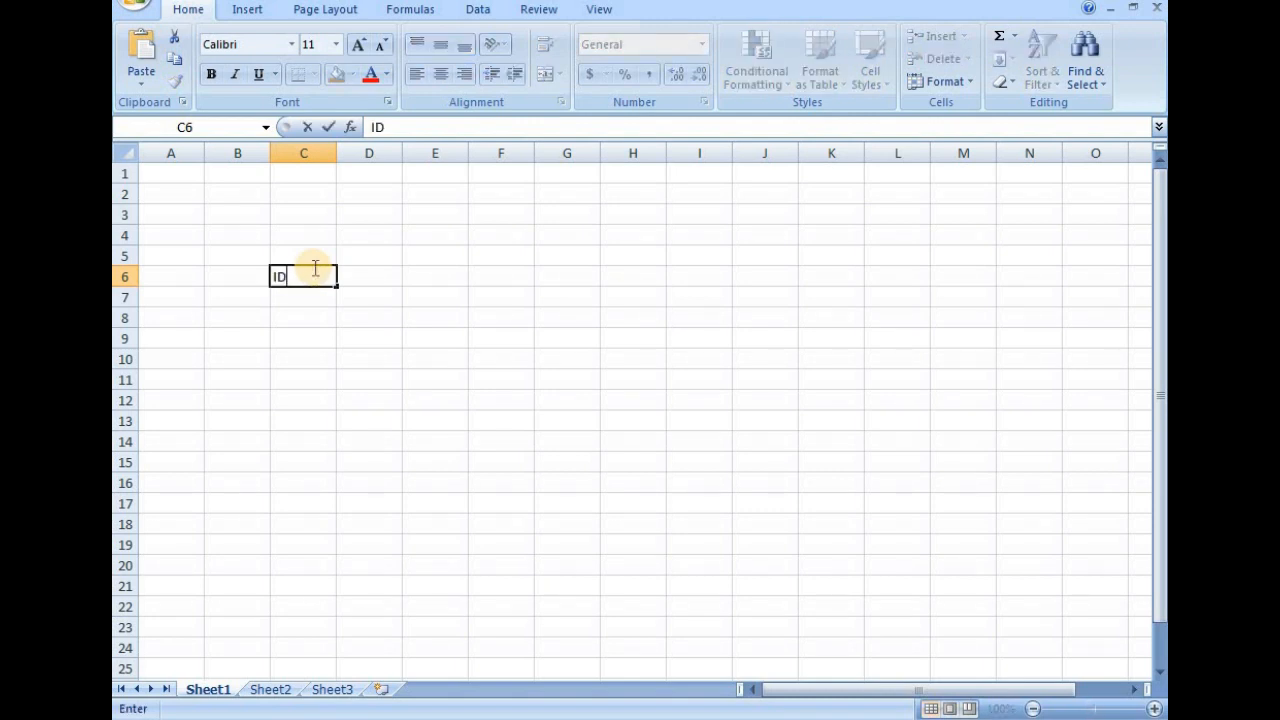
text(LY)
key(Return)
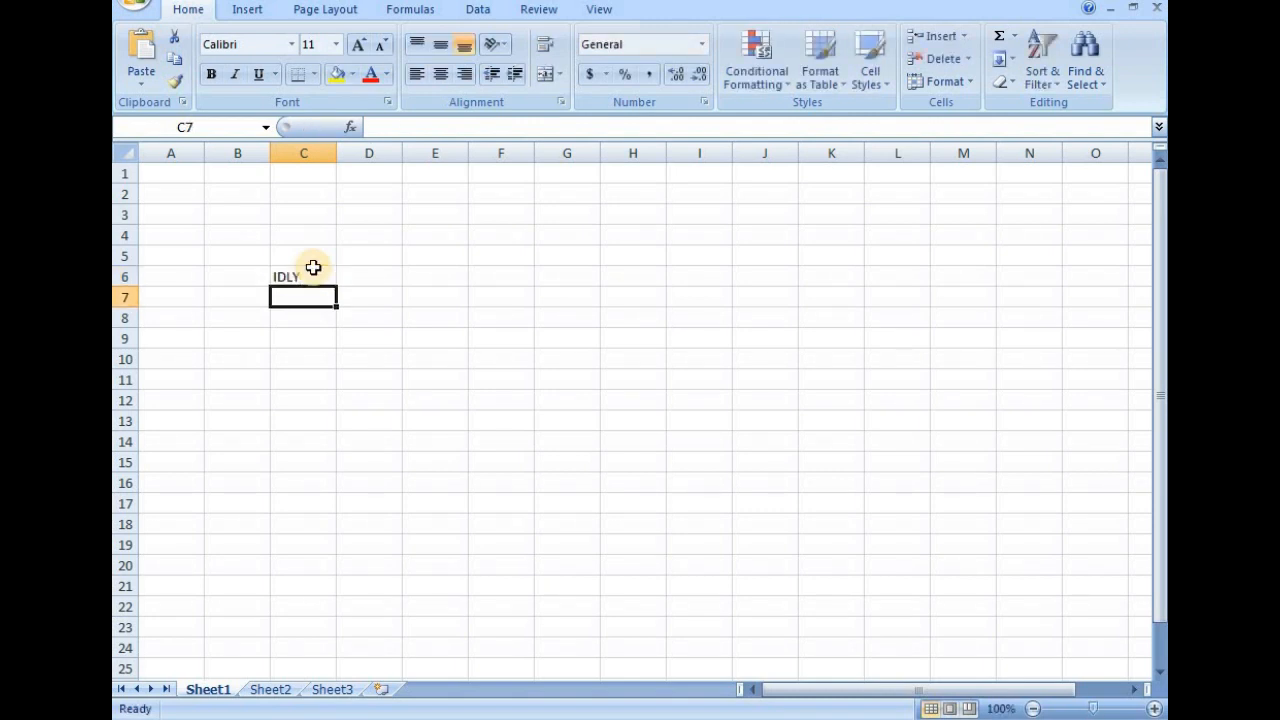
text(DOSA)
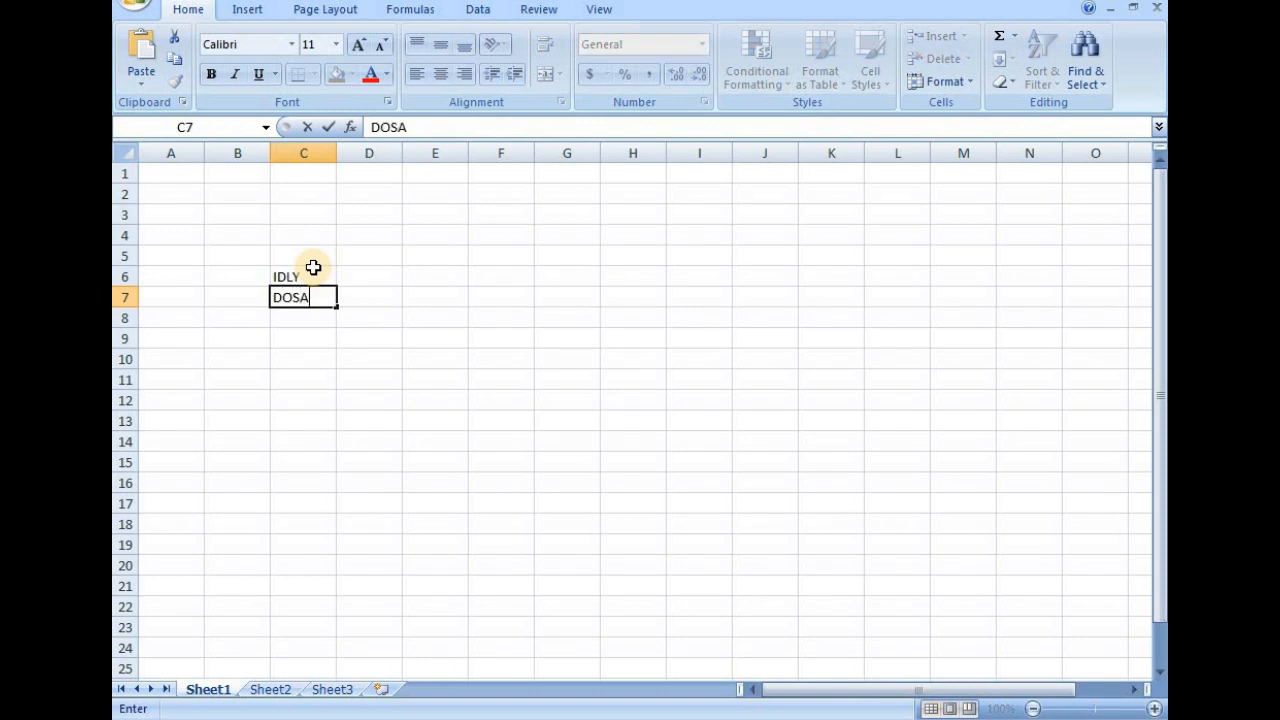
key(Return)
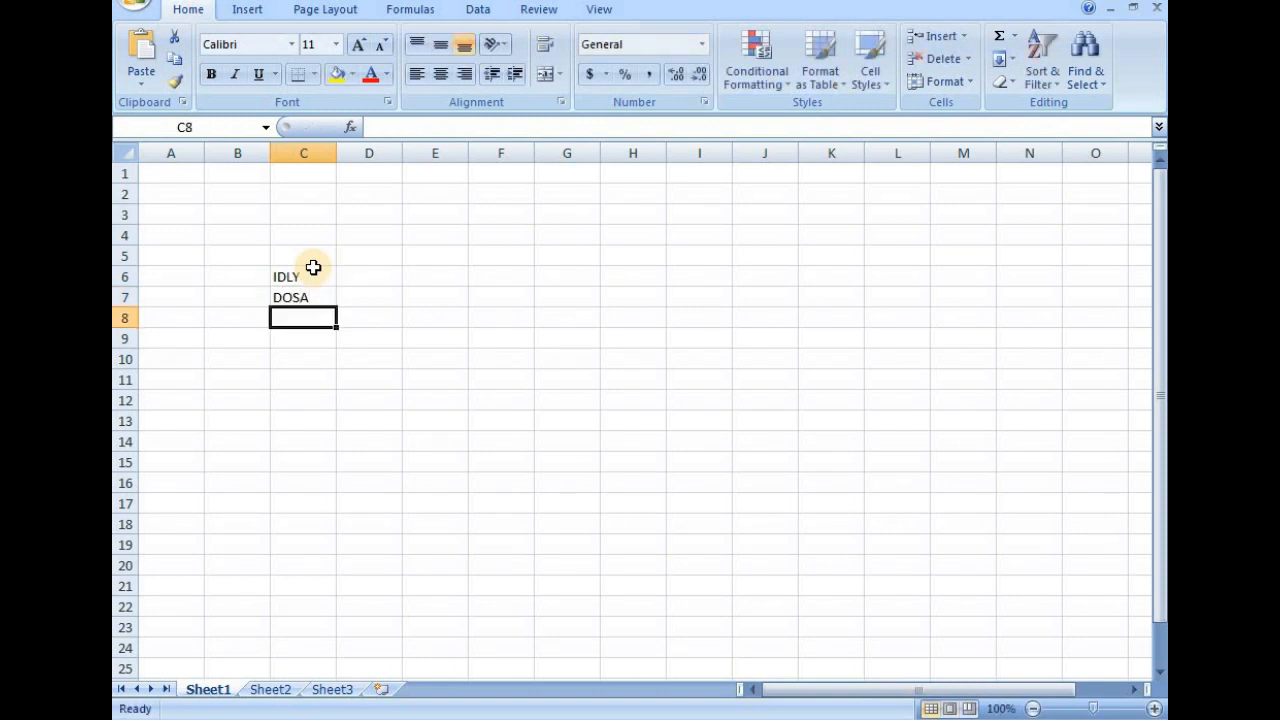
text(P)
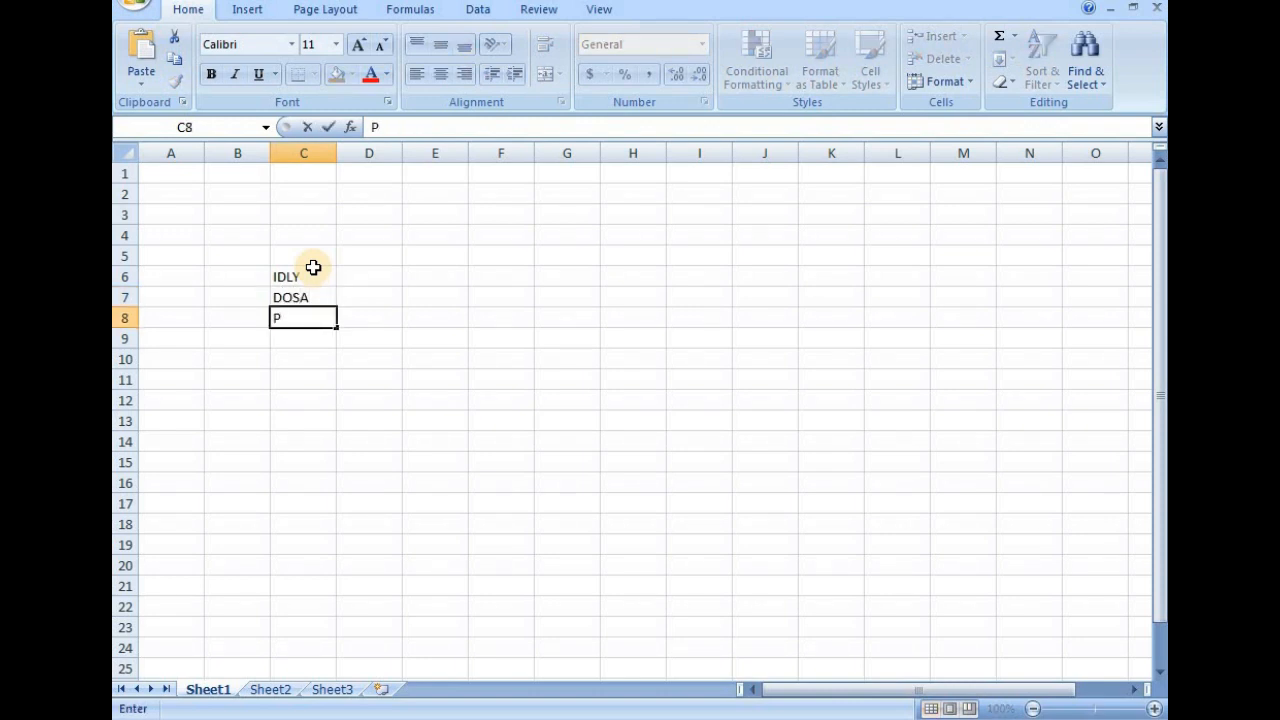
text(OORI)
key(Up)
key(Up)
key(Up)
key(Down)
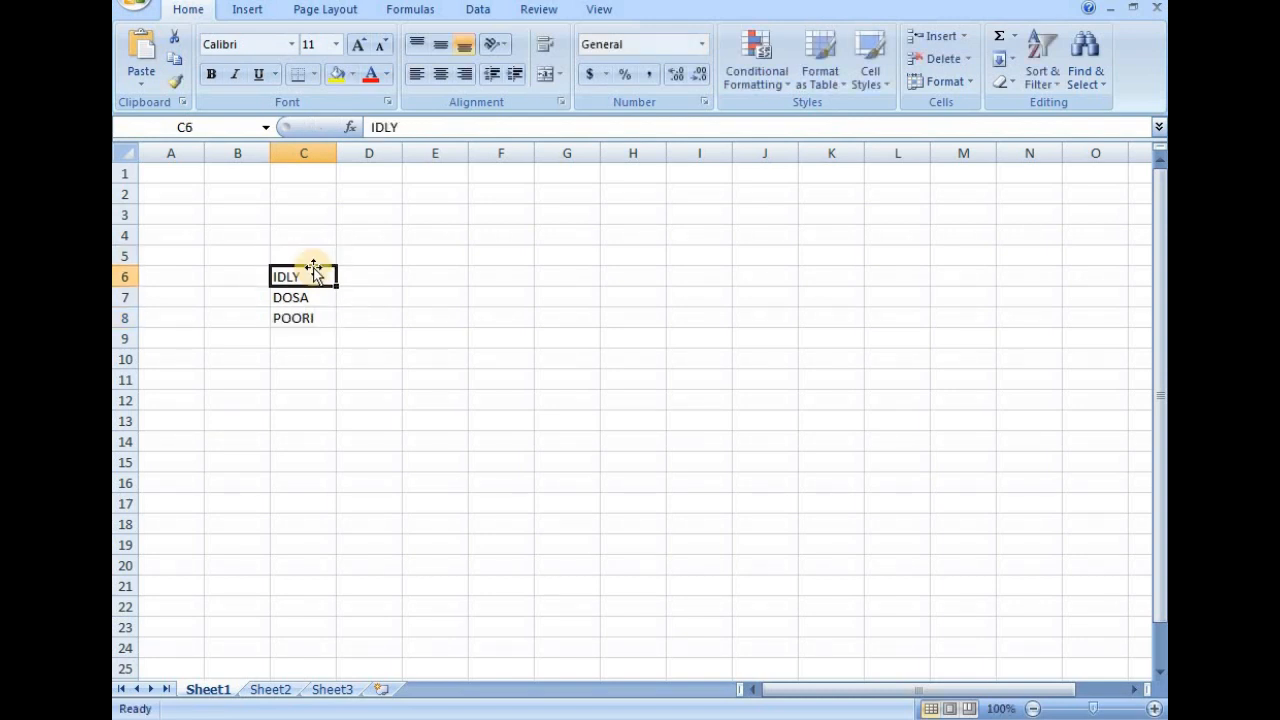
- Enter the prices 20, 30 and 40 in D6, D7 and D8 beside IDLY, DOSA and POORI
key(Right)
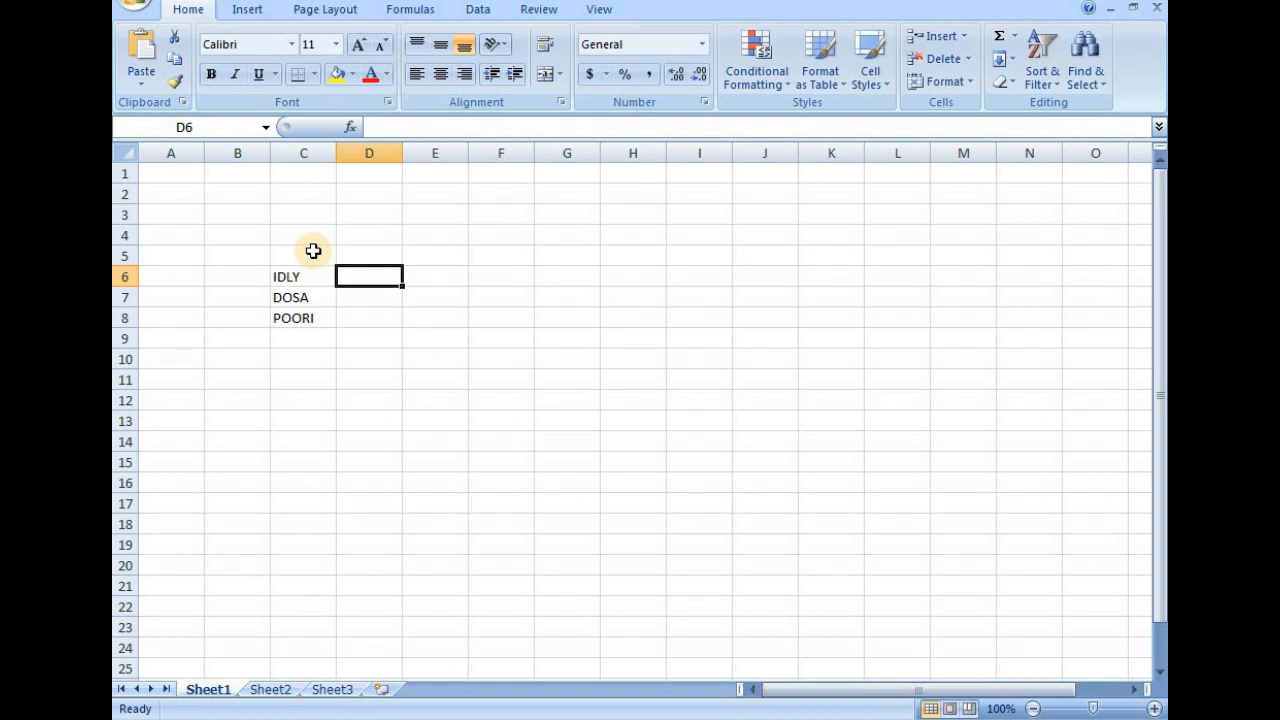
text(20)
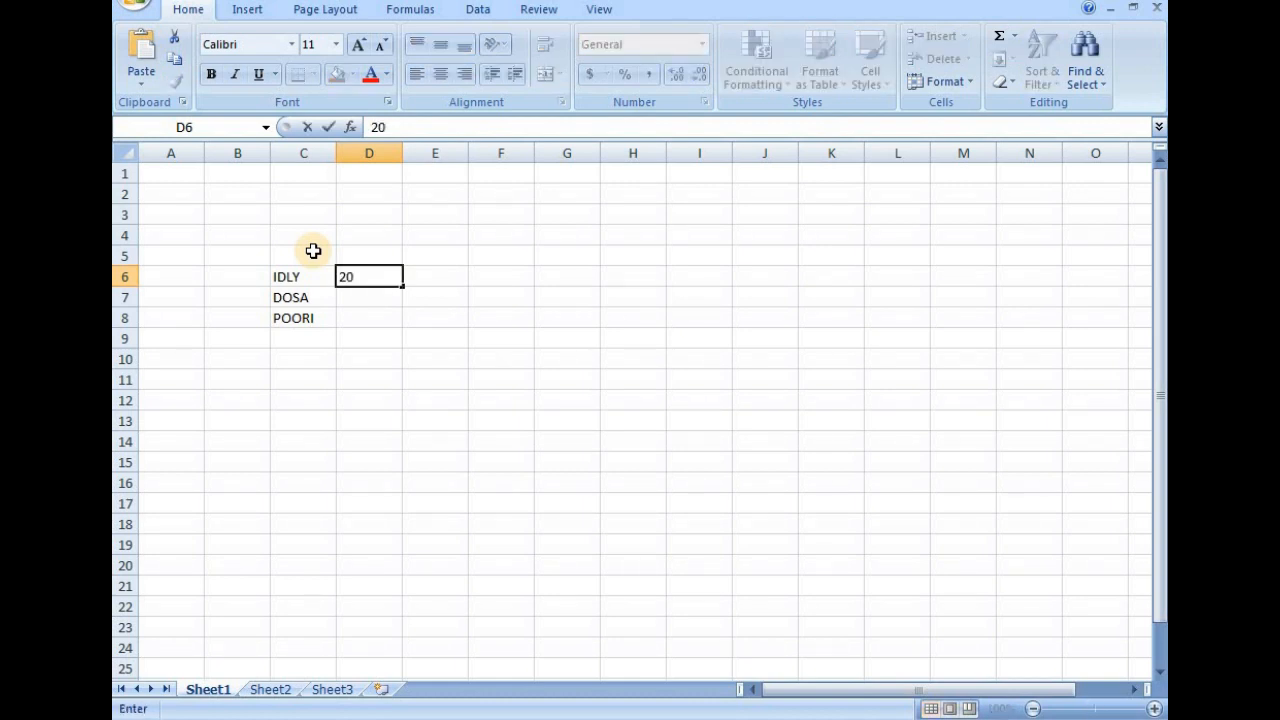
key(Return)
text(30)
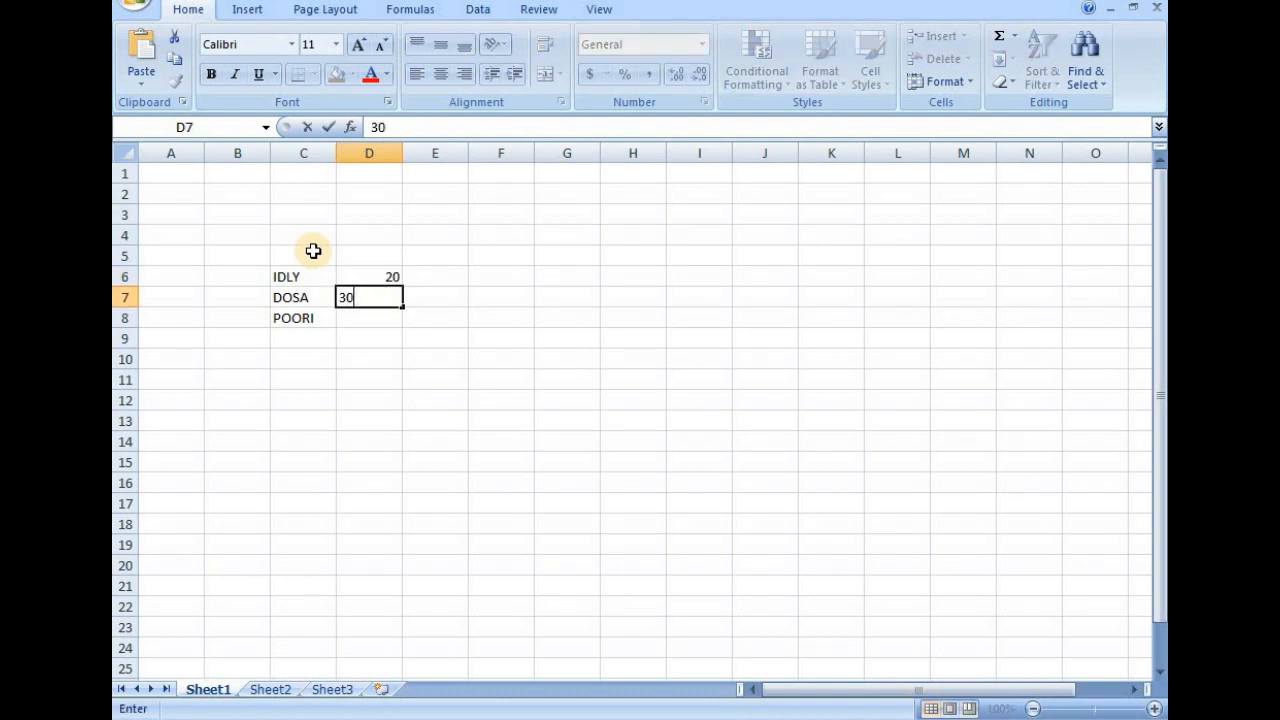
key(Return)
text(40)
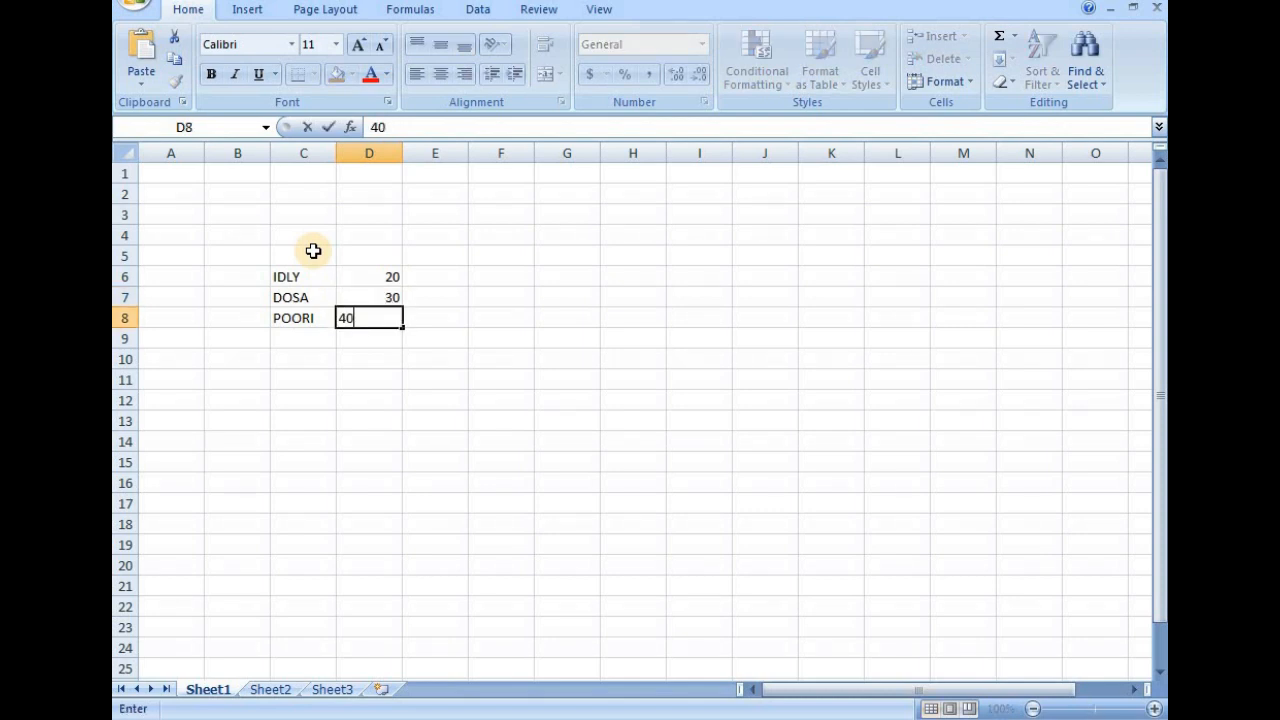
key(Return)
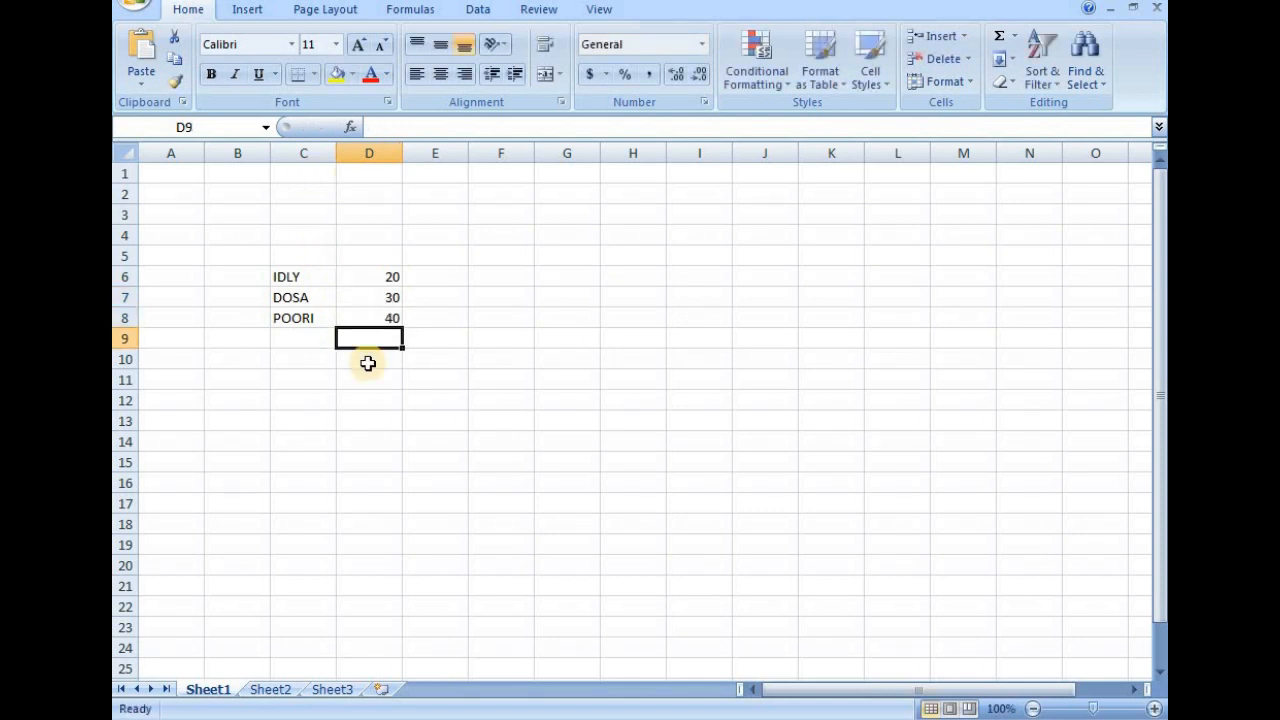
- Enter =SUMIF(C6:C8,"IDLY",D6:D8) in cell F16 to sum the prices of the IDLY rows
click(503, 481)
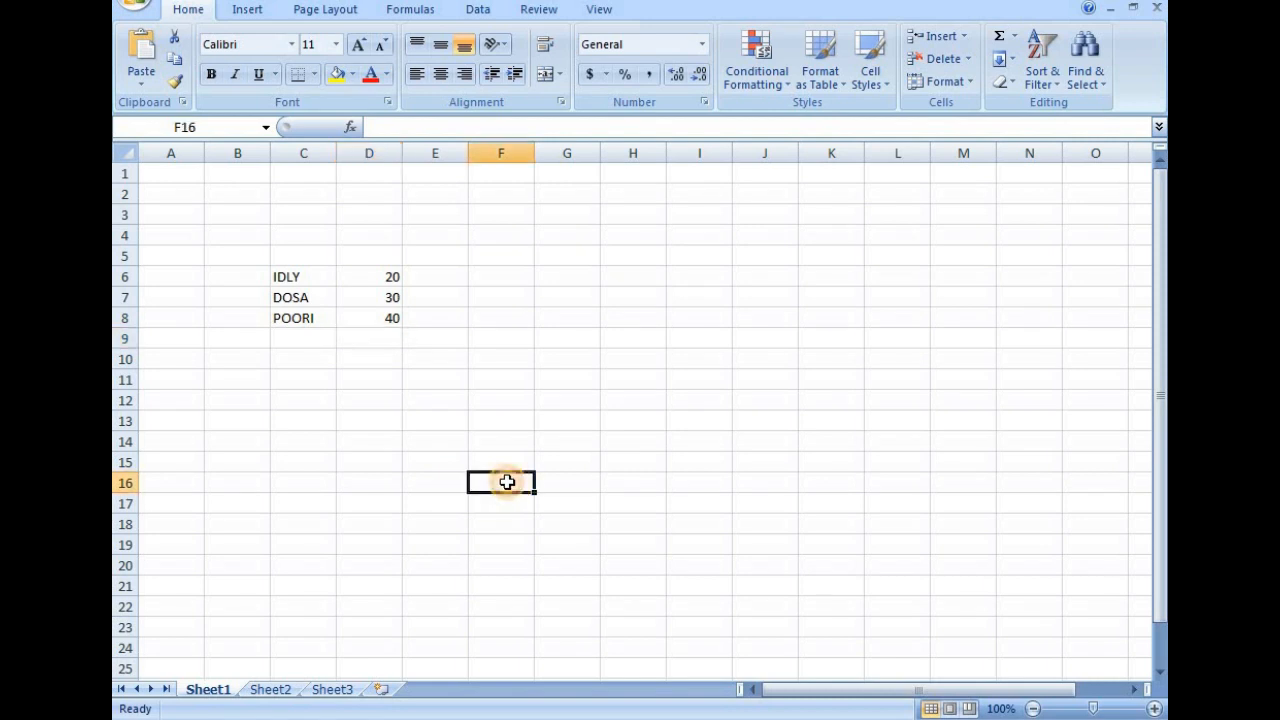
text(=S)
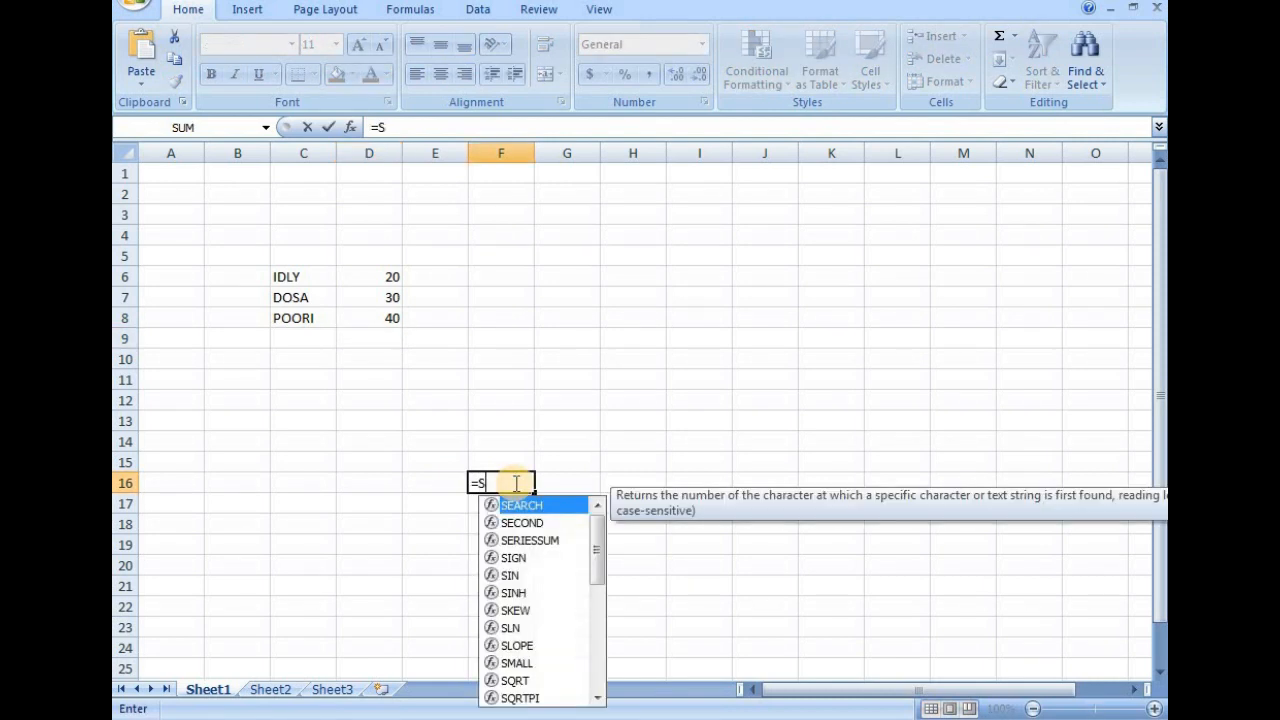
text(UMIF)
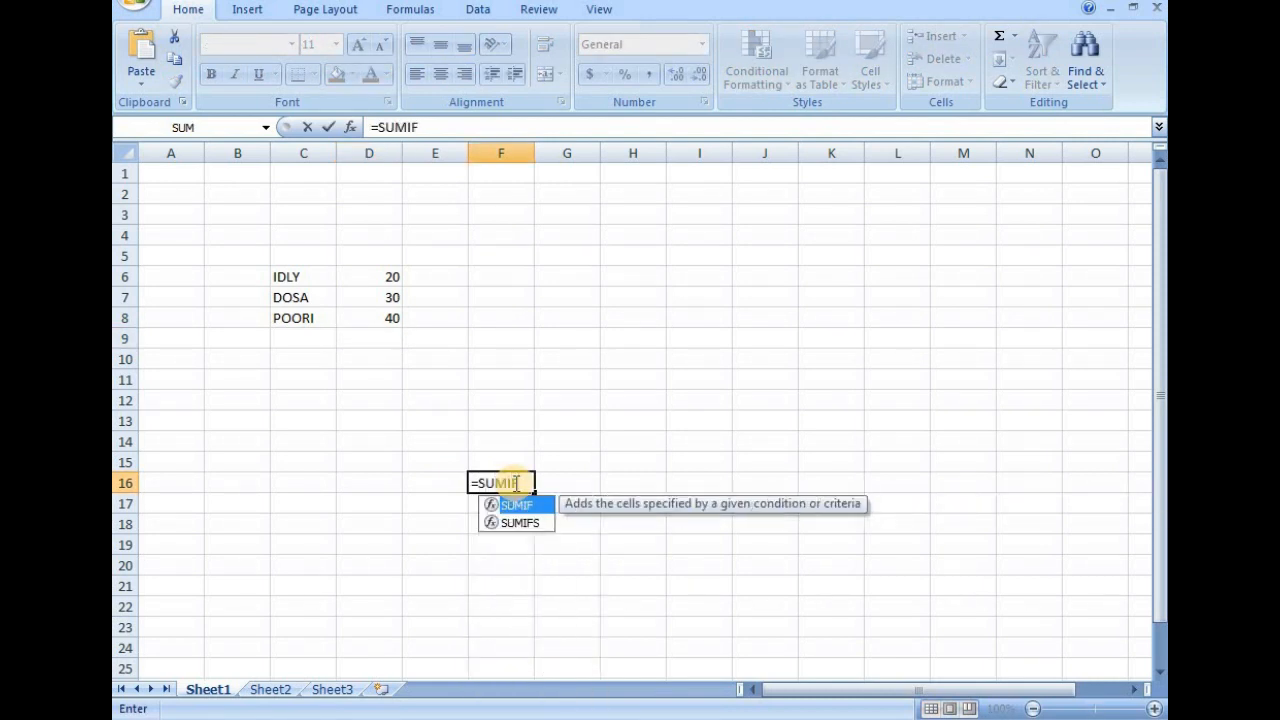
text(()
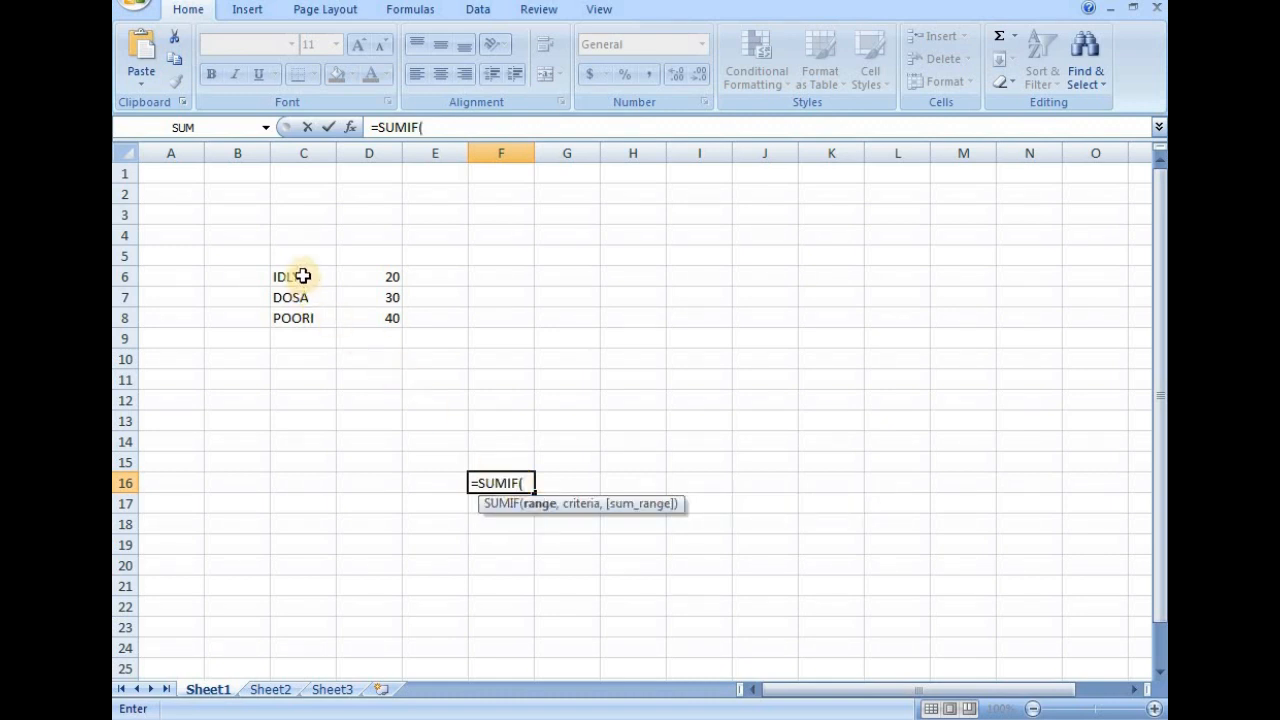
drag(302, 276, 305, 315)
text(,)
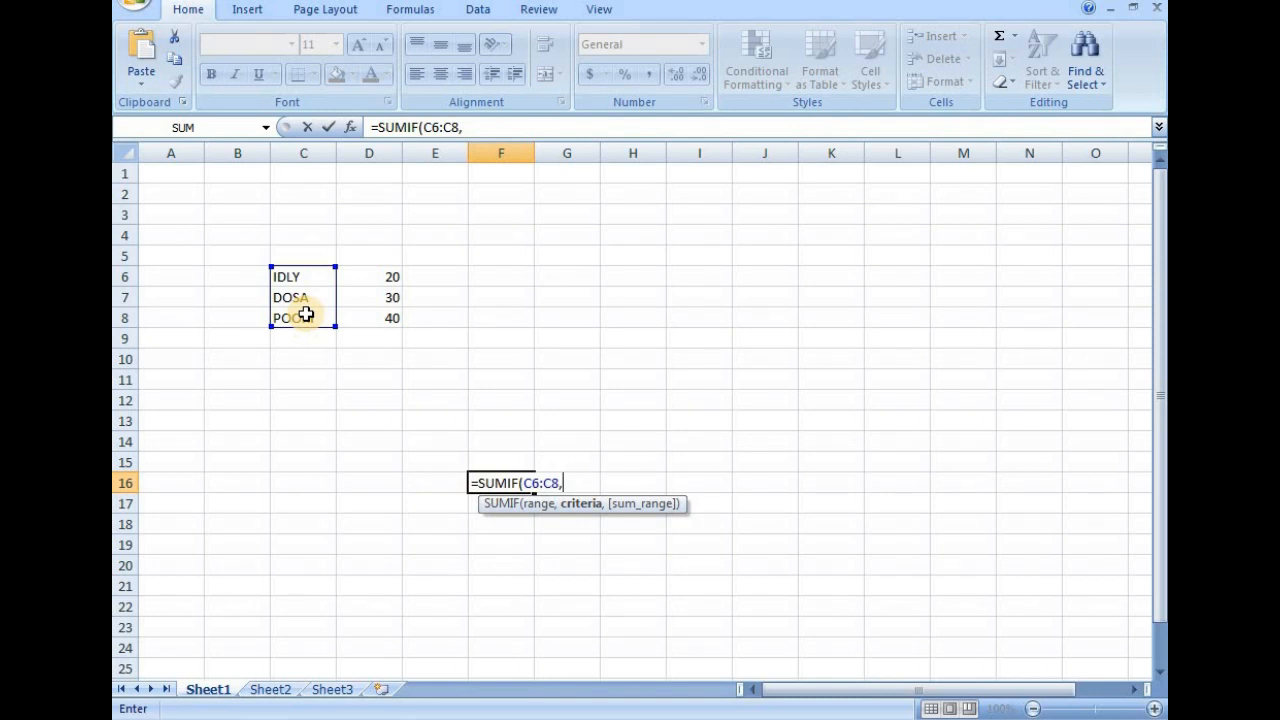
text("IDLY",)
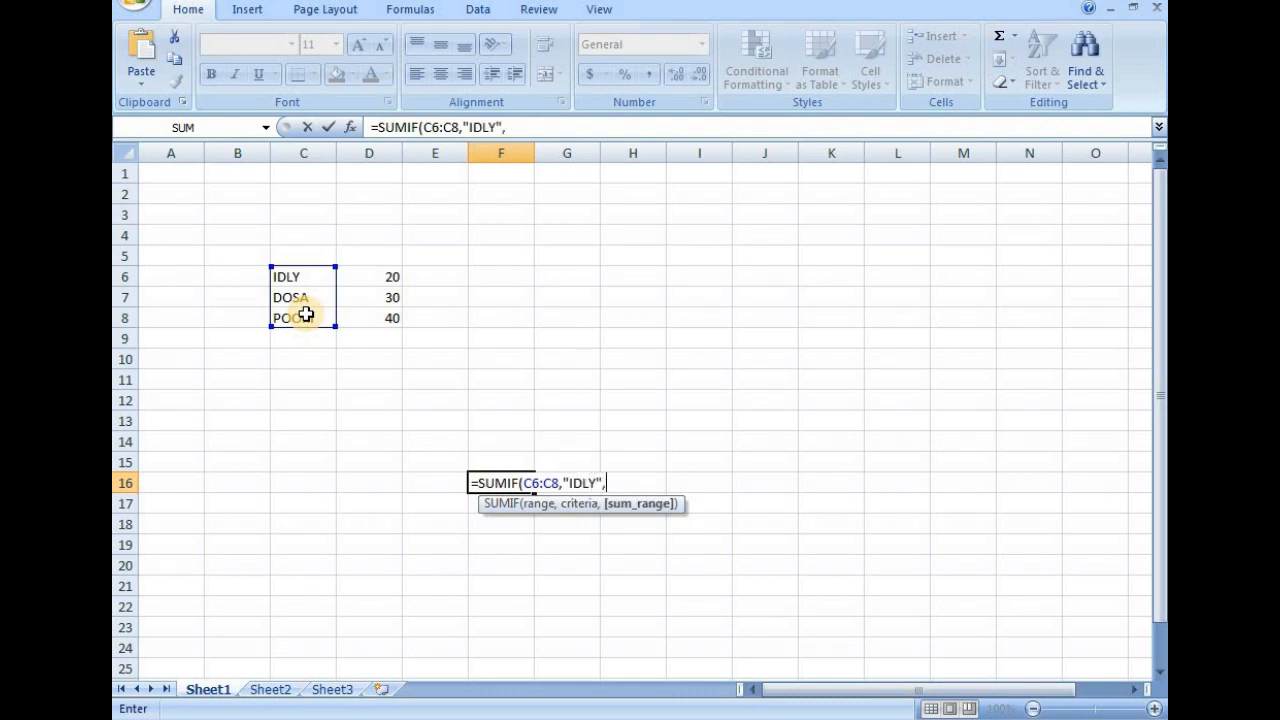
drag(381, 277, 383, 314)
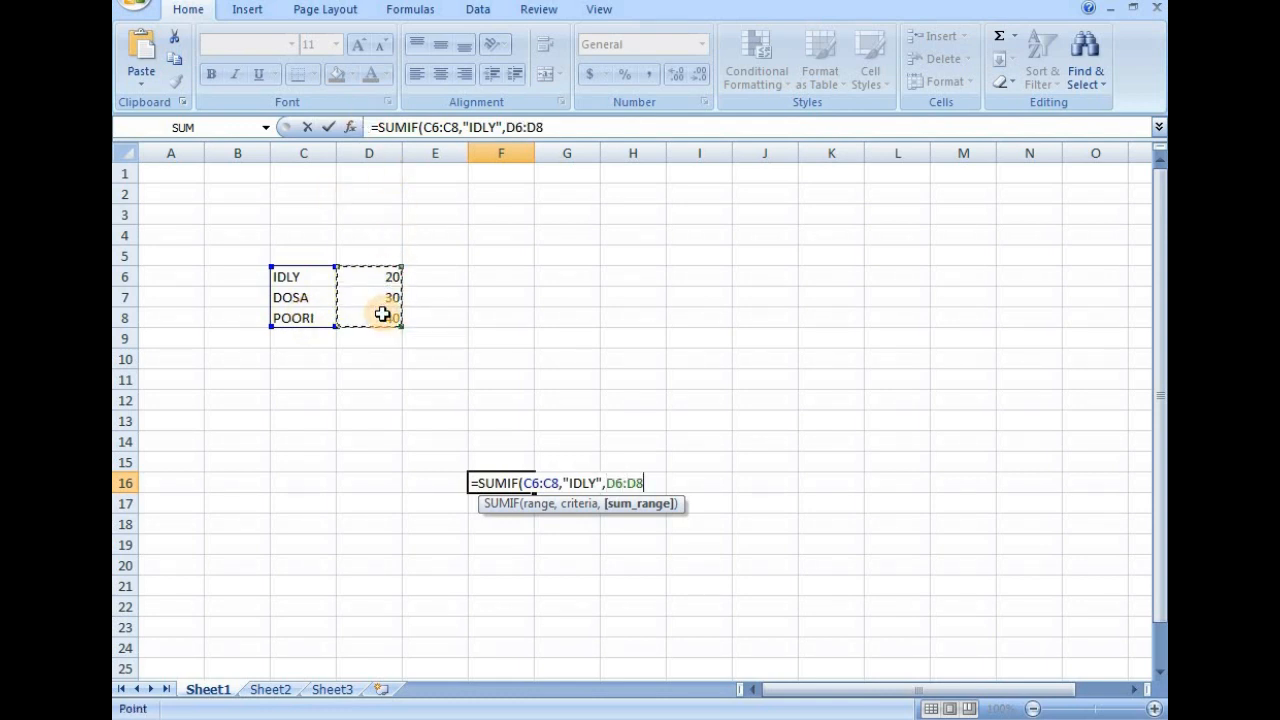
text())
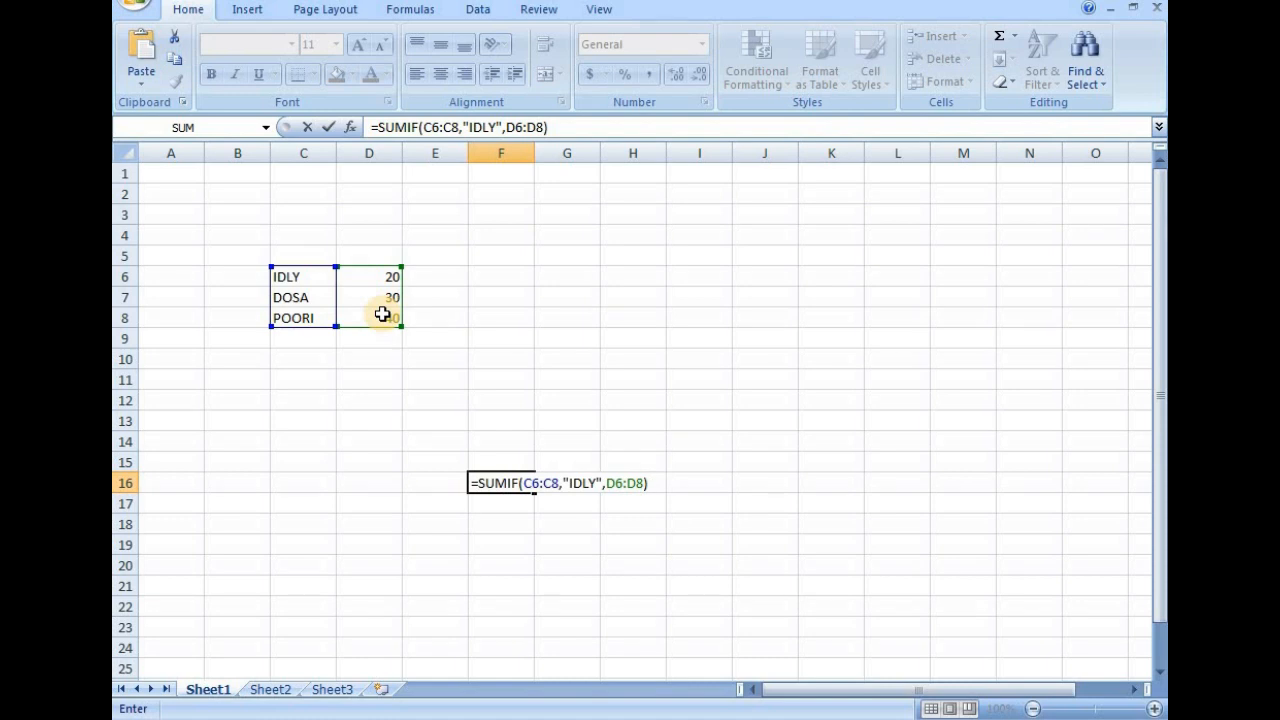
key(Return)
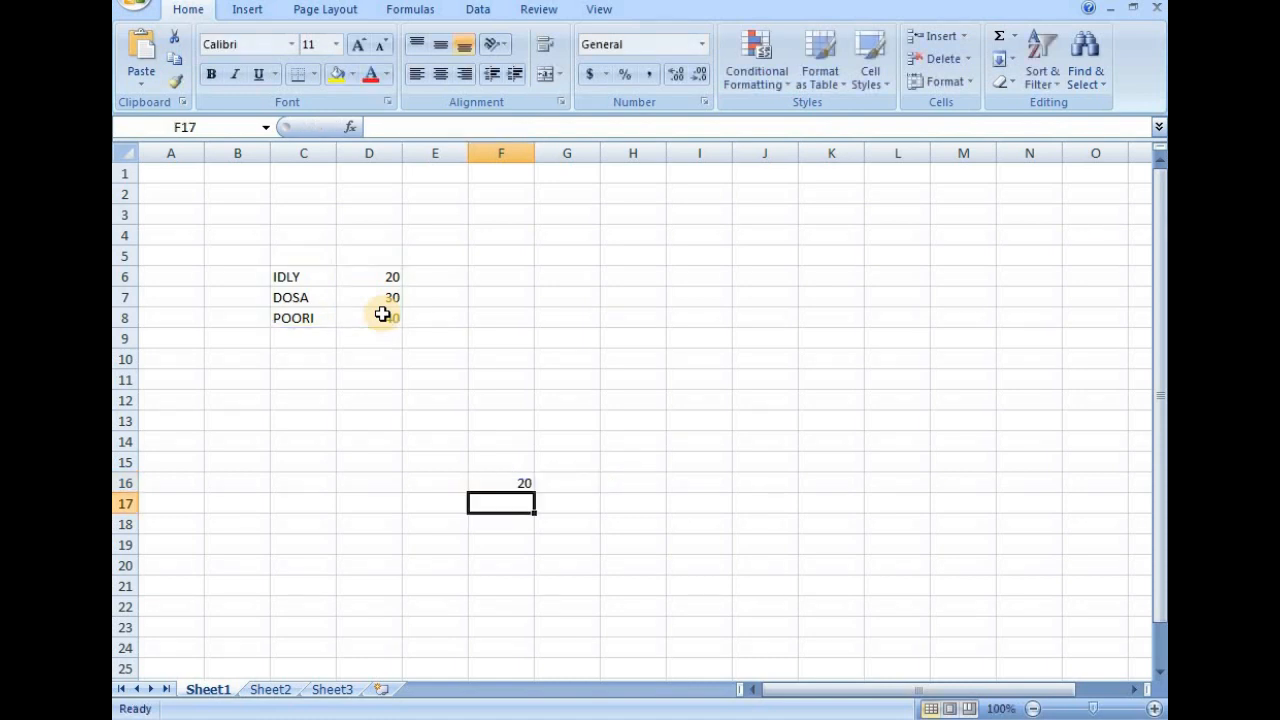
- Replace the "IDLY" criterion in F16's SUMIF formula with a reference to cell D16, and review the formula's three arguments
click(501, 486)
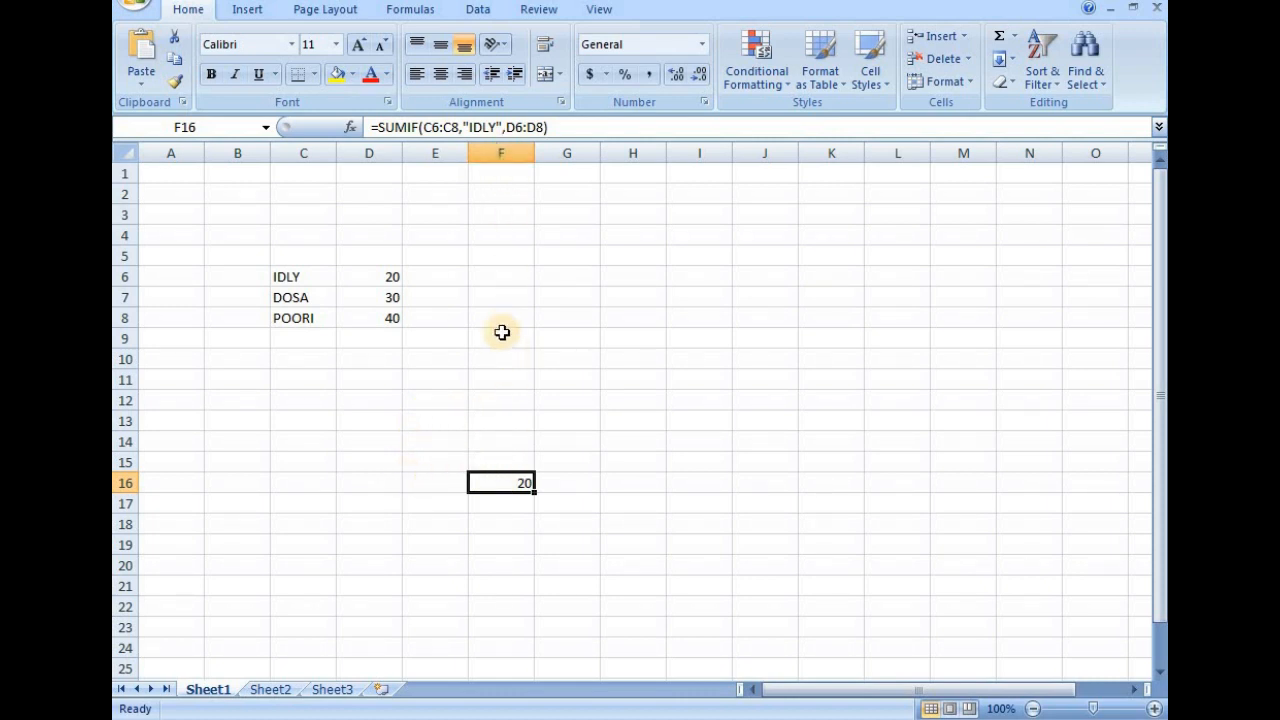
click(502, 130)
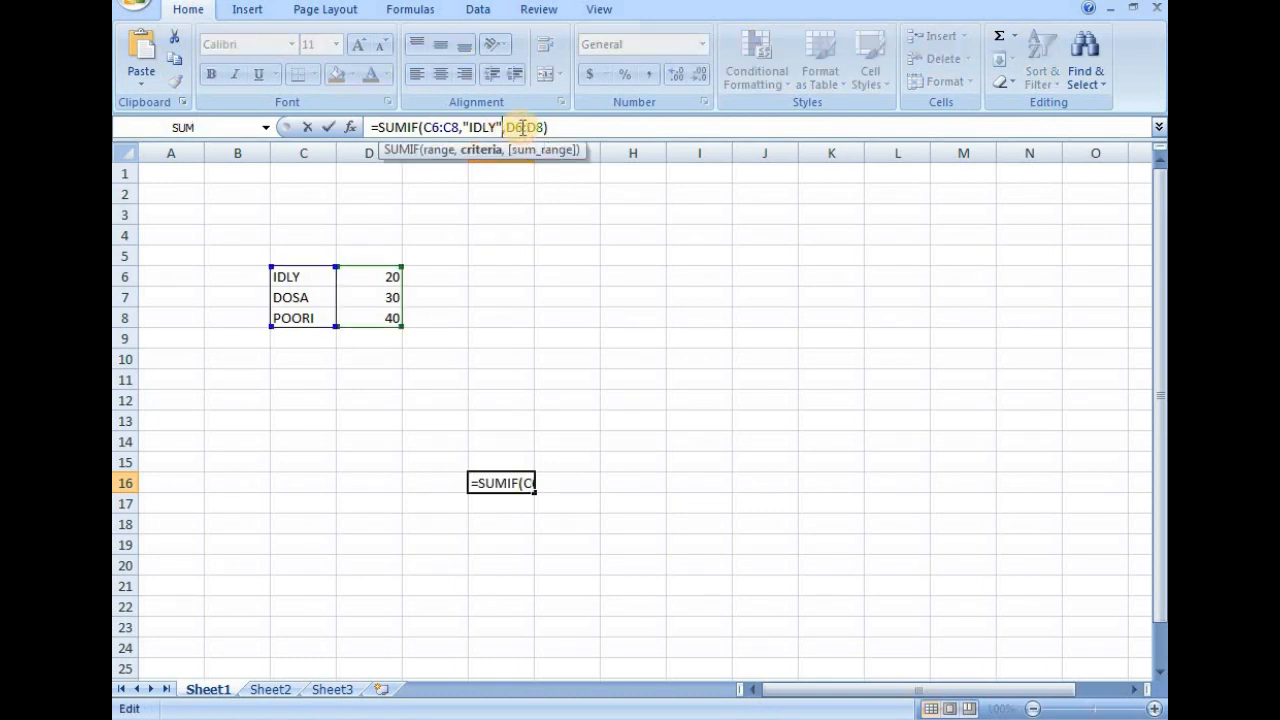
key(BackSpace)
key(BackSpace)
key(BackSpace)
key(BackSpace)
key(BackSpace)
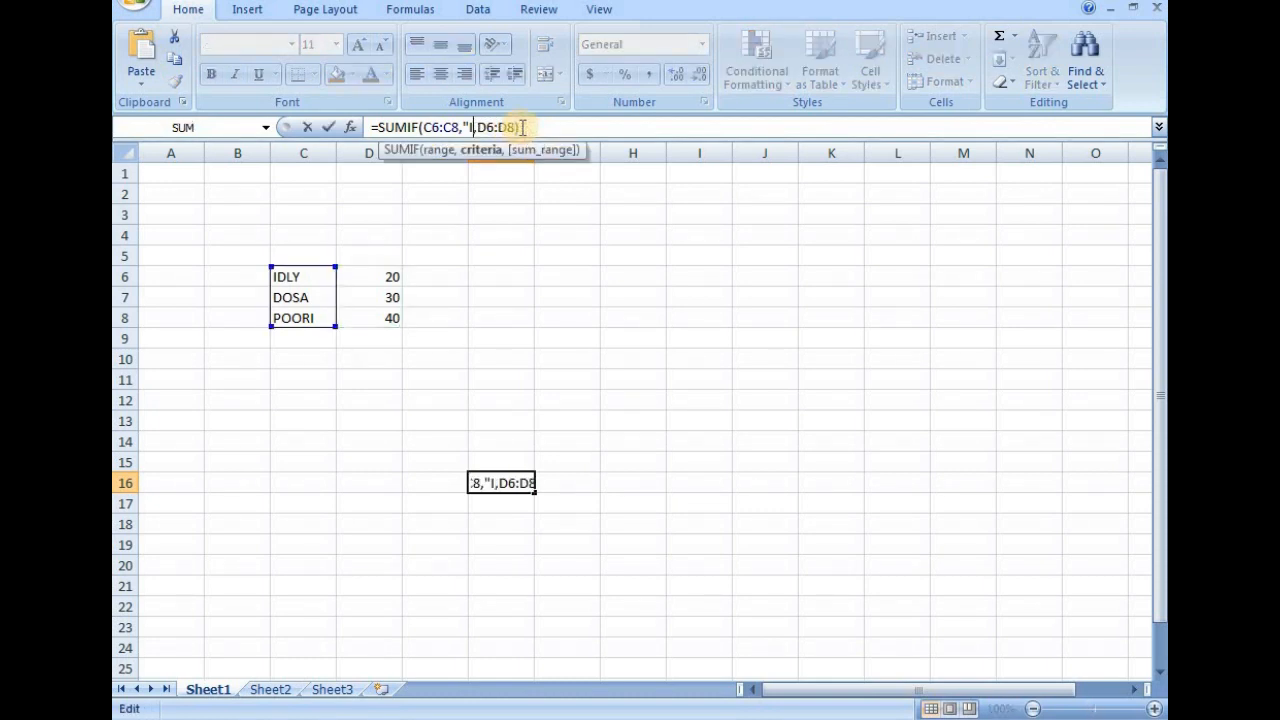
key(BackSpace)
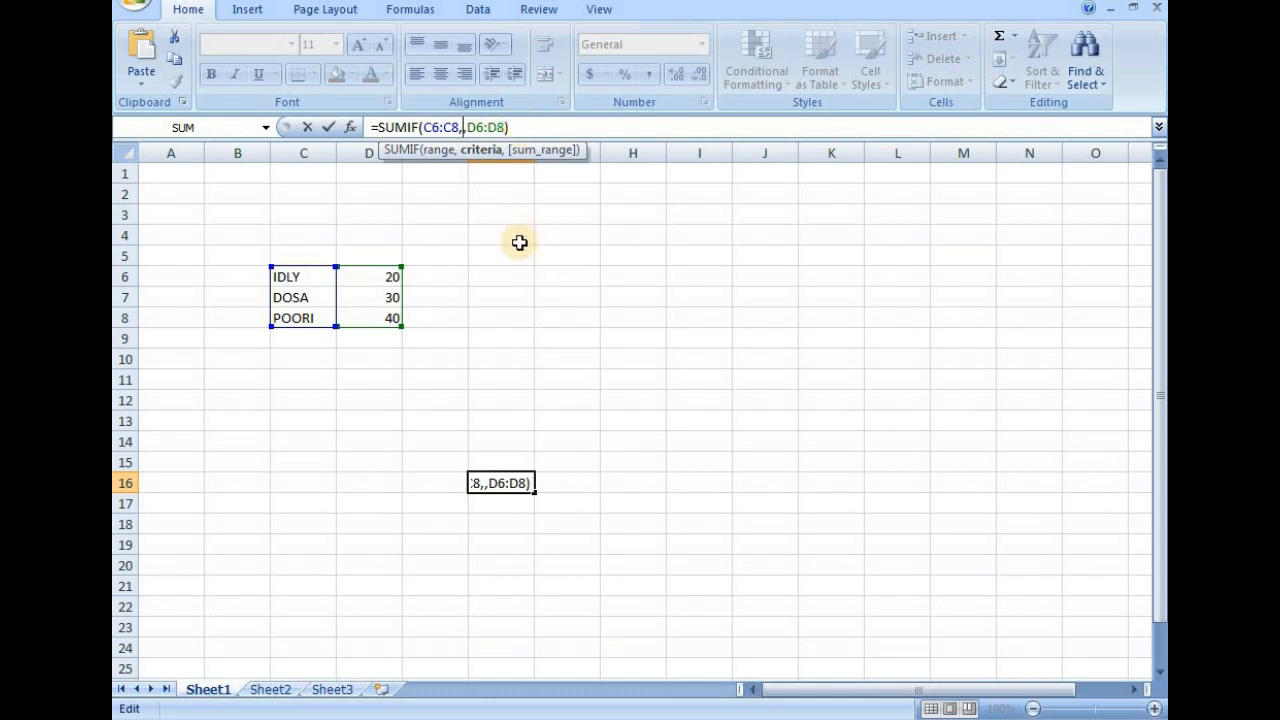
click(381, 487)
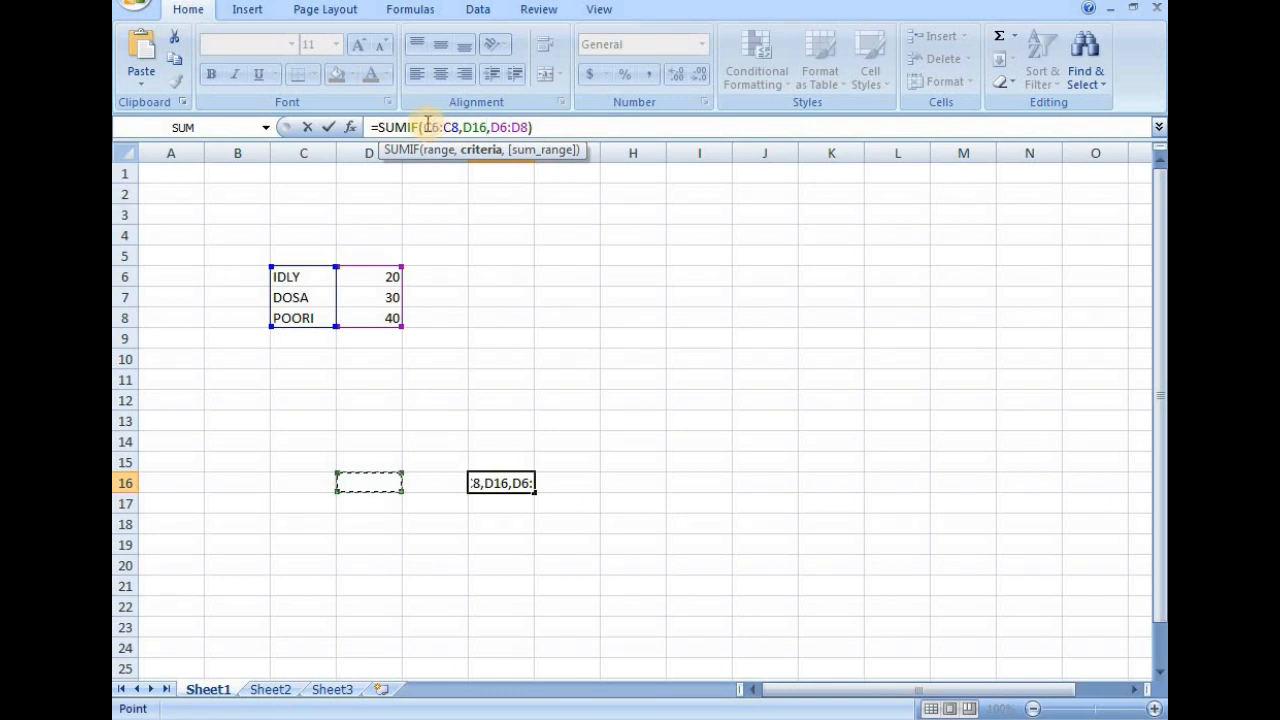
drag(424, 127, 489, 127)
click(463, 127)
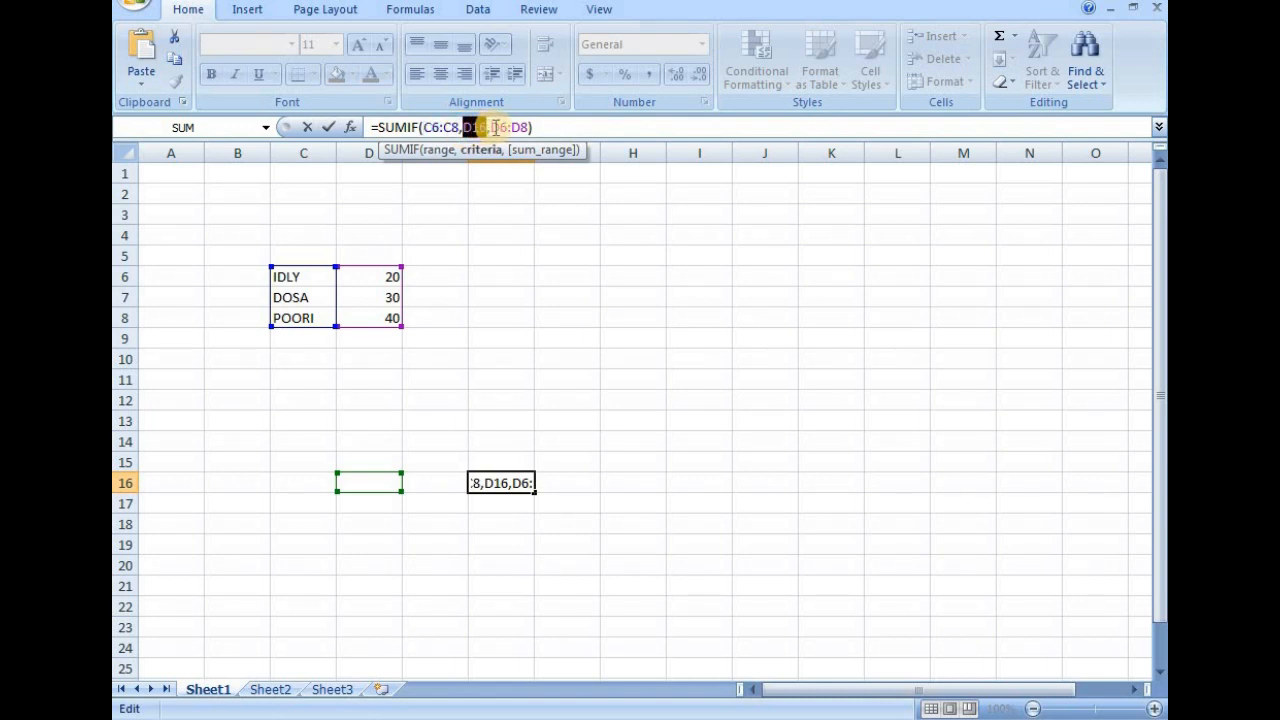
click(476, 127)
drag(490, 127, 527, 127)
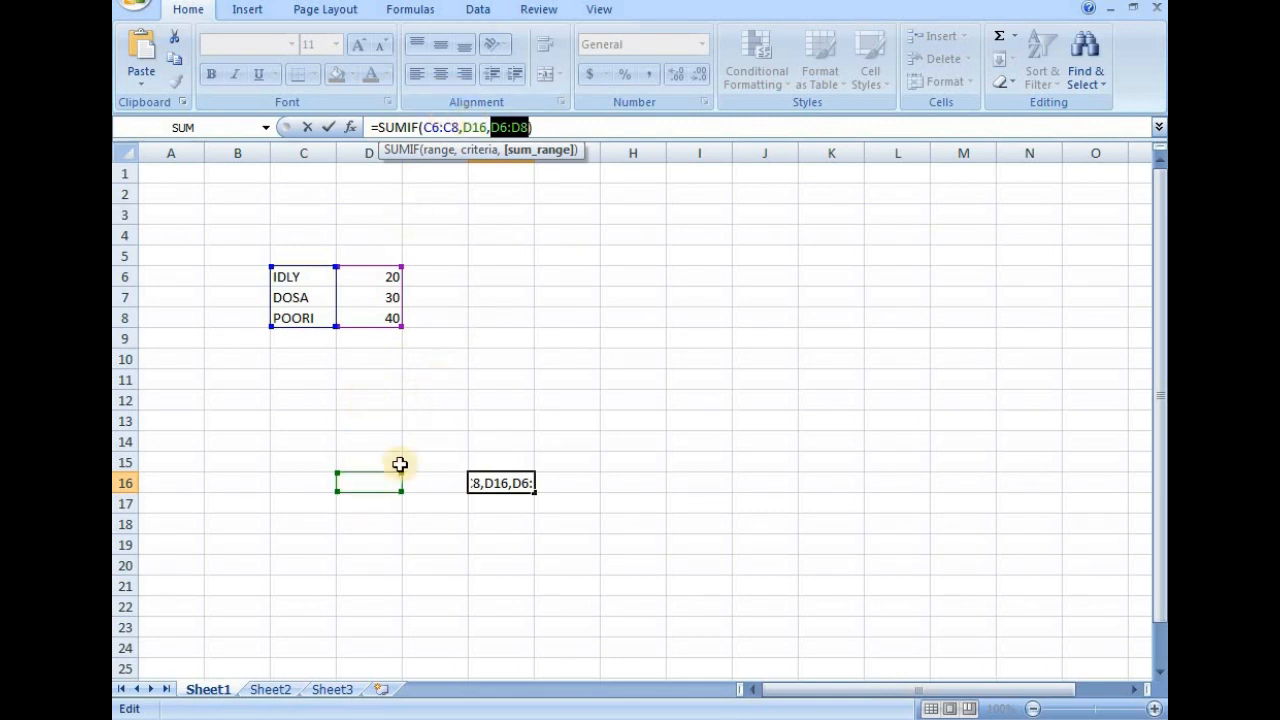
click(581, 127)
key(Return)
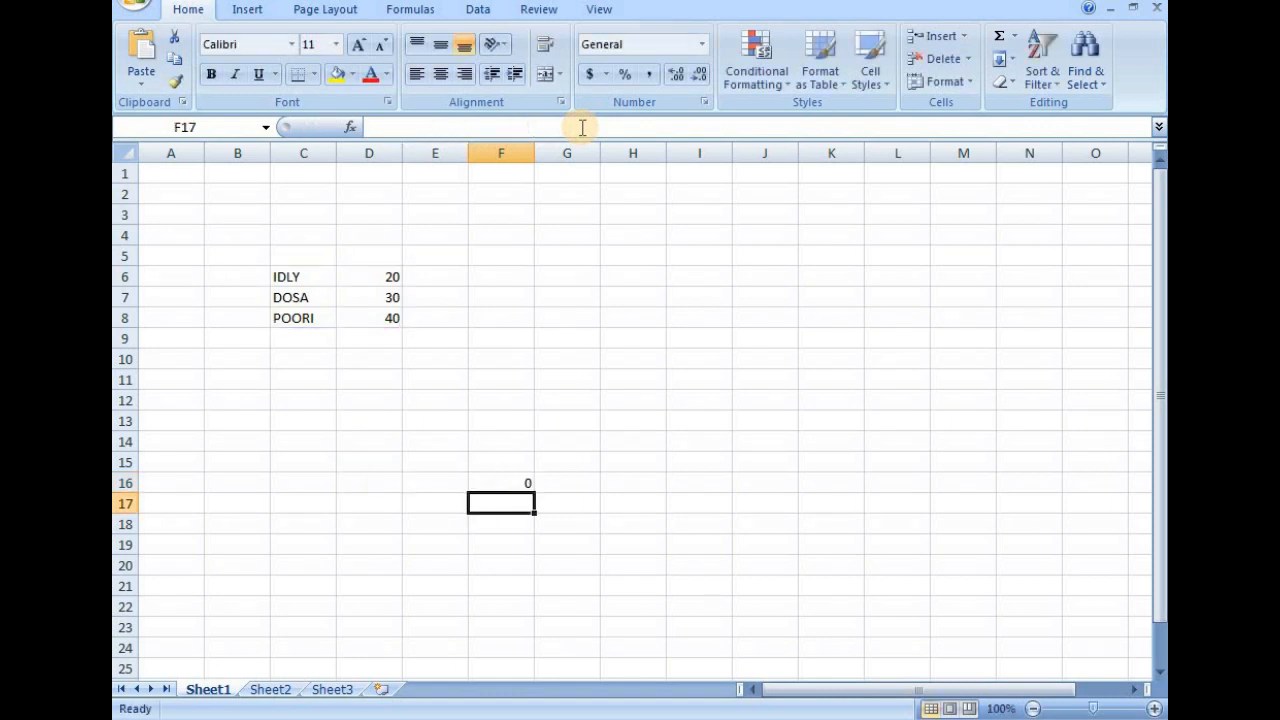
- Fill the criterion cell D16 with grey and the SUMIF result cell F16 with light blue
click(360, 482)
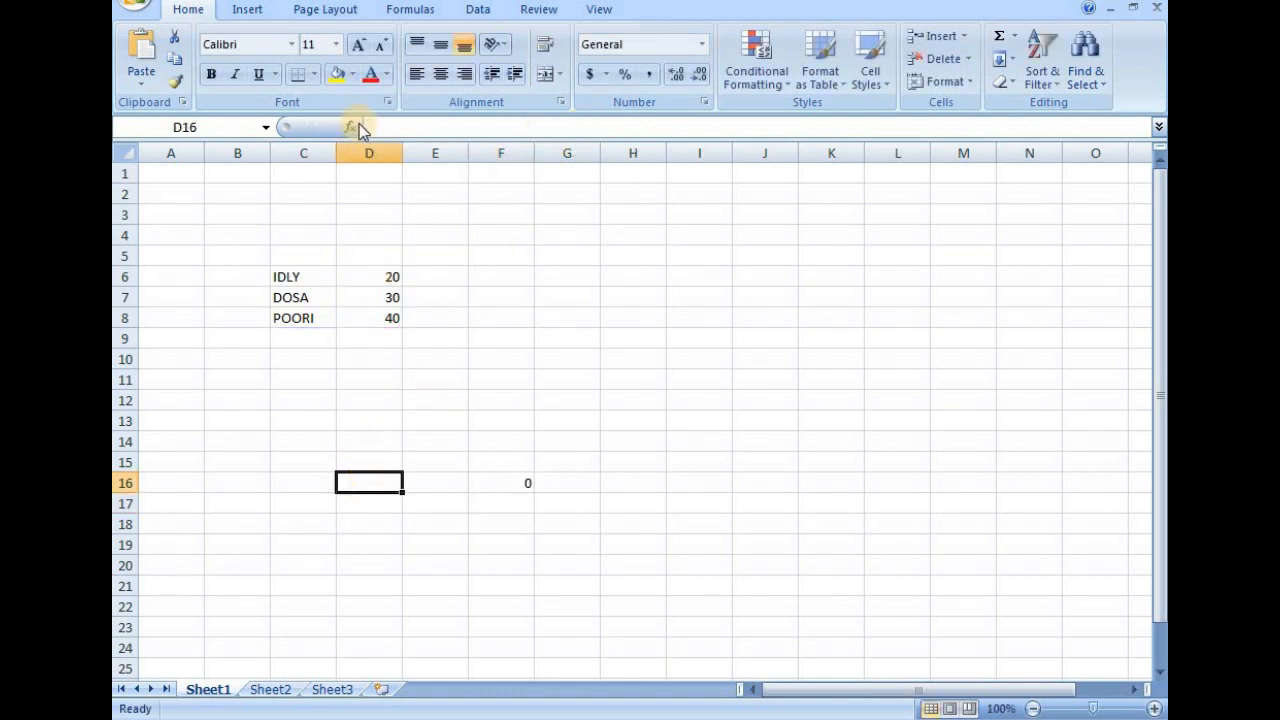
click(353, 75)
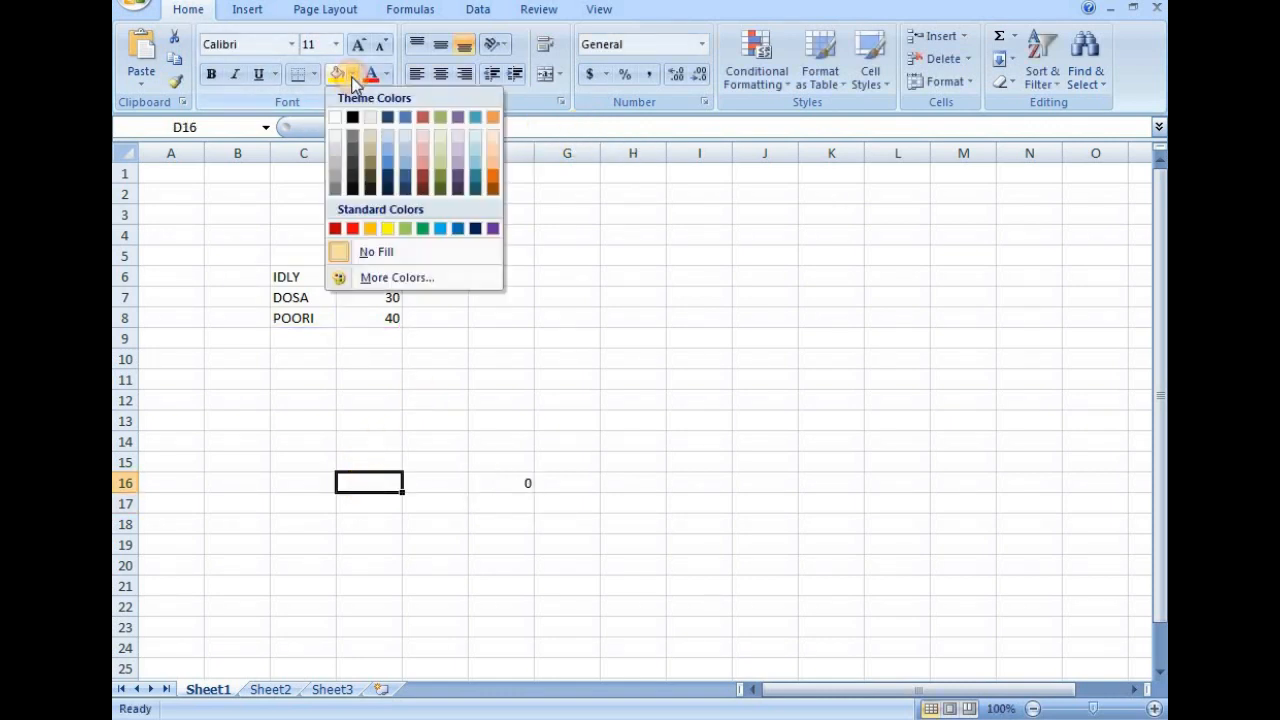
click(337, 166)
click(503, 483)
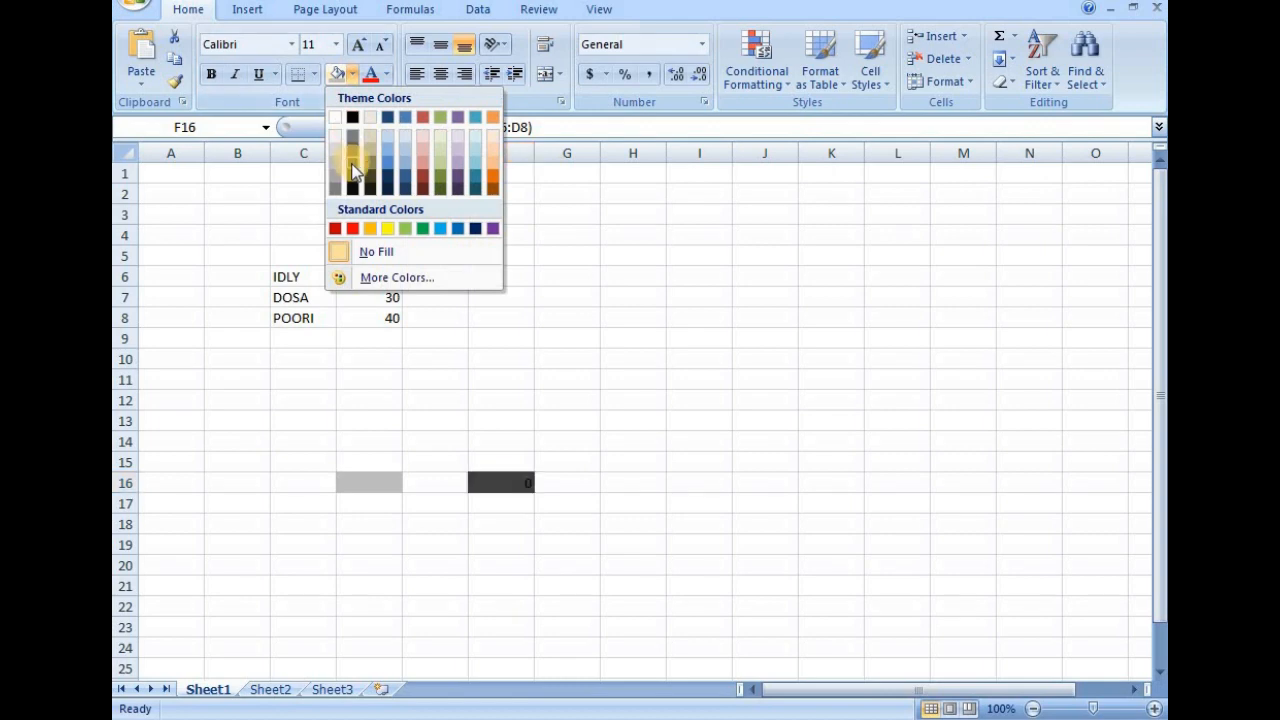
click(386, 143)
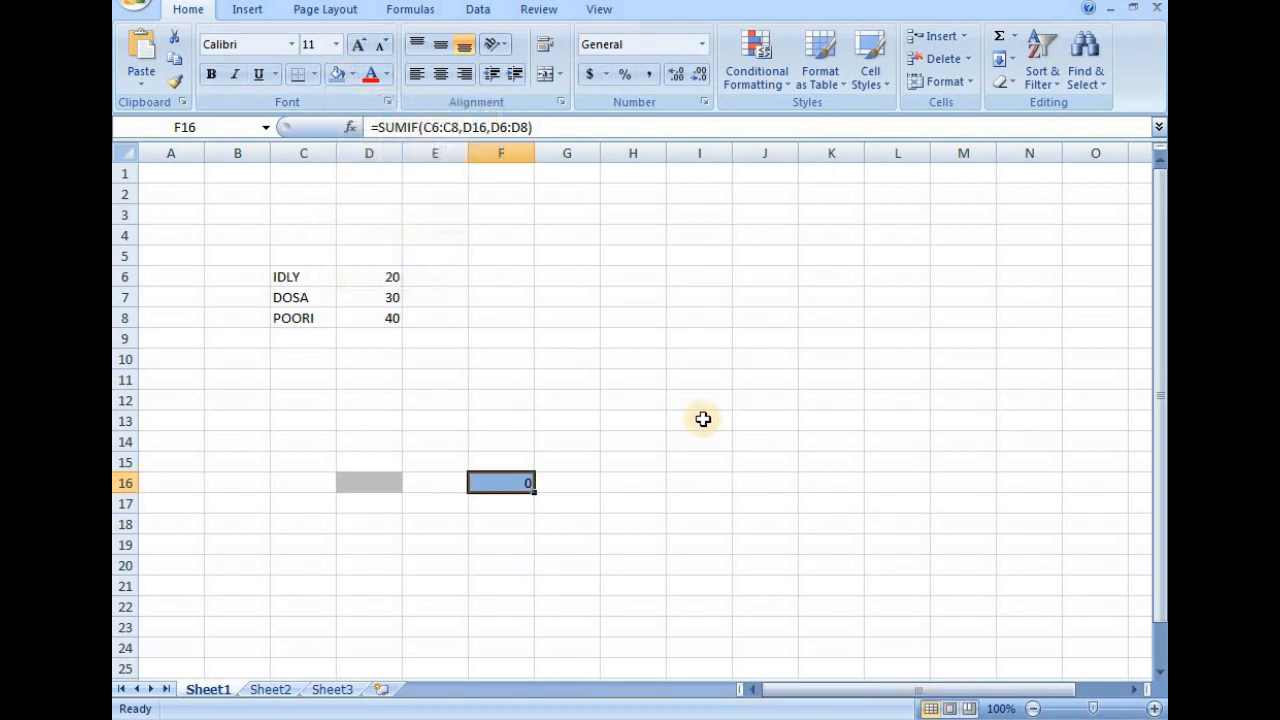
click(700, 420)
- Enter IDLY as the criterion in D16 and inspect the D16 reference in F16's SUMIF formula
click(376, 483)
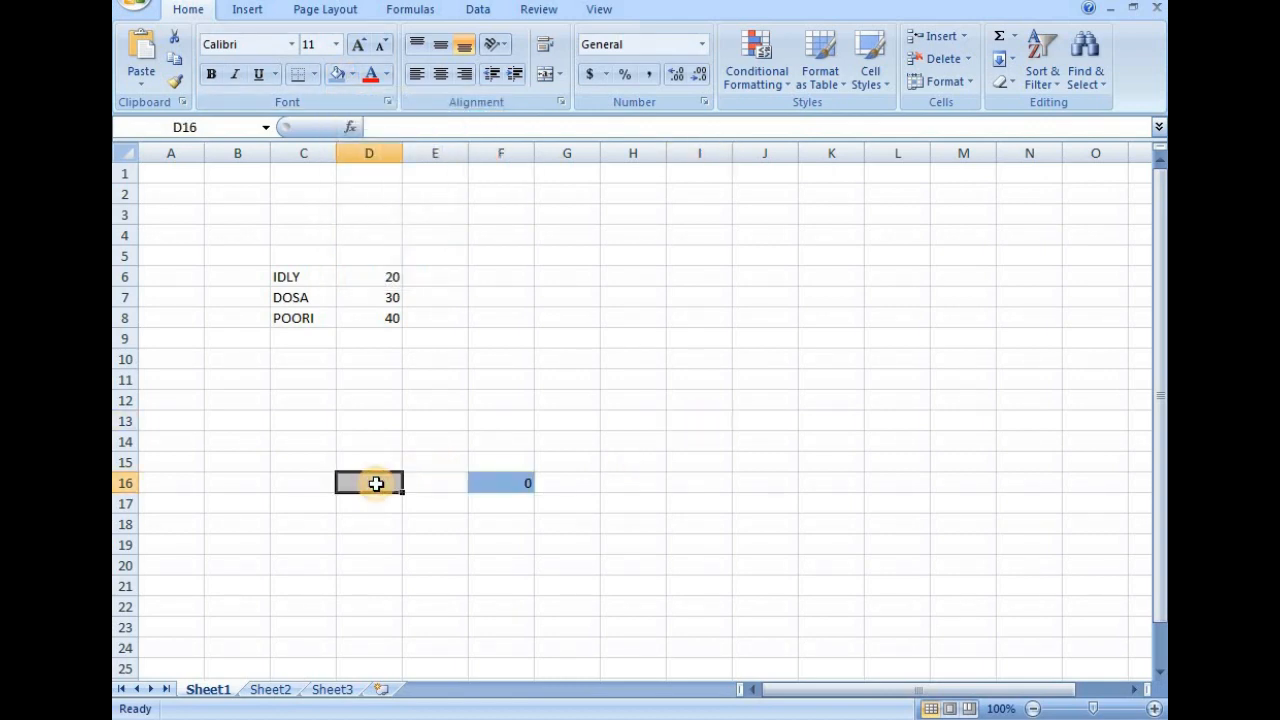
text(ID)
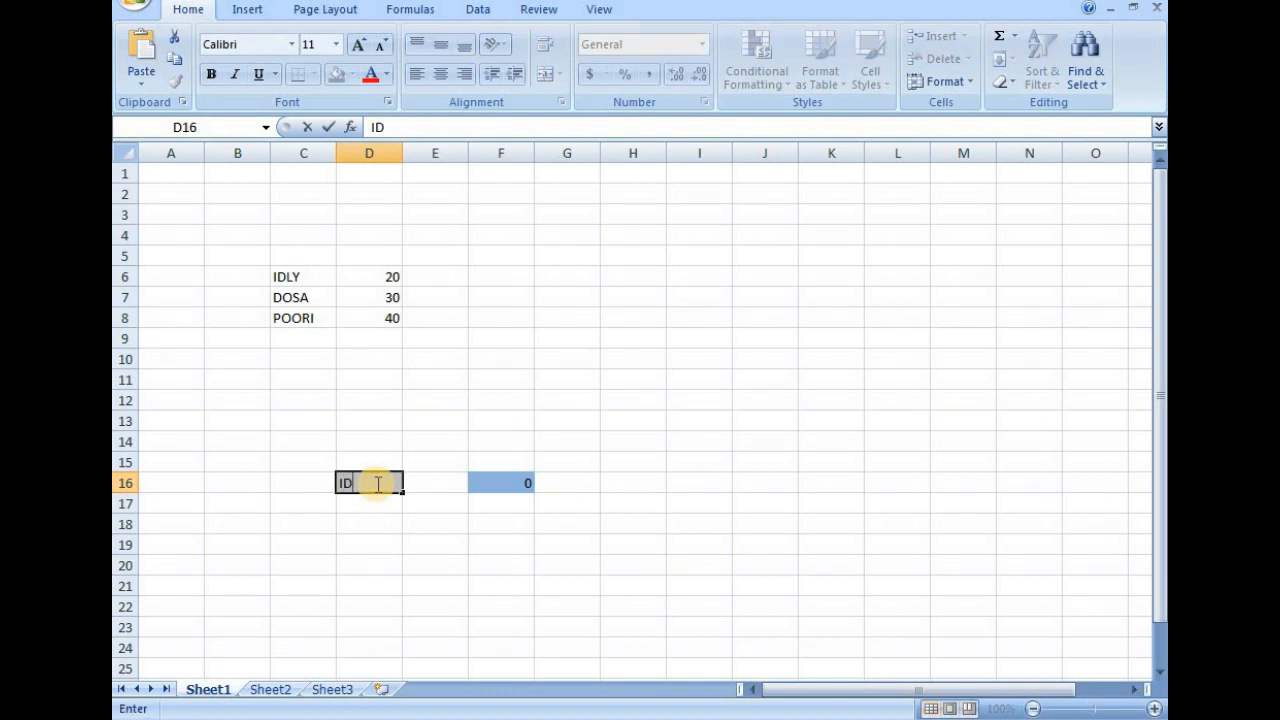
text(LY)
key(Return)
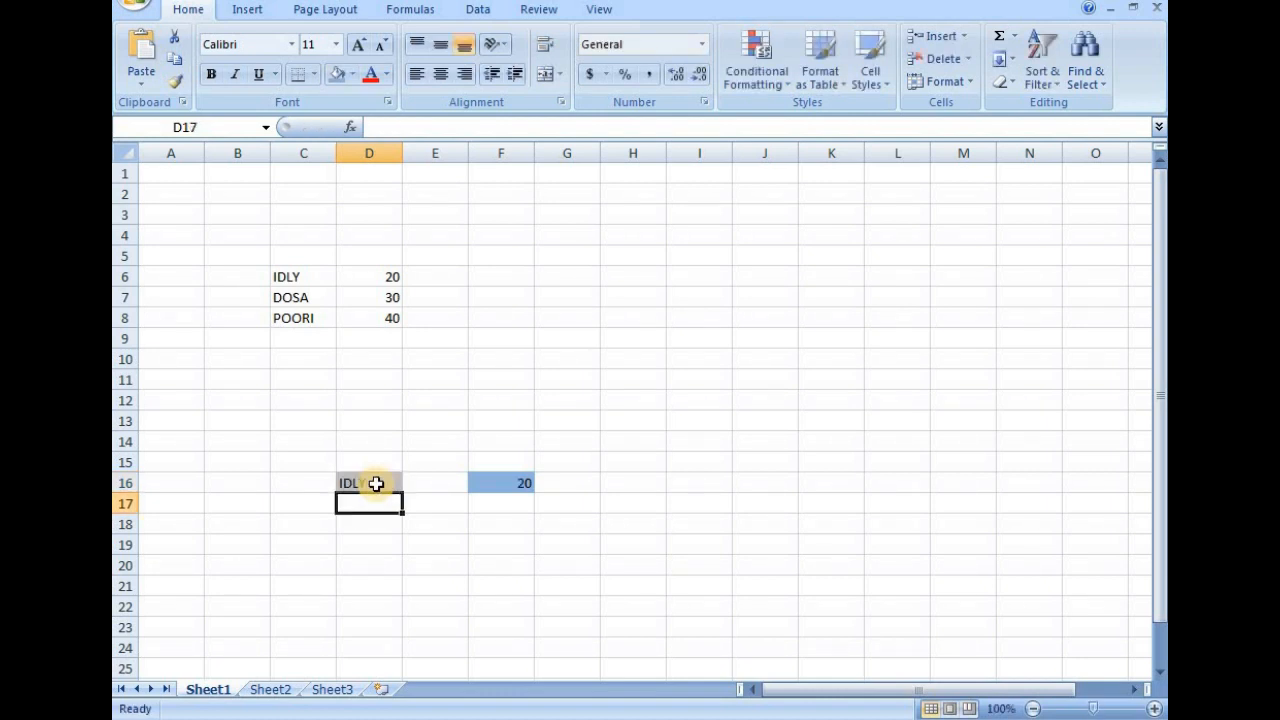
click(498, 482)
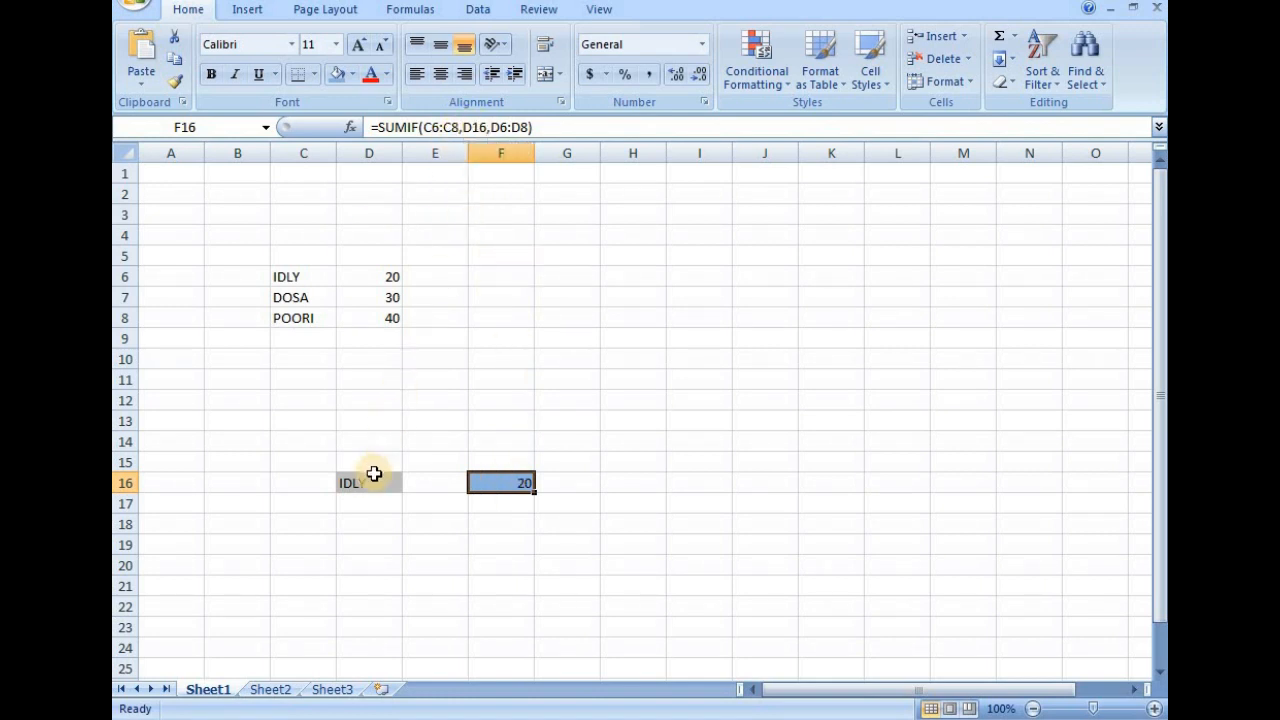
click(466, 127)
double_click(474, 127)
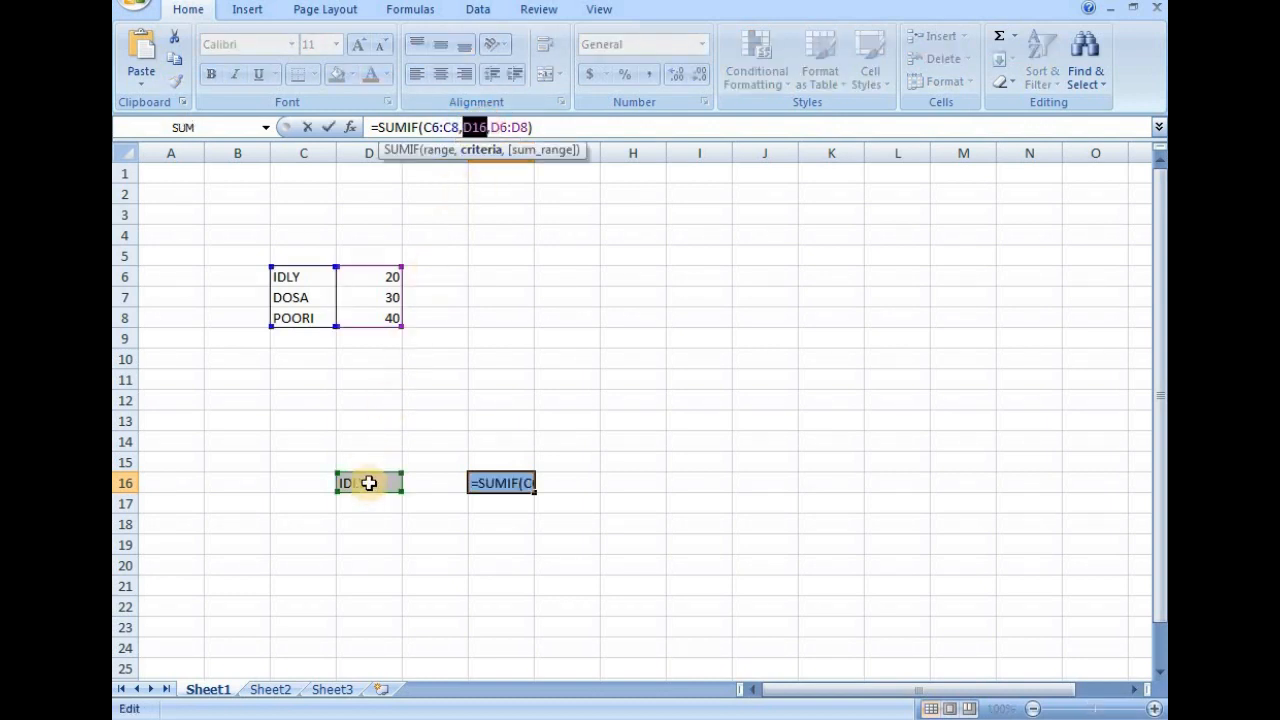
key(Return)
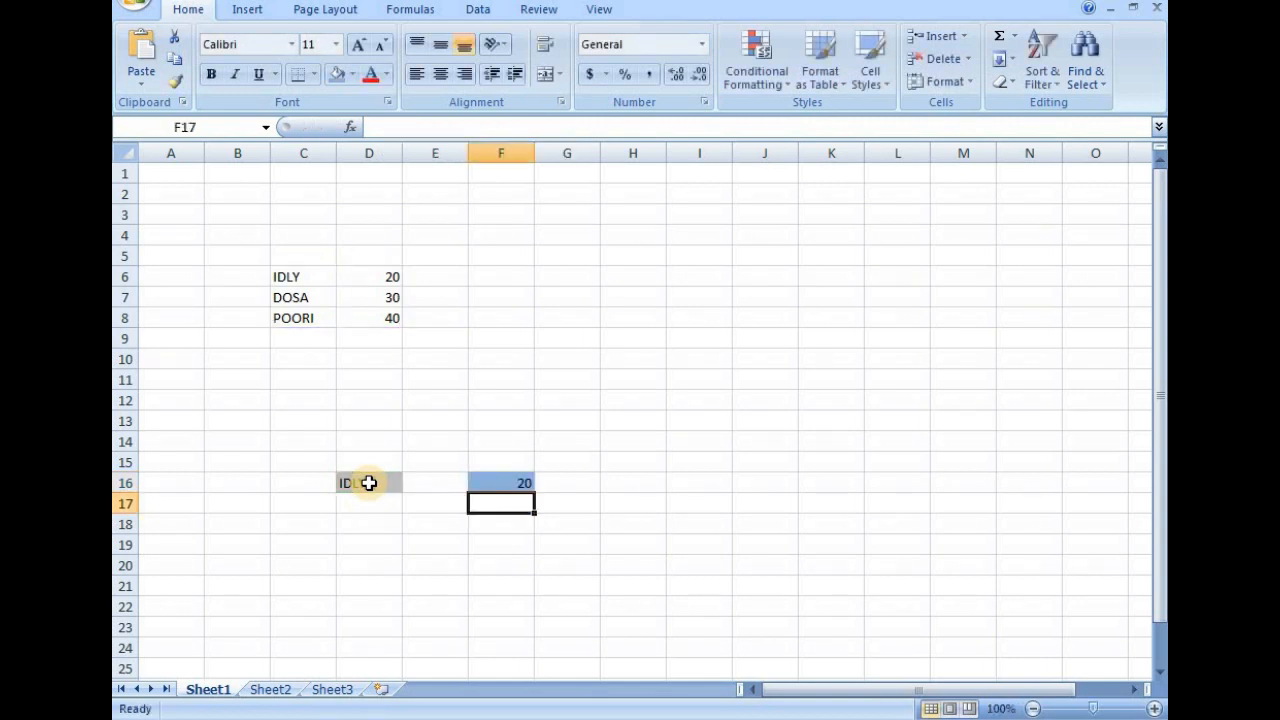
- Change the criterion in cell D16 to POORI
click(369, 483)
key(BackSpace)
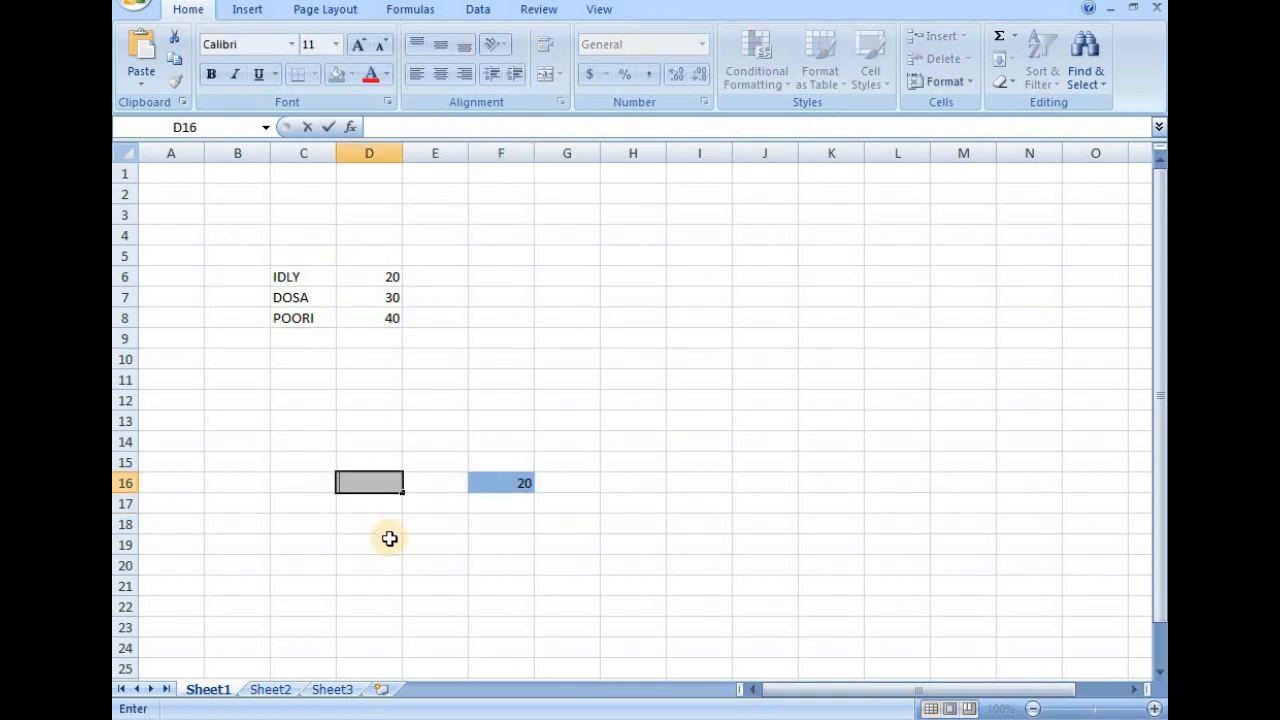
text(POORI)
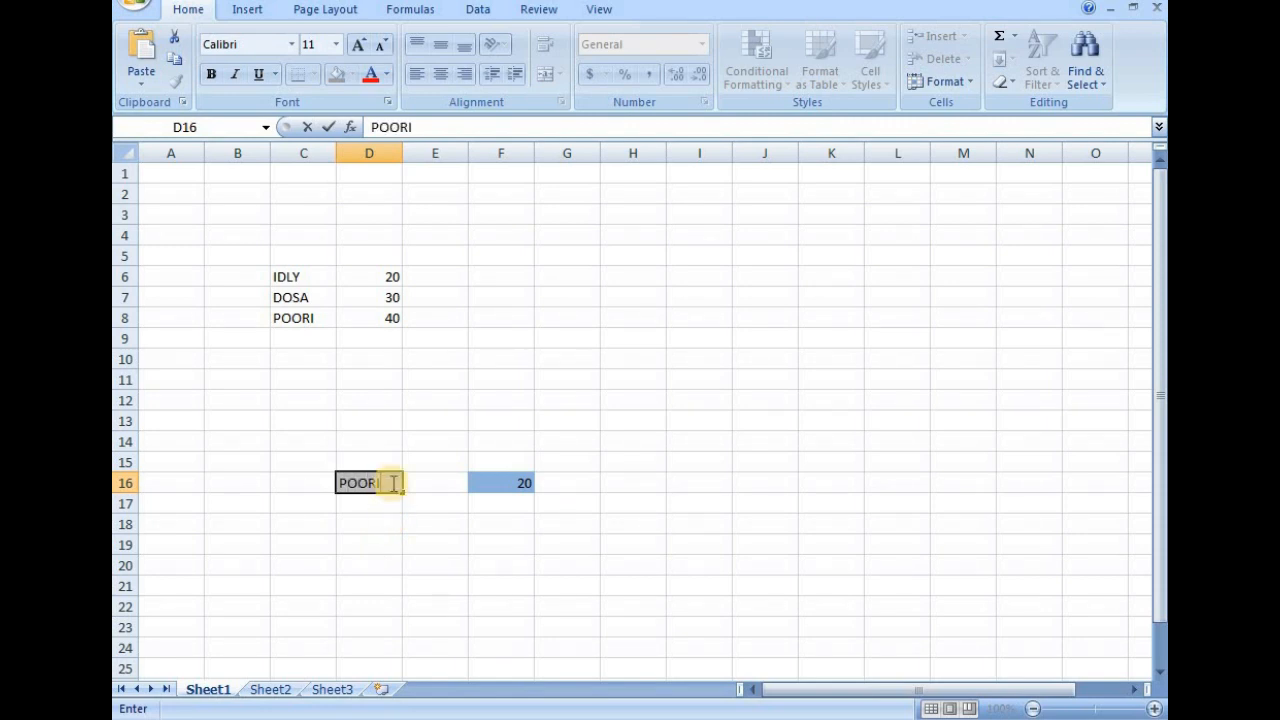
key(Return)
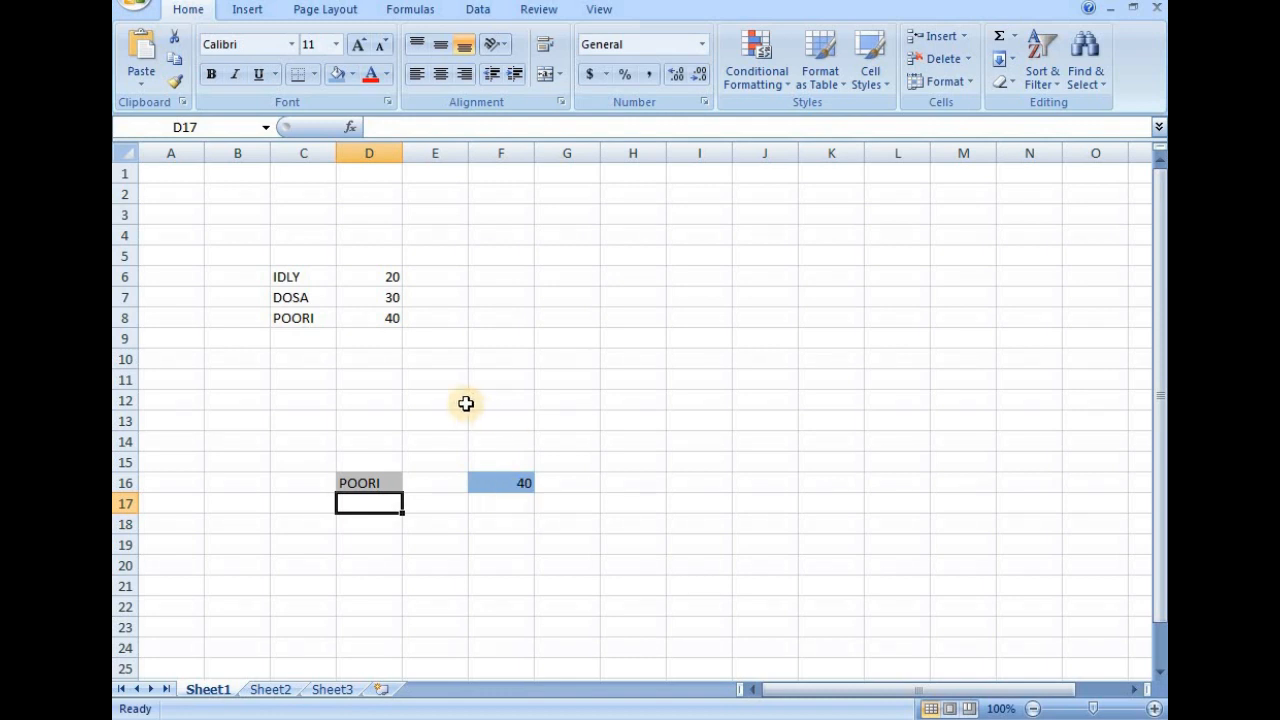
- Inspect the SUMIF formula in F16 and its criterion in D16, and enter a quantity of 2 in E16
click(526, 477)
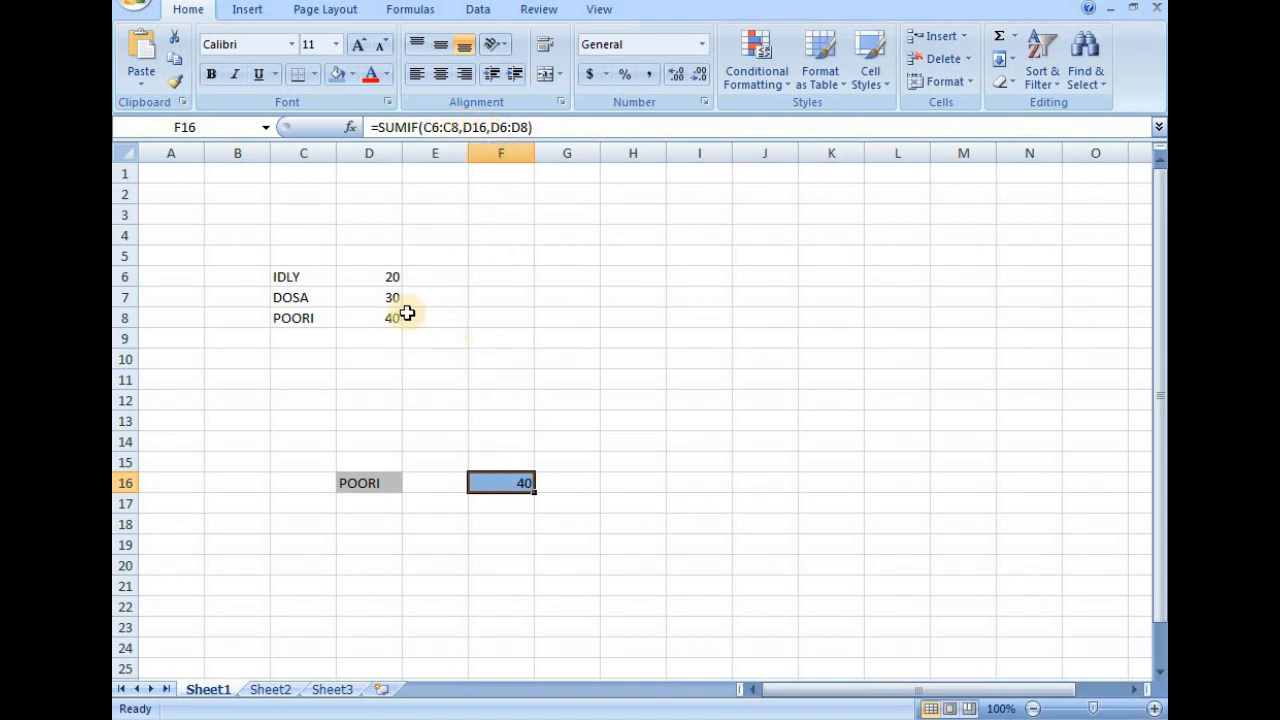
click(359, 485)
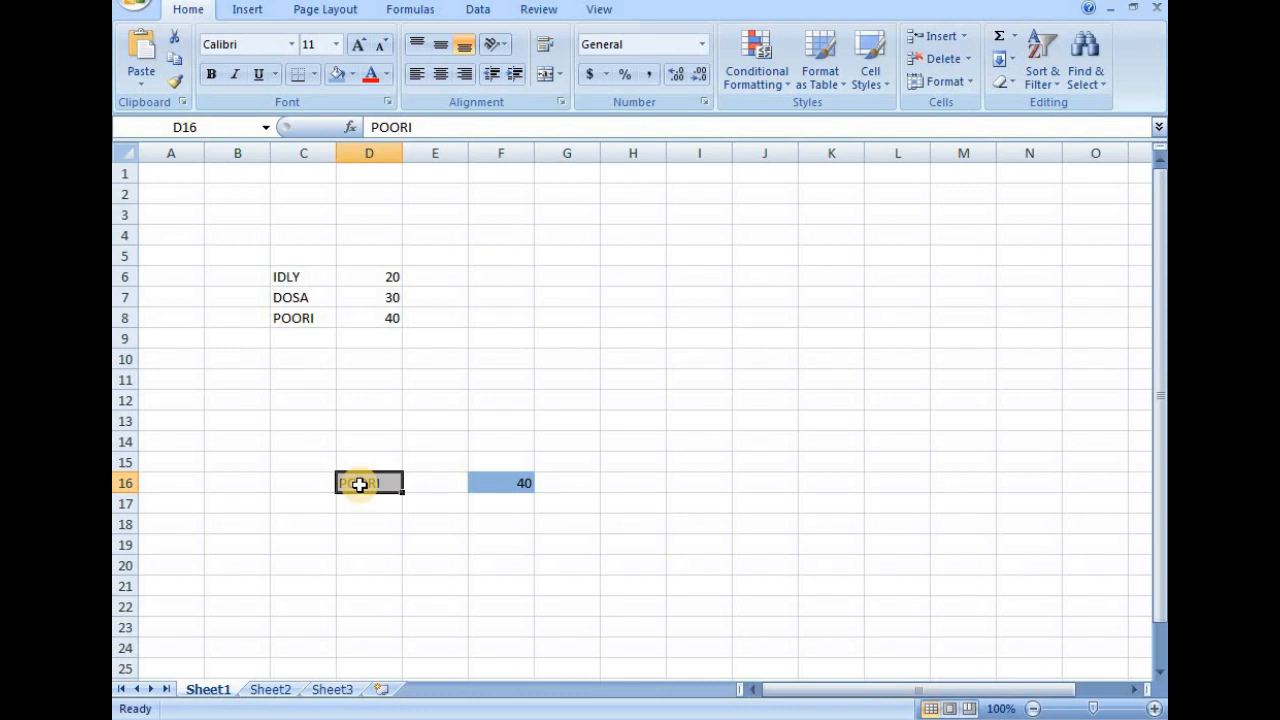
click(436, 484)
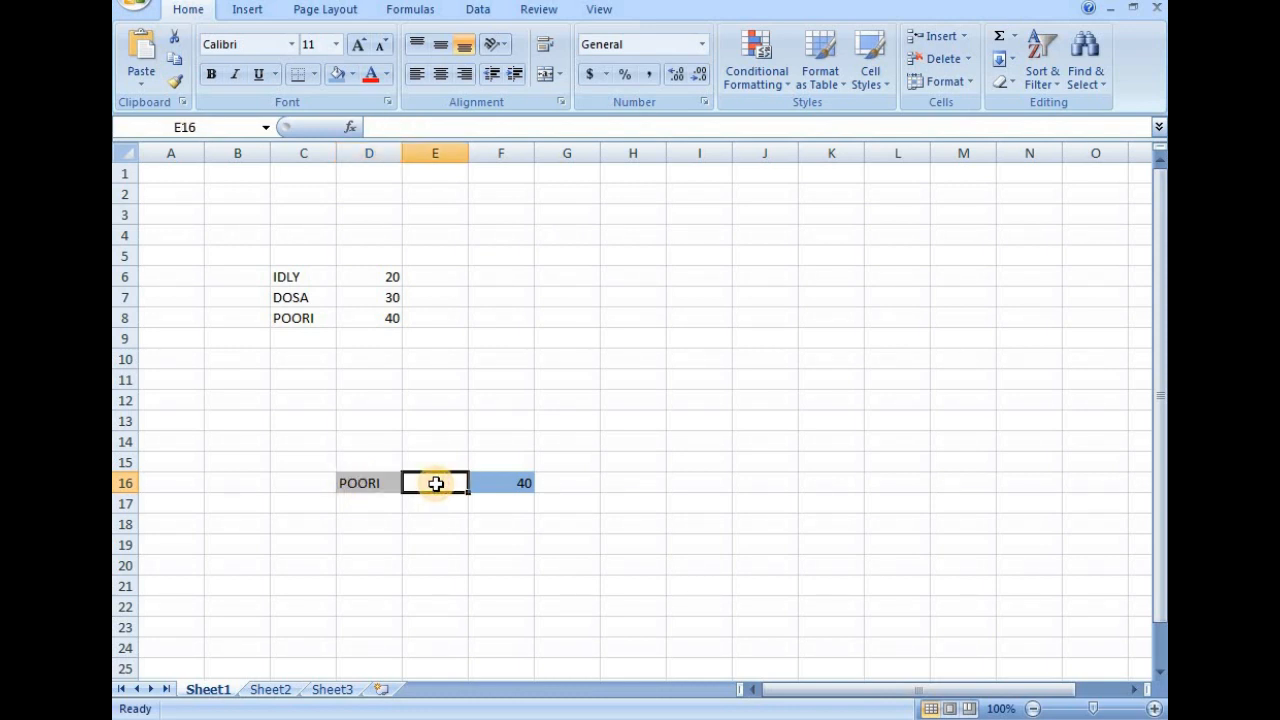
text(2)
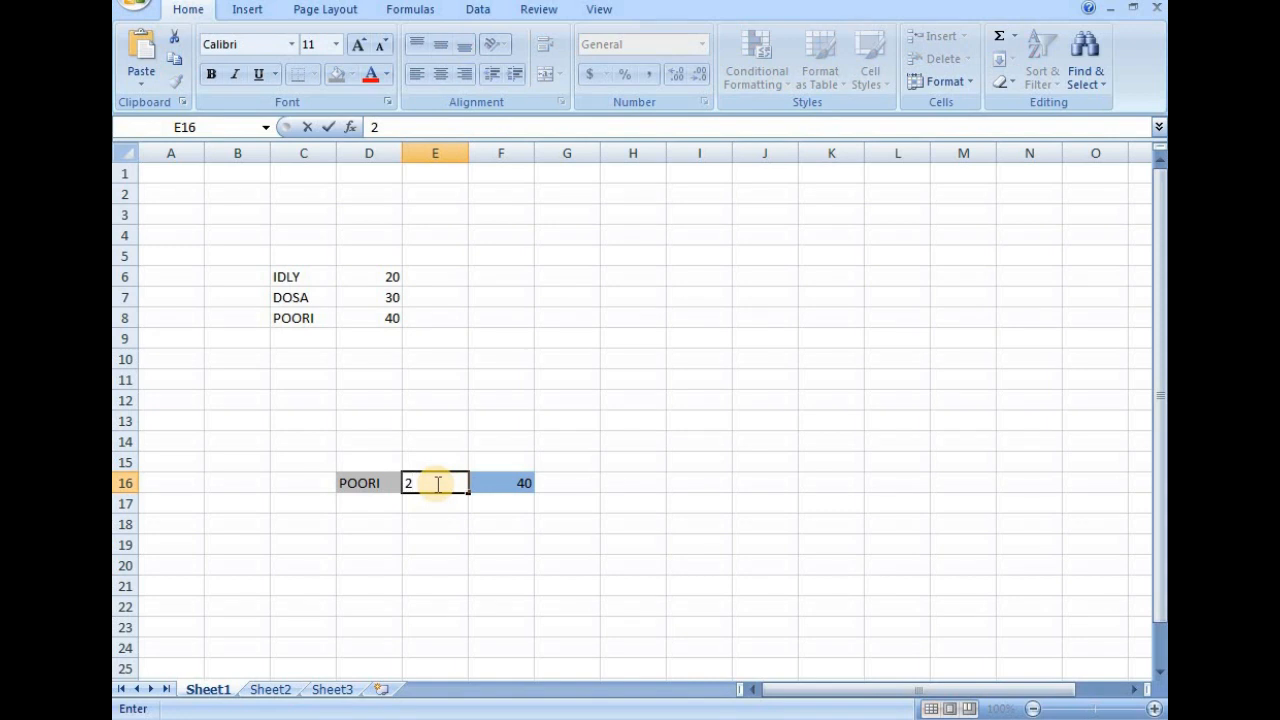
key(Return)
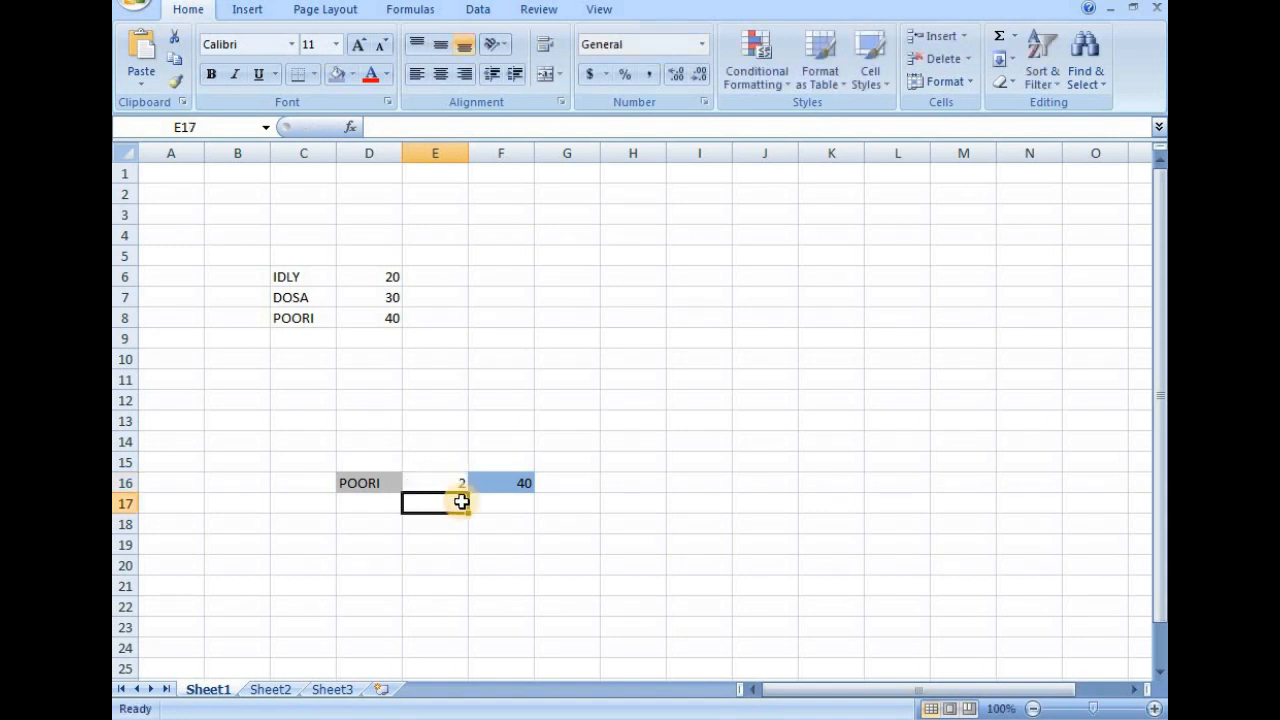
- Multiply the SUMIF formula in F16 by 2 so it reads =SUMIF(C6:C8,D16,D6:D8)*2
click(500, 485)
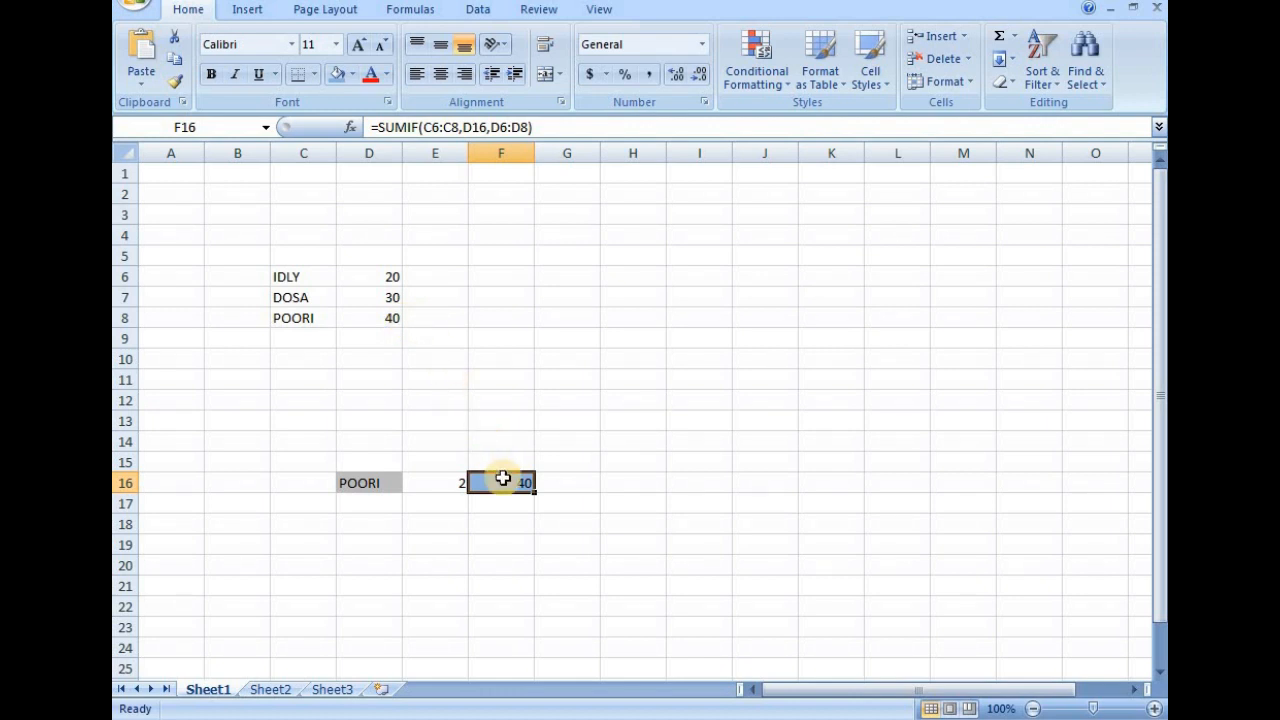
click(437, 482)
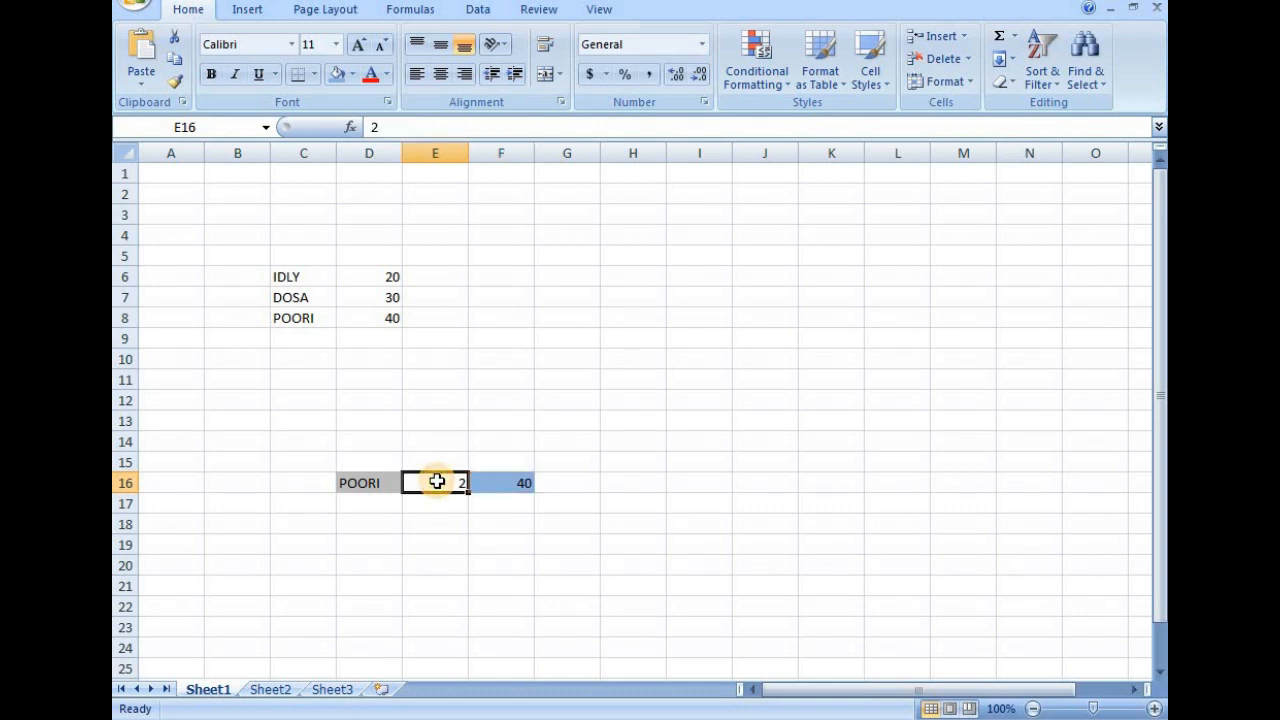
click(503, 481)
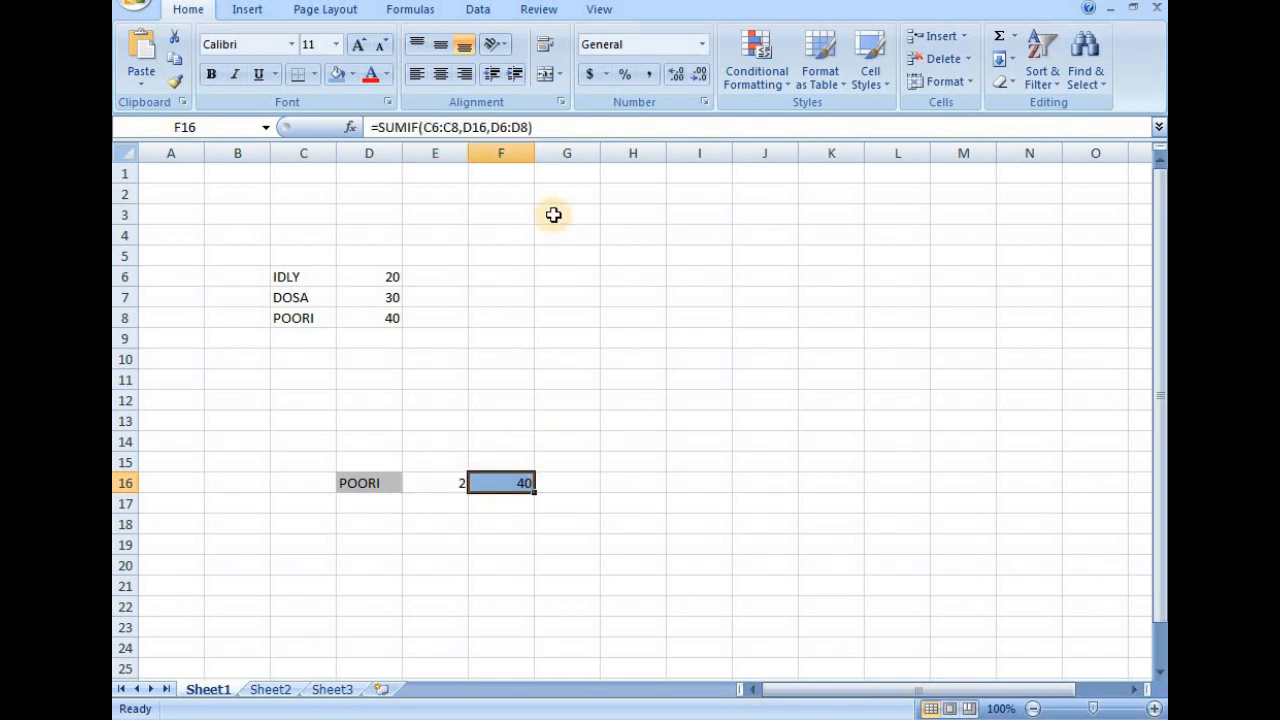
click(545, 126)
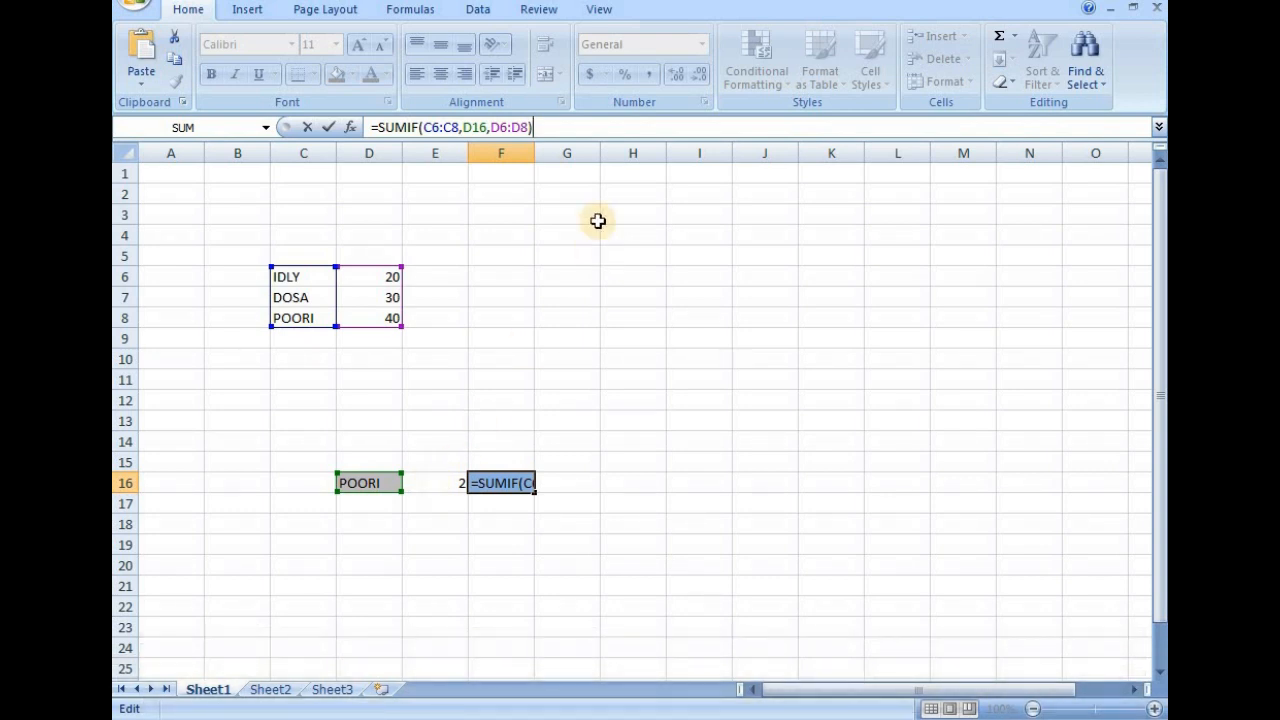
click(545, 125)
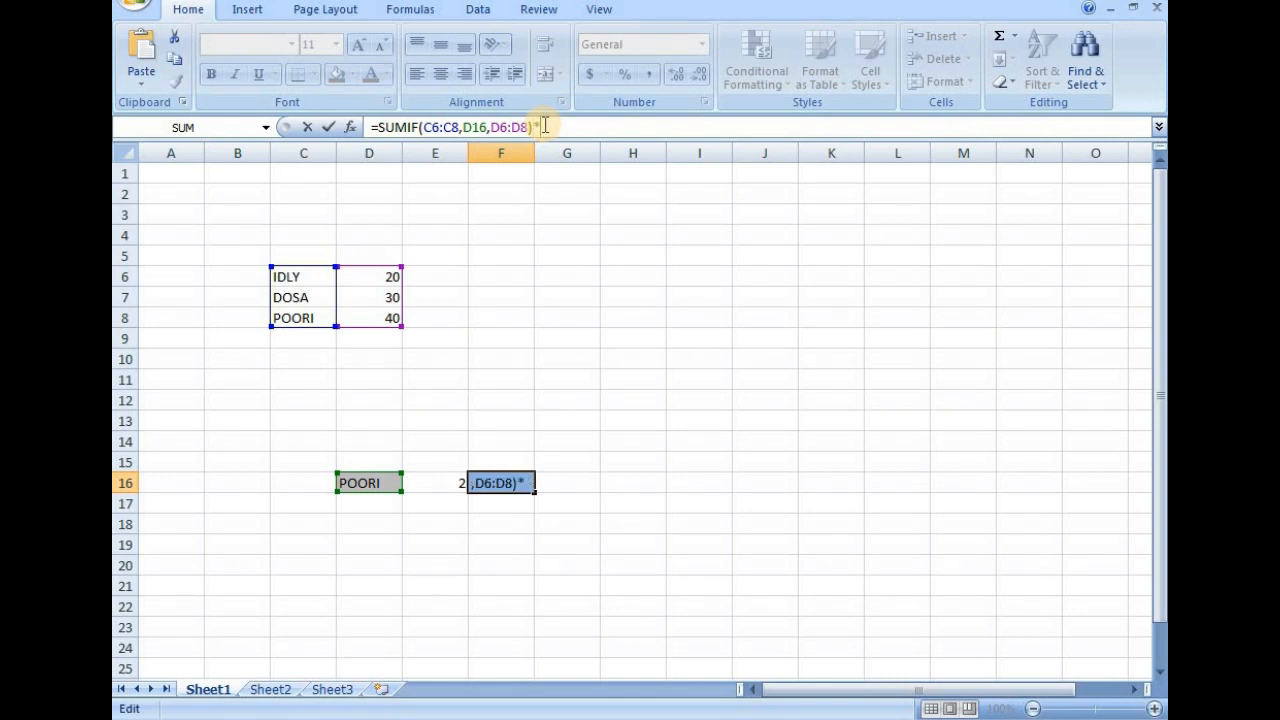
text(*2)
key(Return)
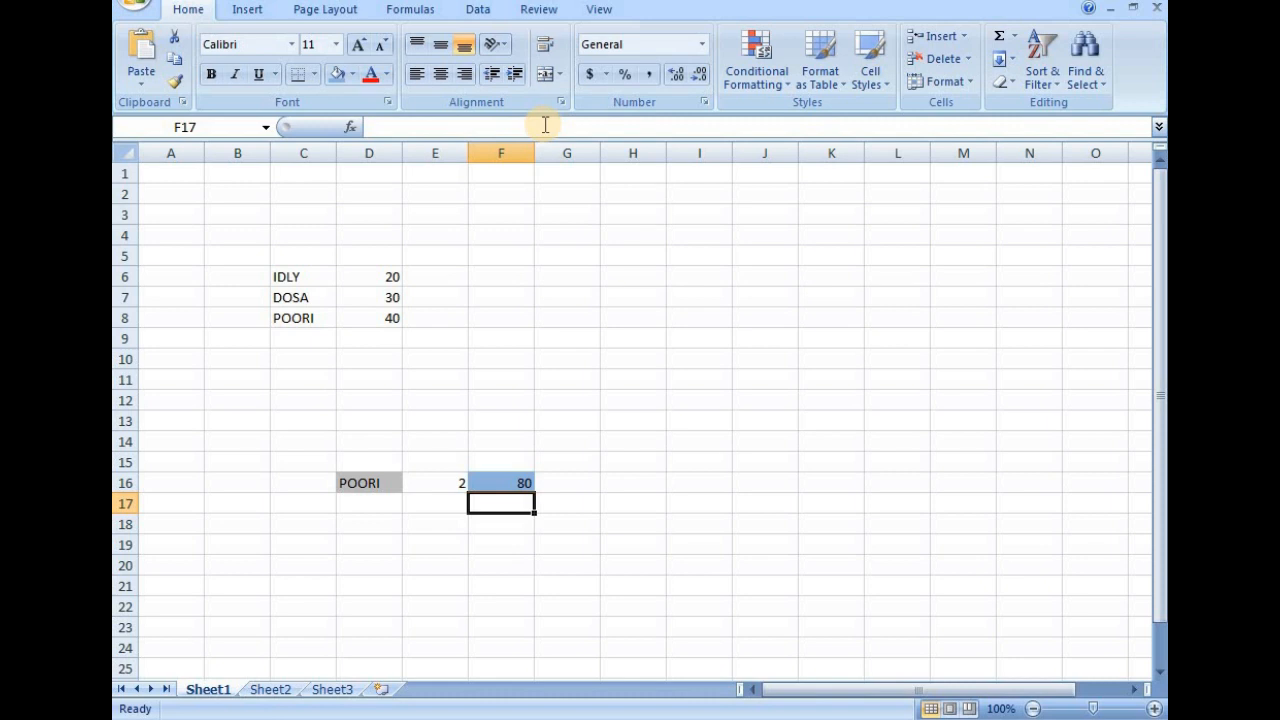
click(504, 484)
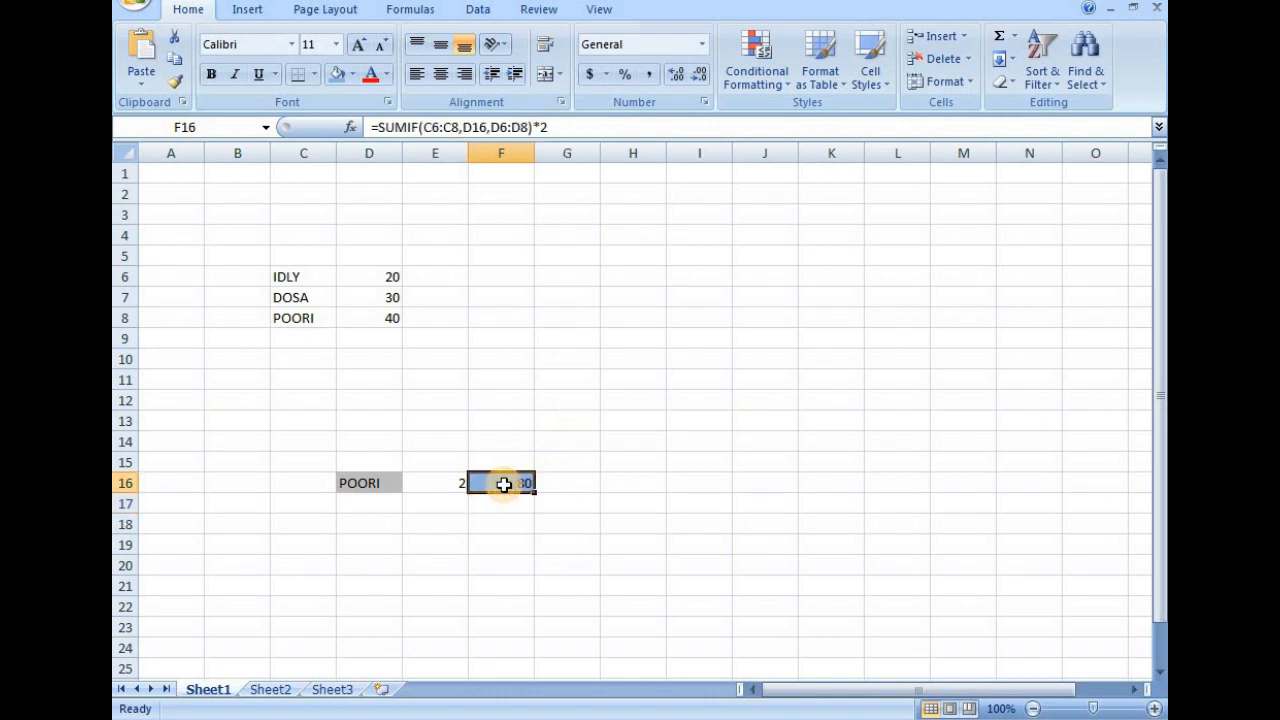
- Change the food item in D16 to IDLY and the quantity in E16 to 3
click(368, 485)
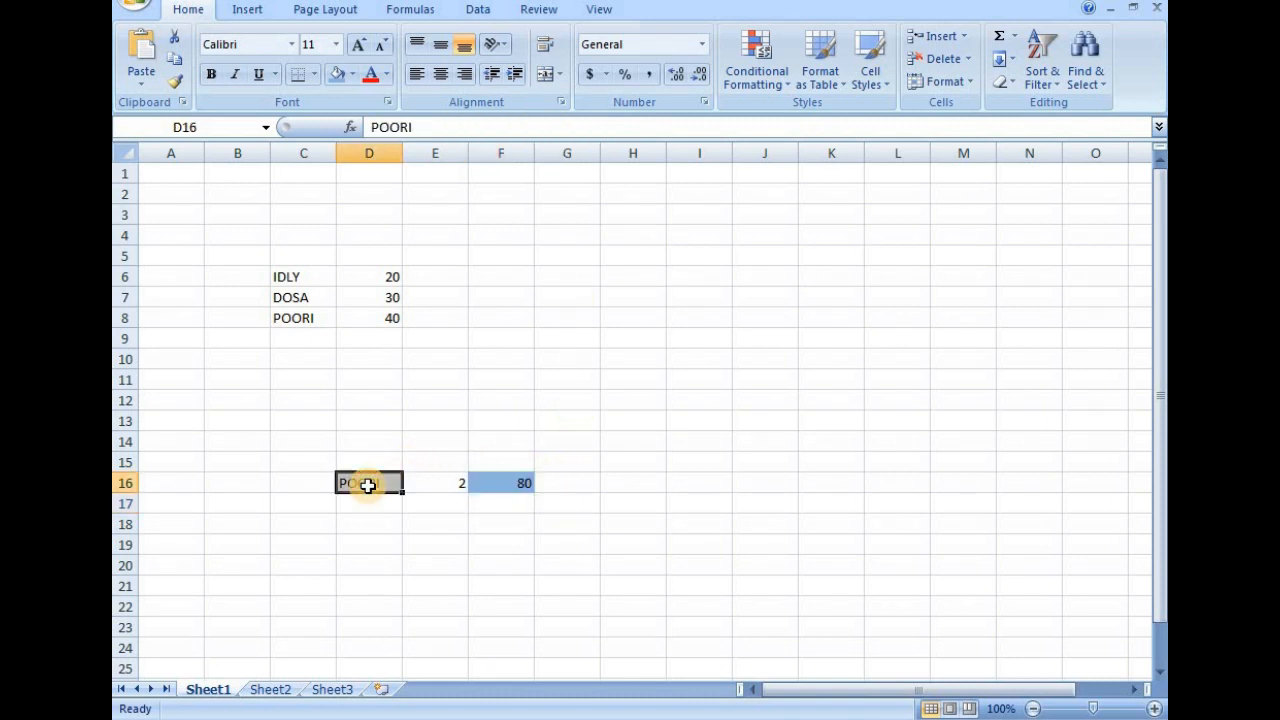
text(IDL)
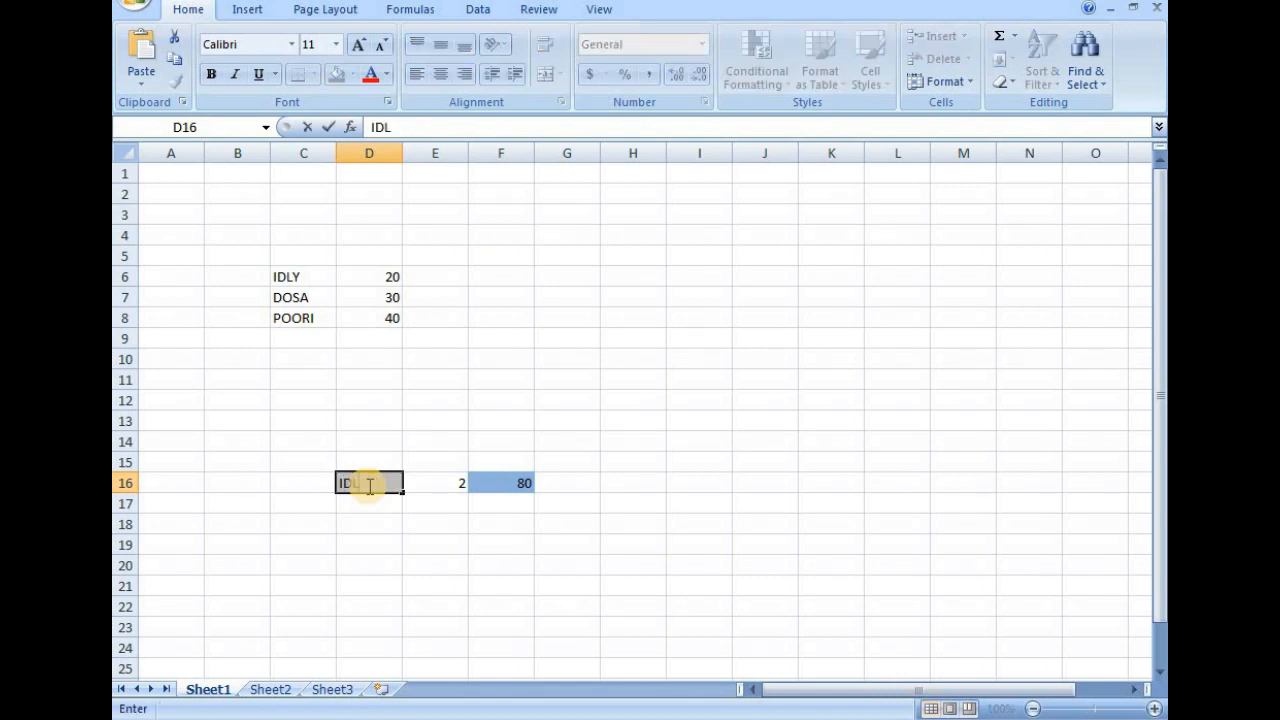
text(Y)
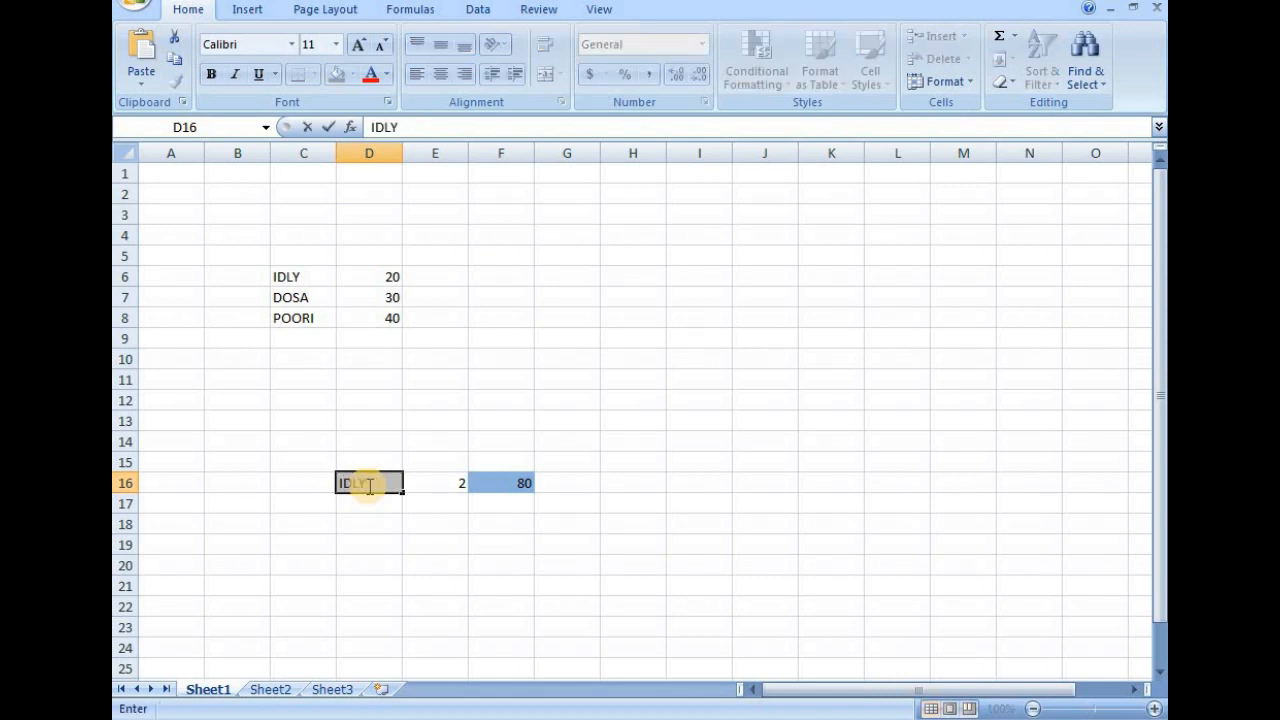
click(452, 482)
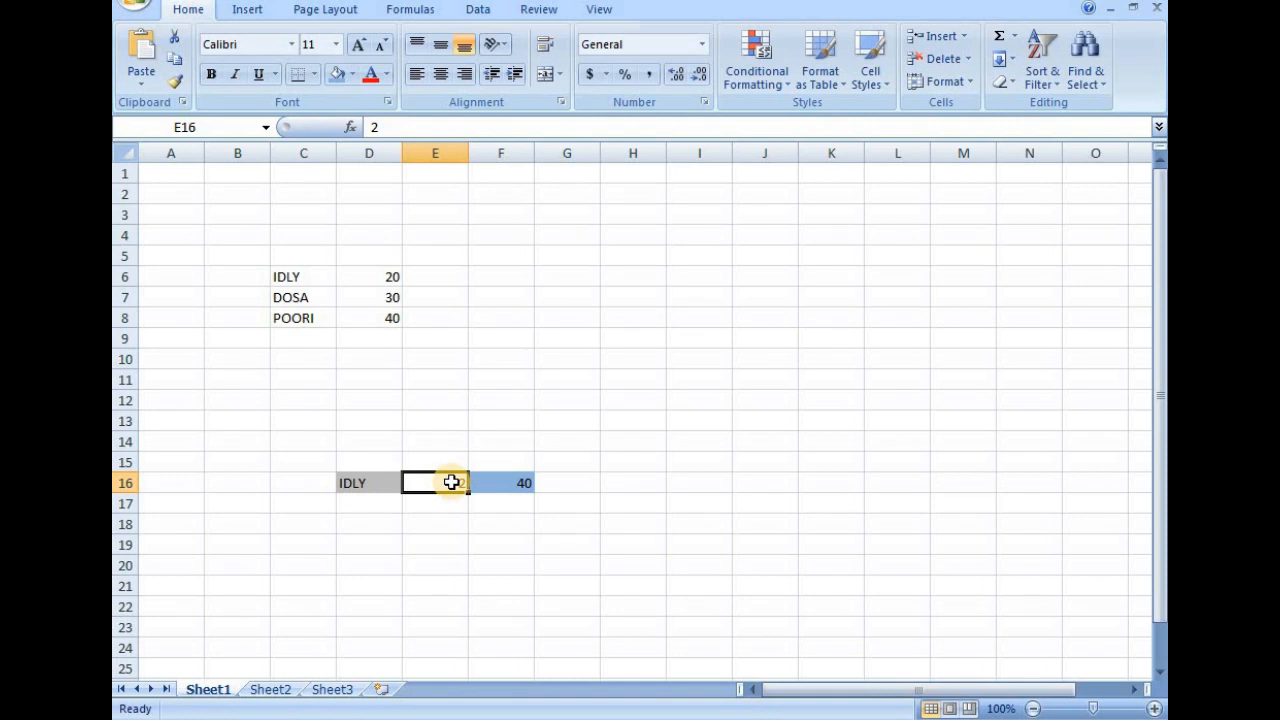
text(3)
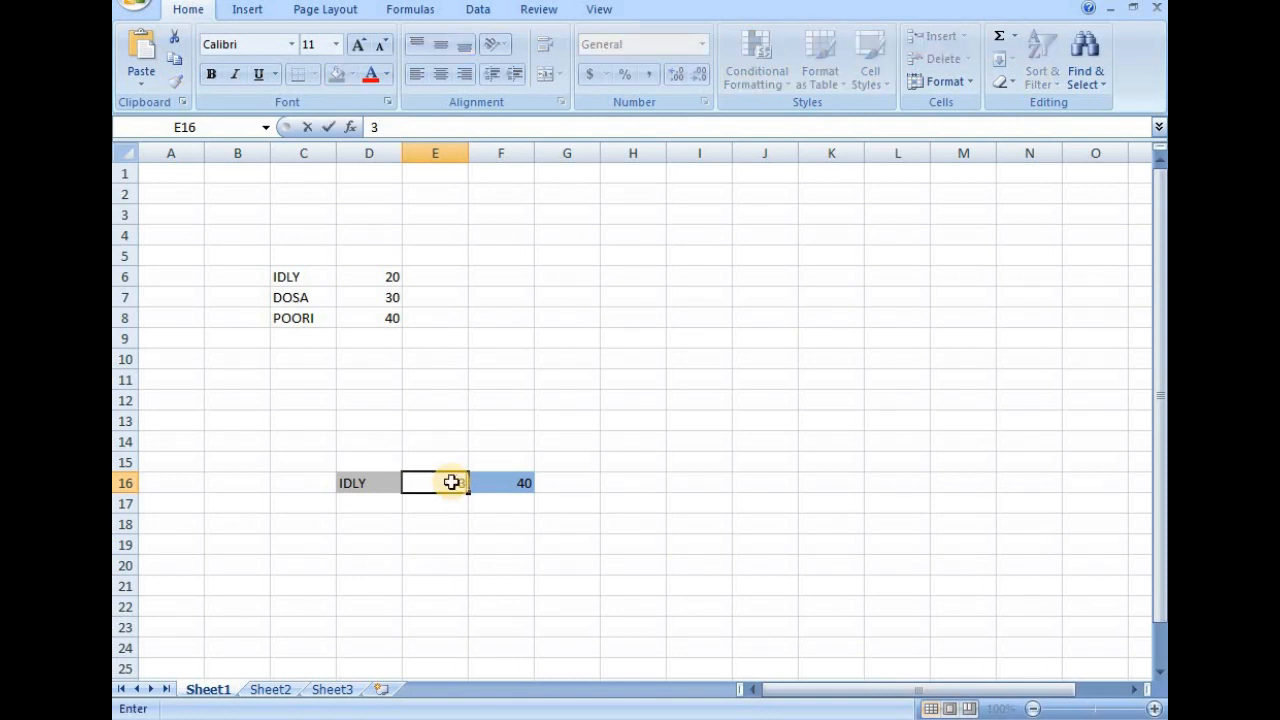
key(Return)
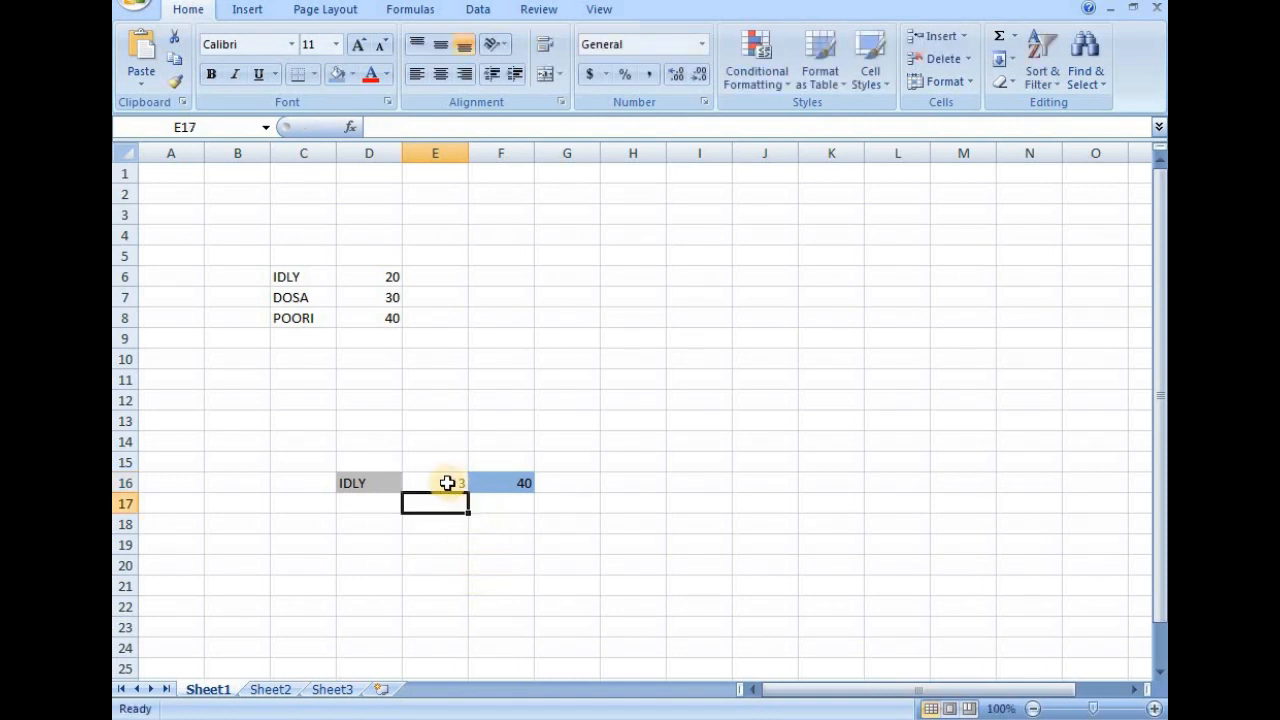
- Replace the fixed multiplier 2 in F16's SUMIF formula with a reference to E16, and review cells D16 to F16
click(529, 481)
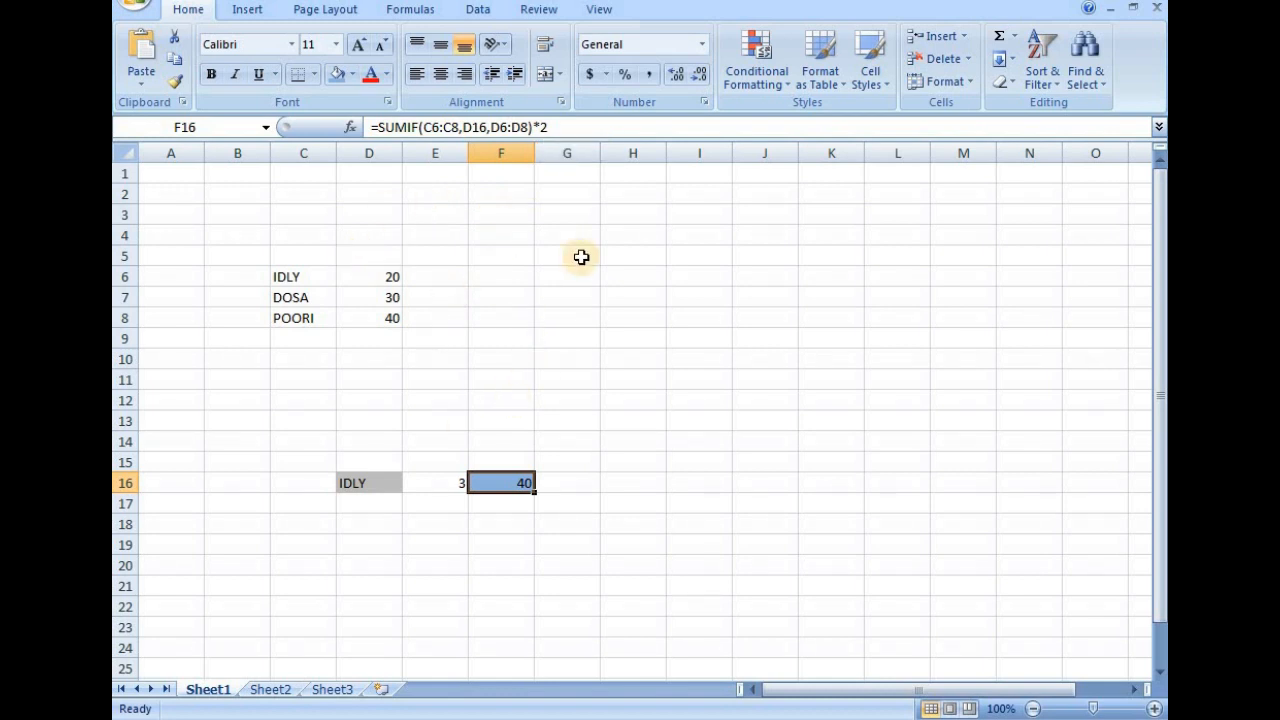
click(436, 483)
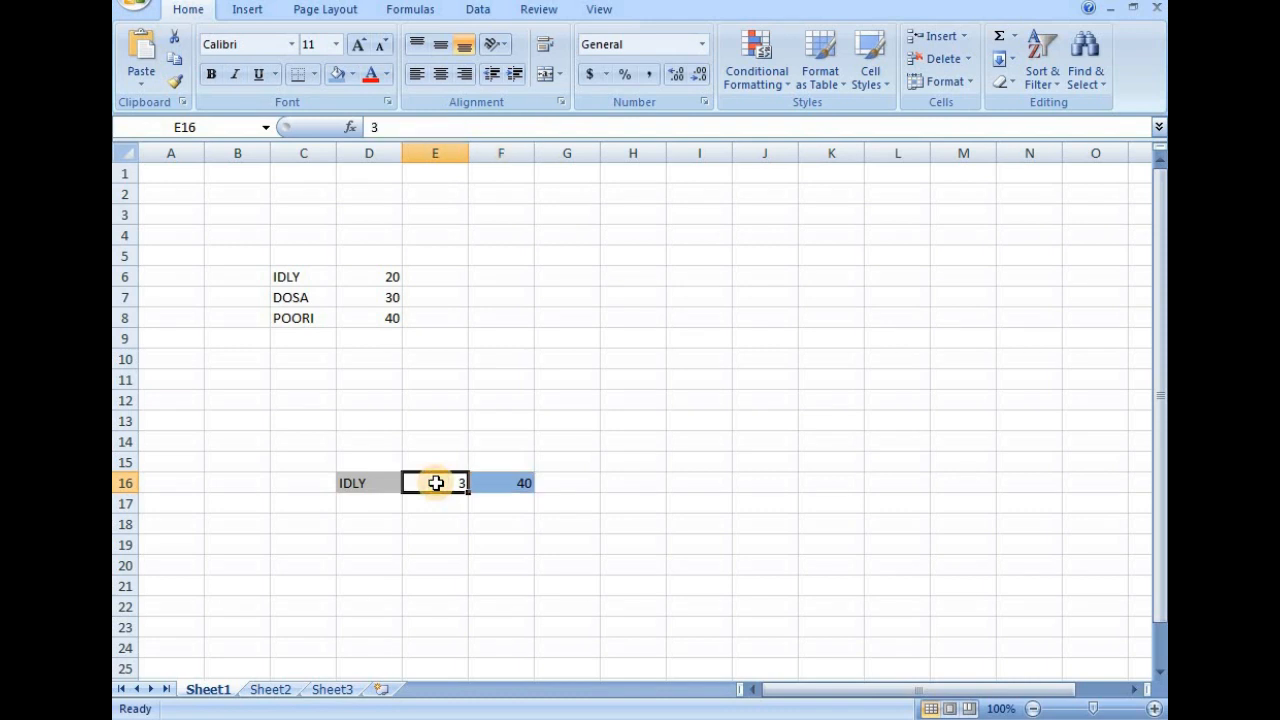
click(504, 483)
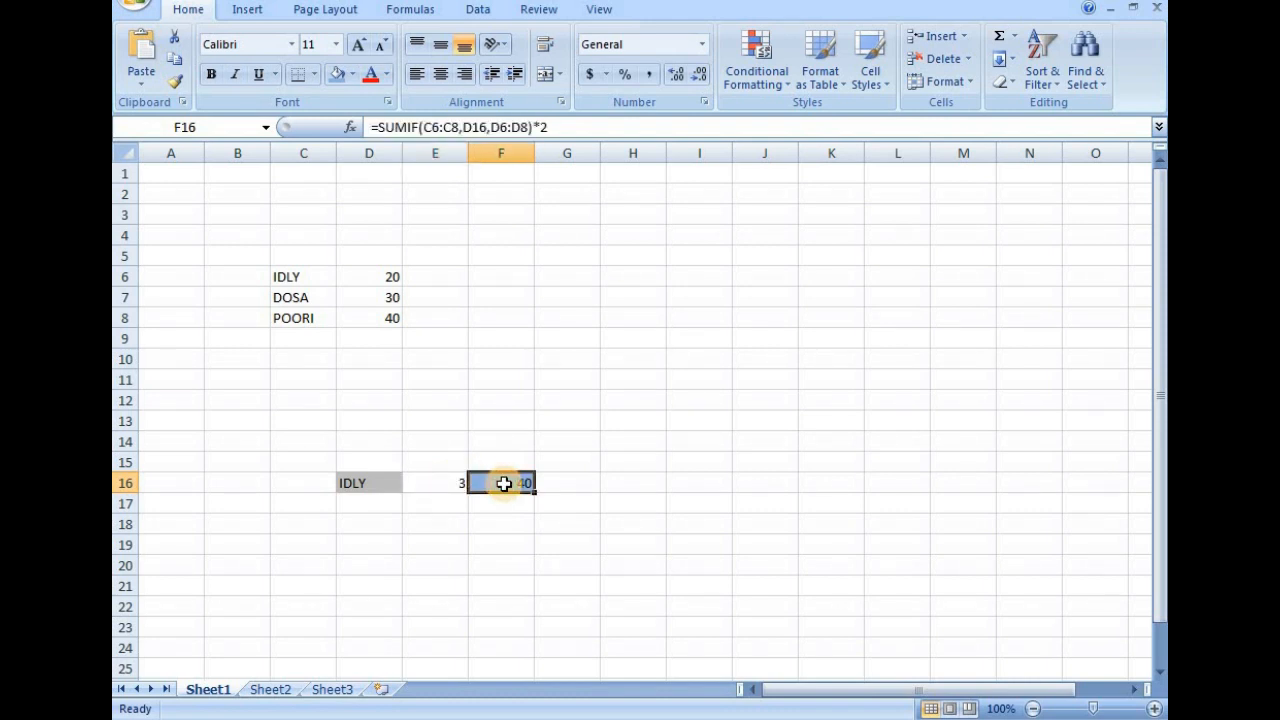
click(554, 127)
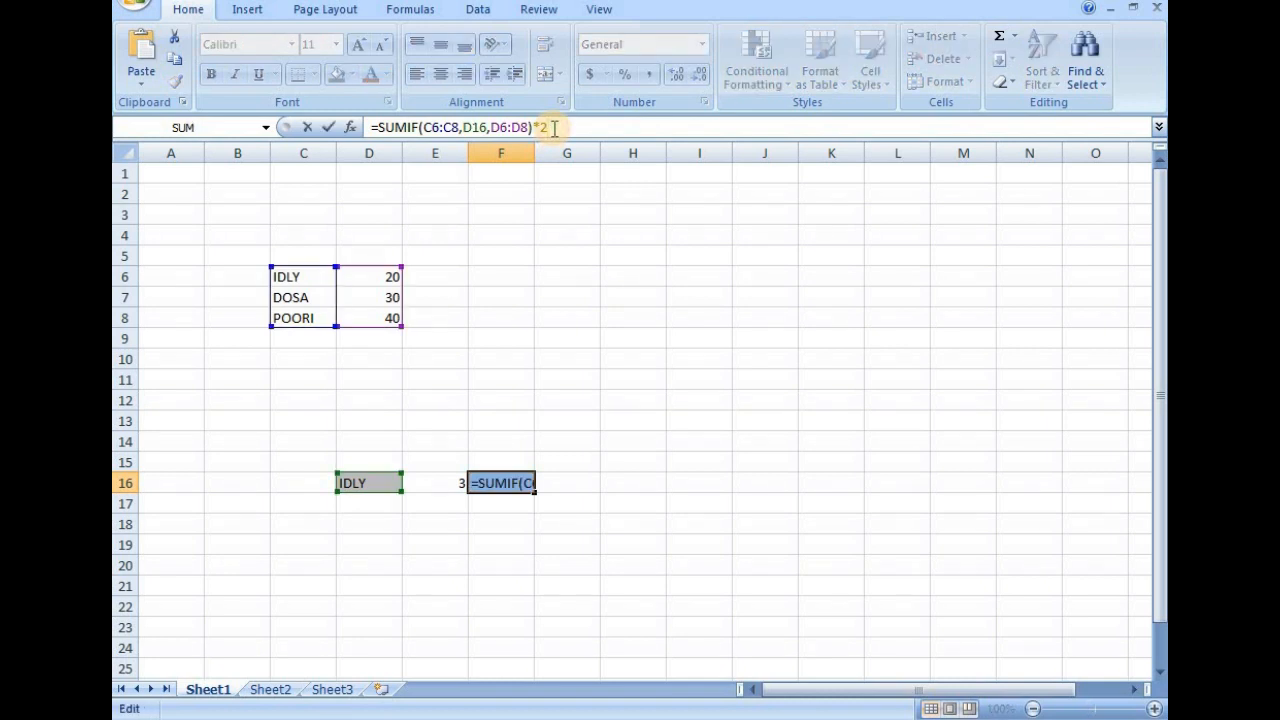
key(BackSpace)
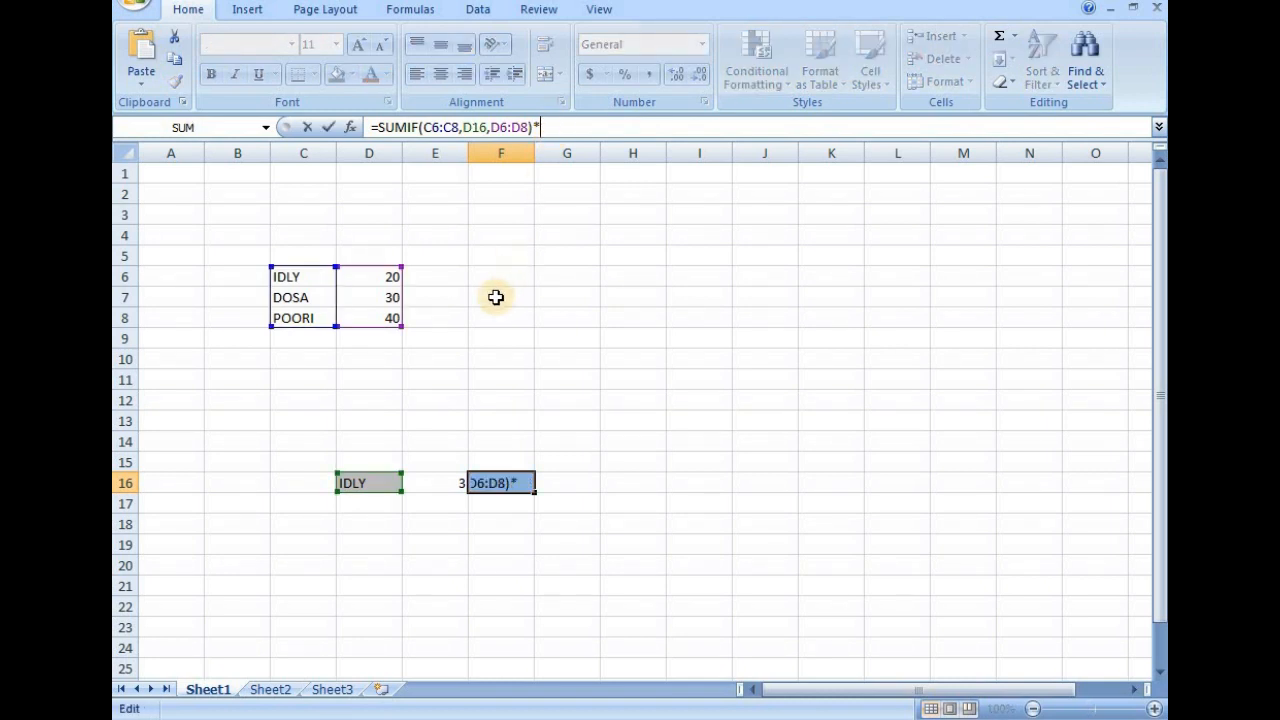
click(443, 482)
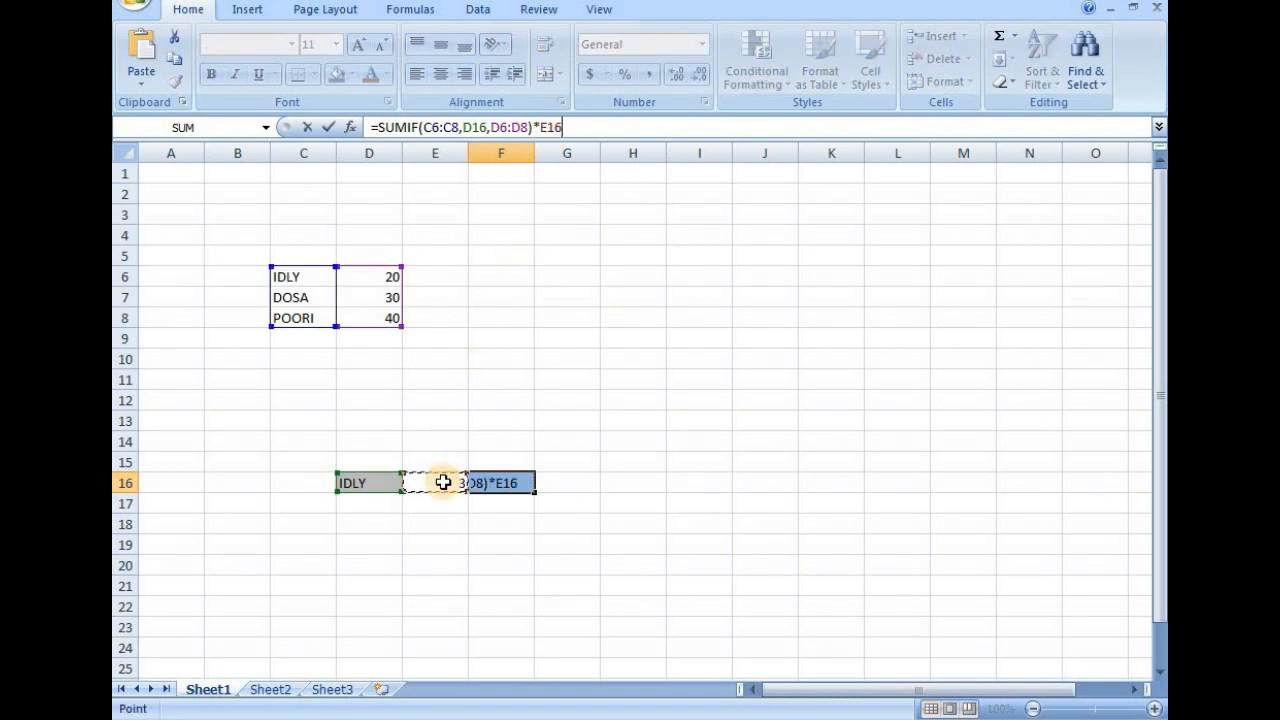
key(Return)
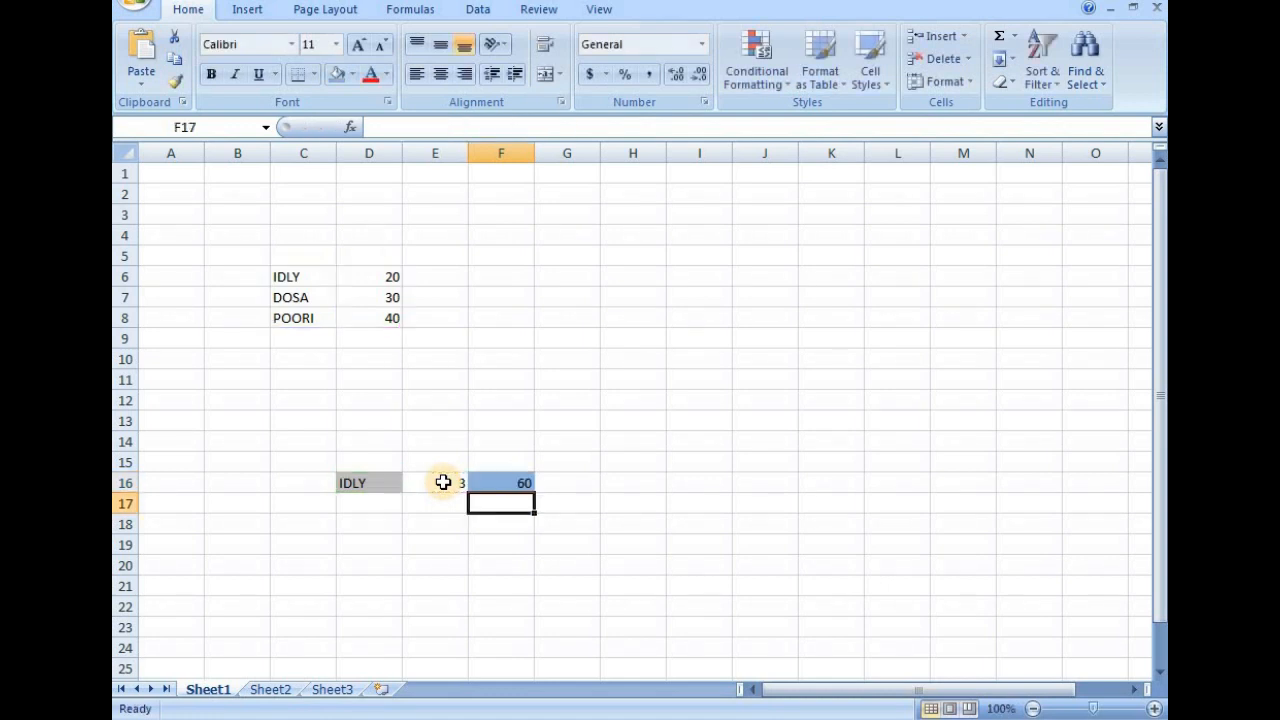
click(365, 487)
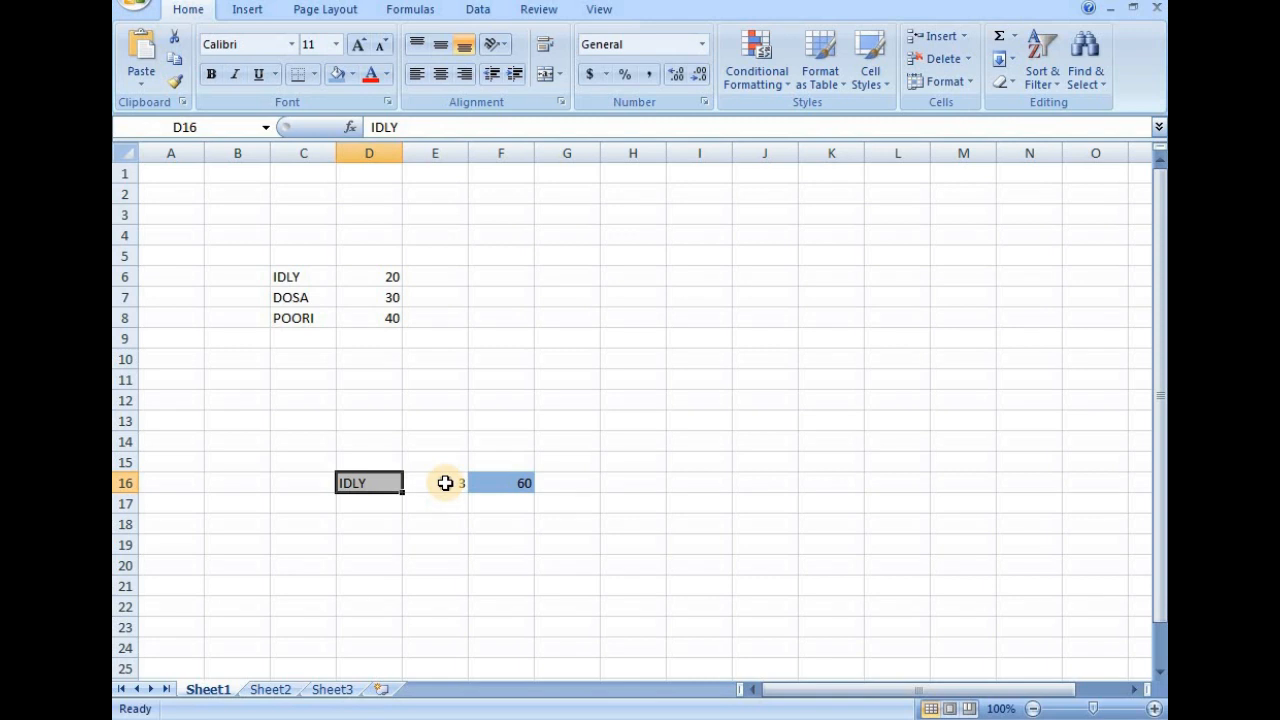
click(445, 483)
click(510, 483)
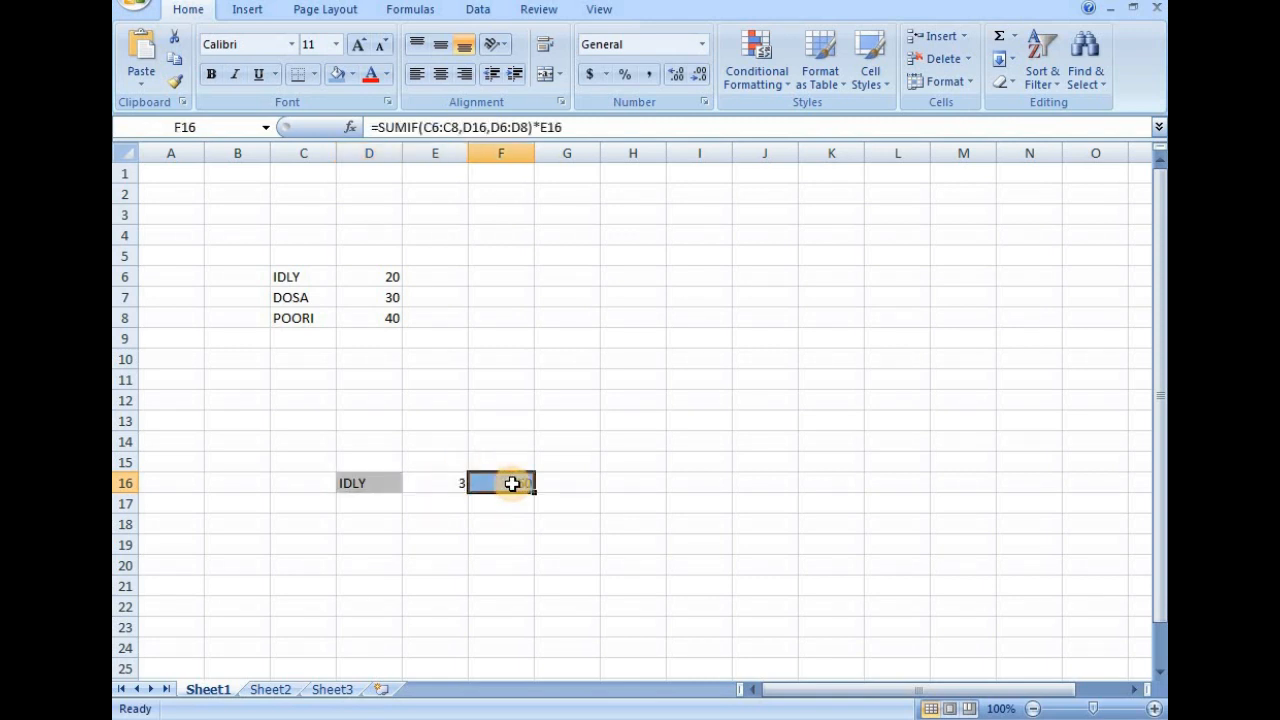
- Change the food item in D16 to DOSA and the quantity in E16 to 10, and review the formula in F16
click(372, 483)
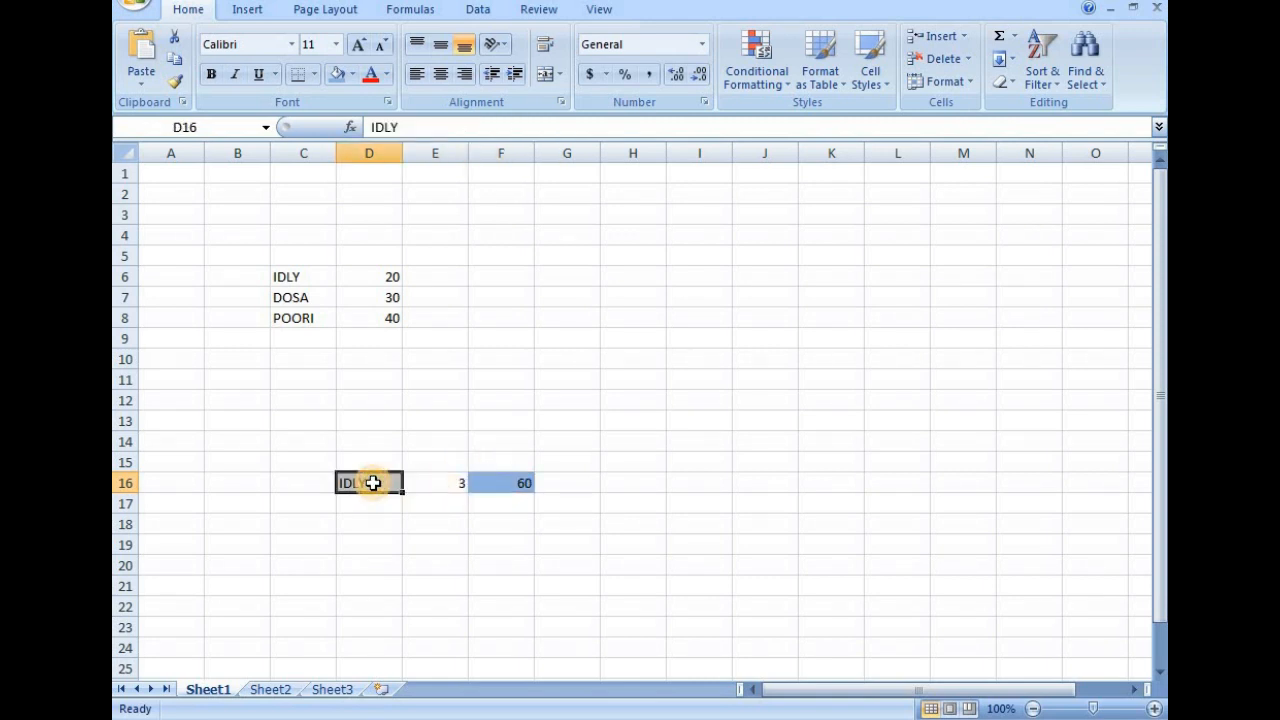
text(DOSA)
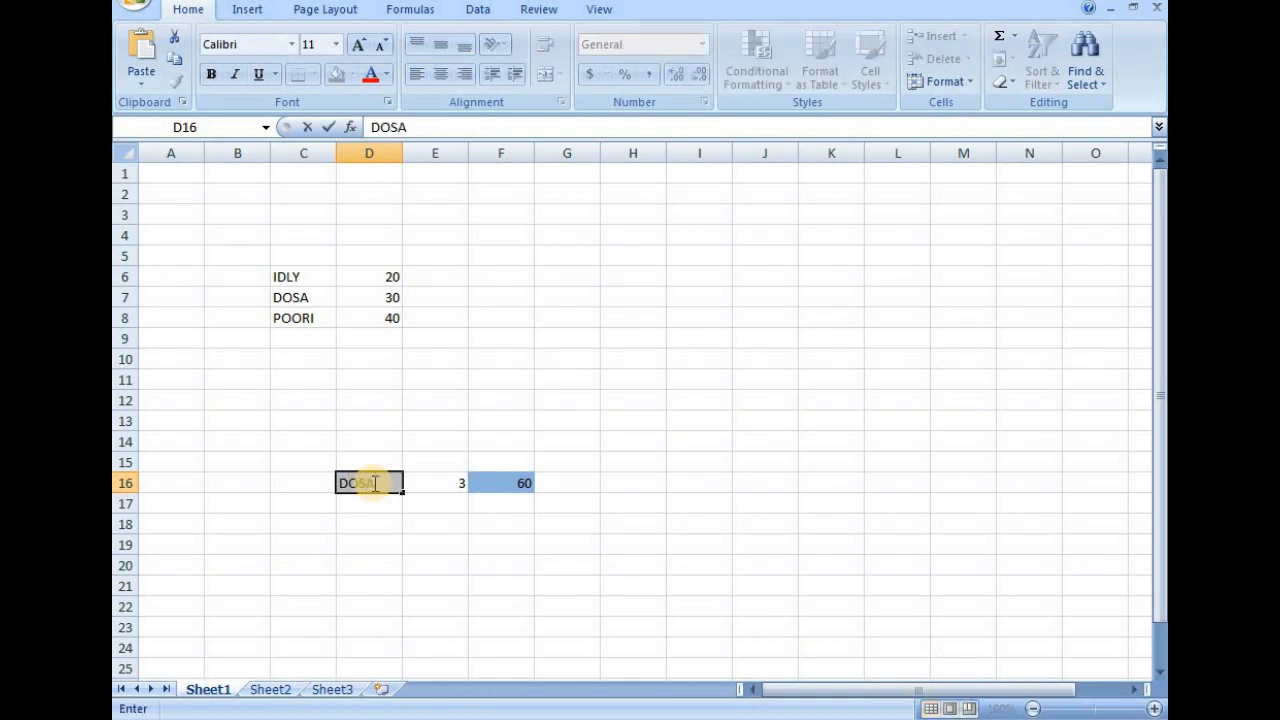
key(Tab)
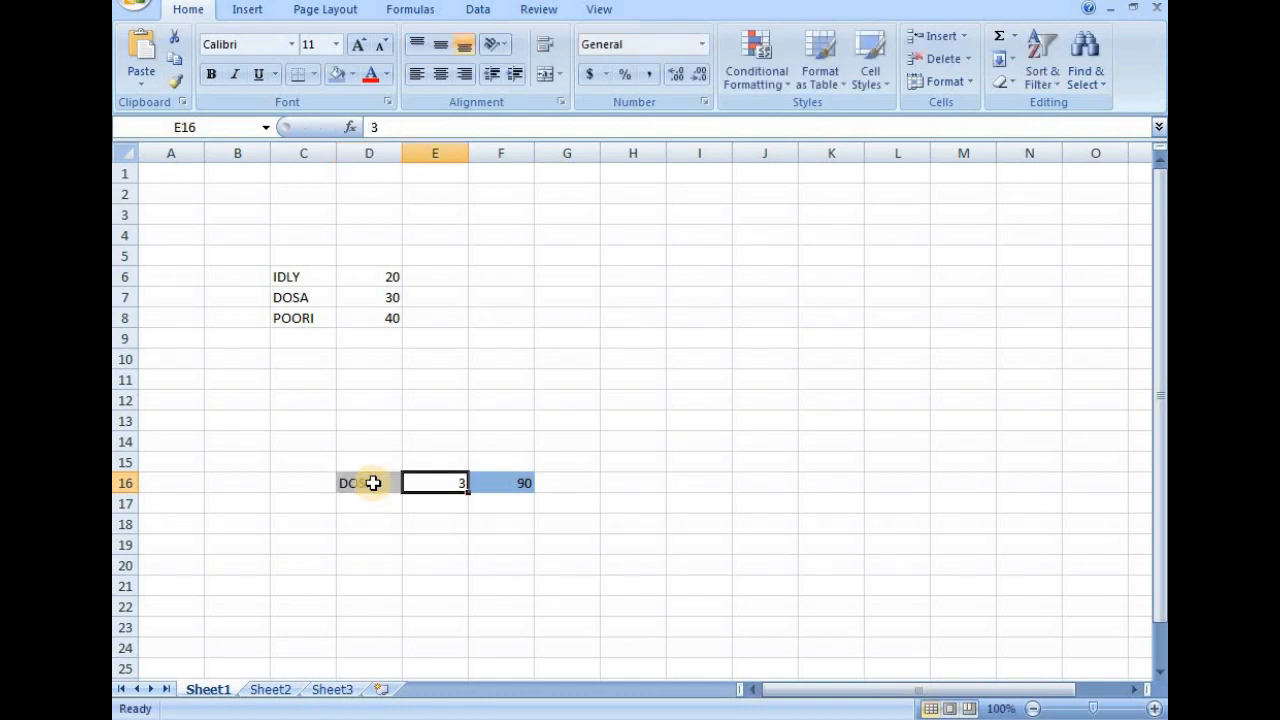
text(10)
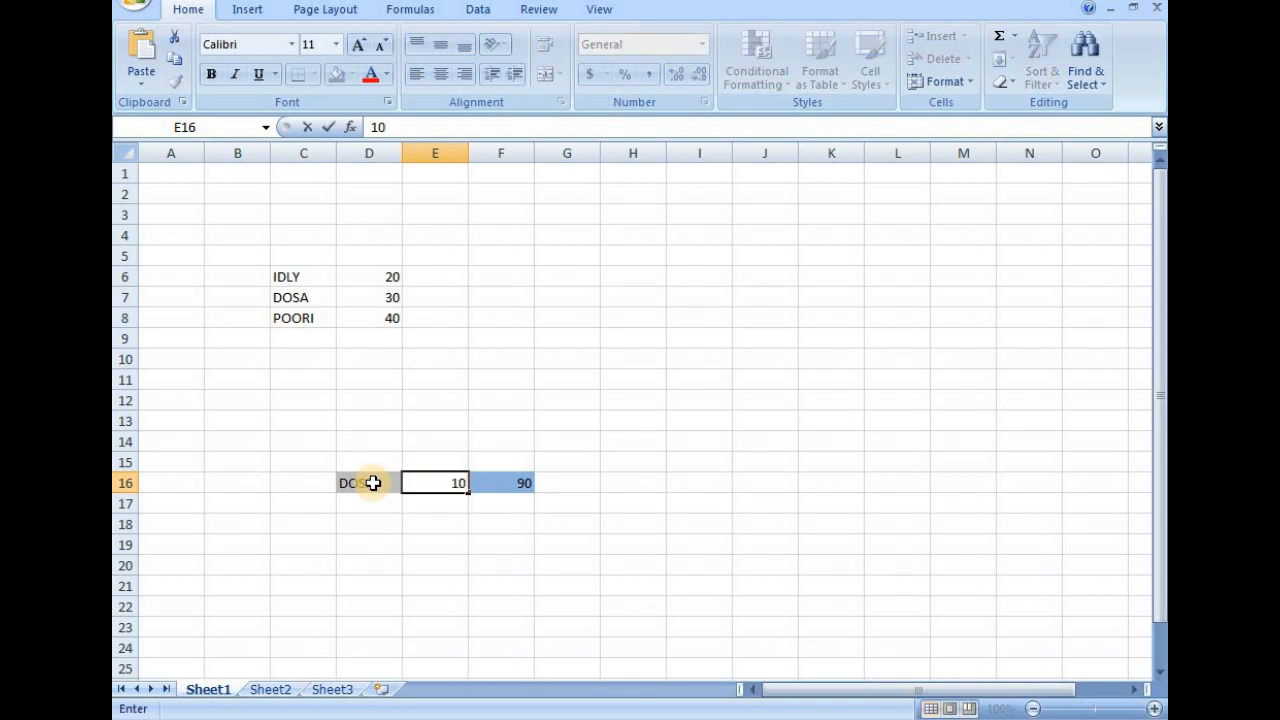
key(Tab)
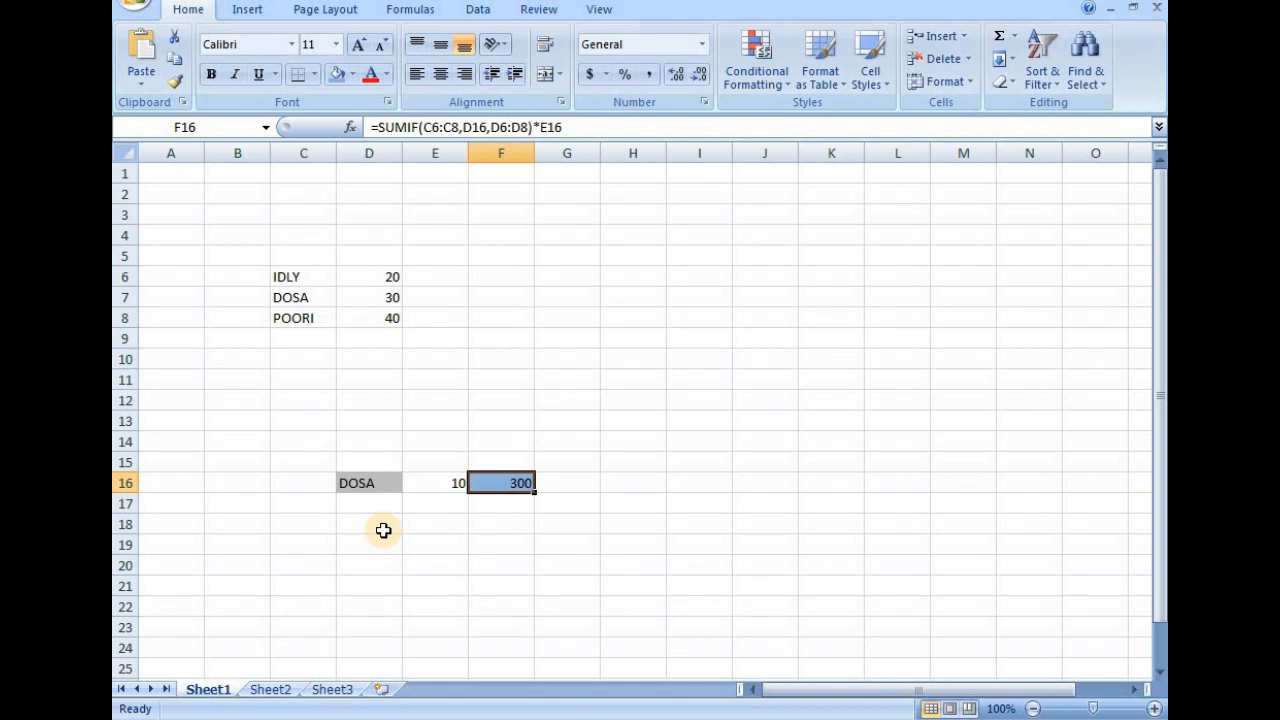
click(363, 483)
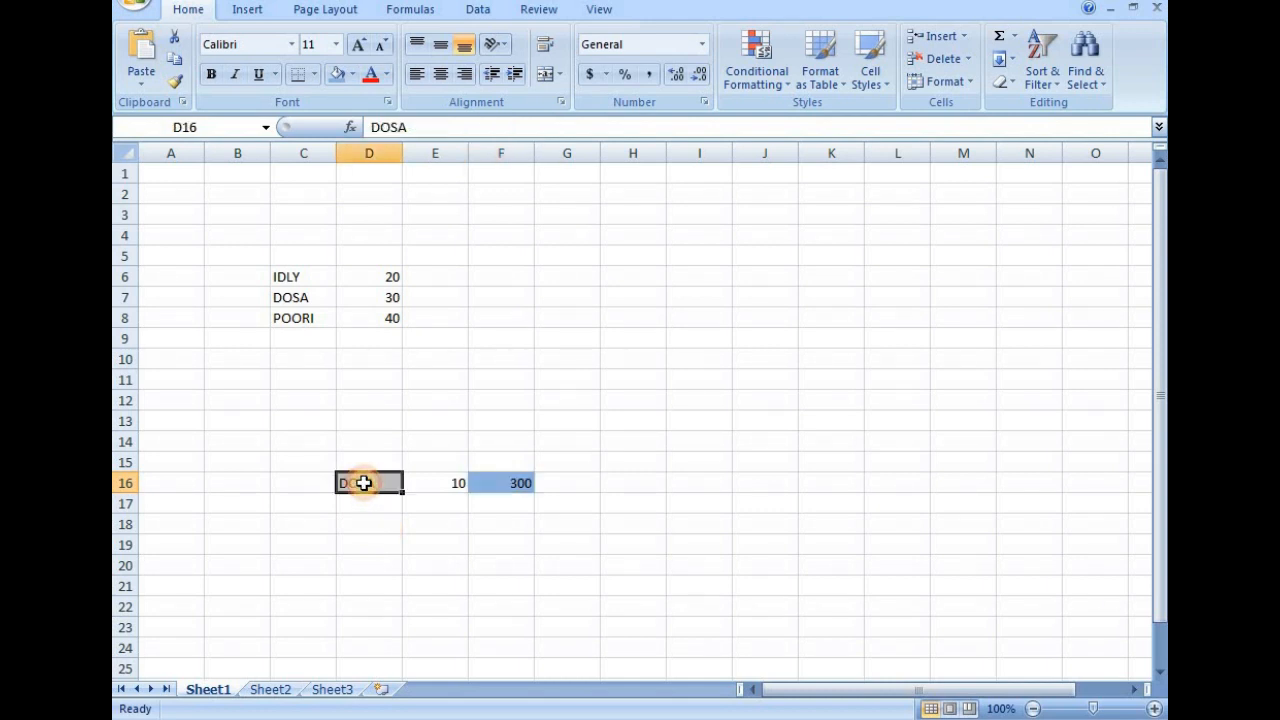
click(445, 480)
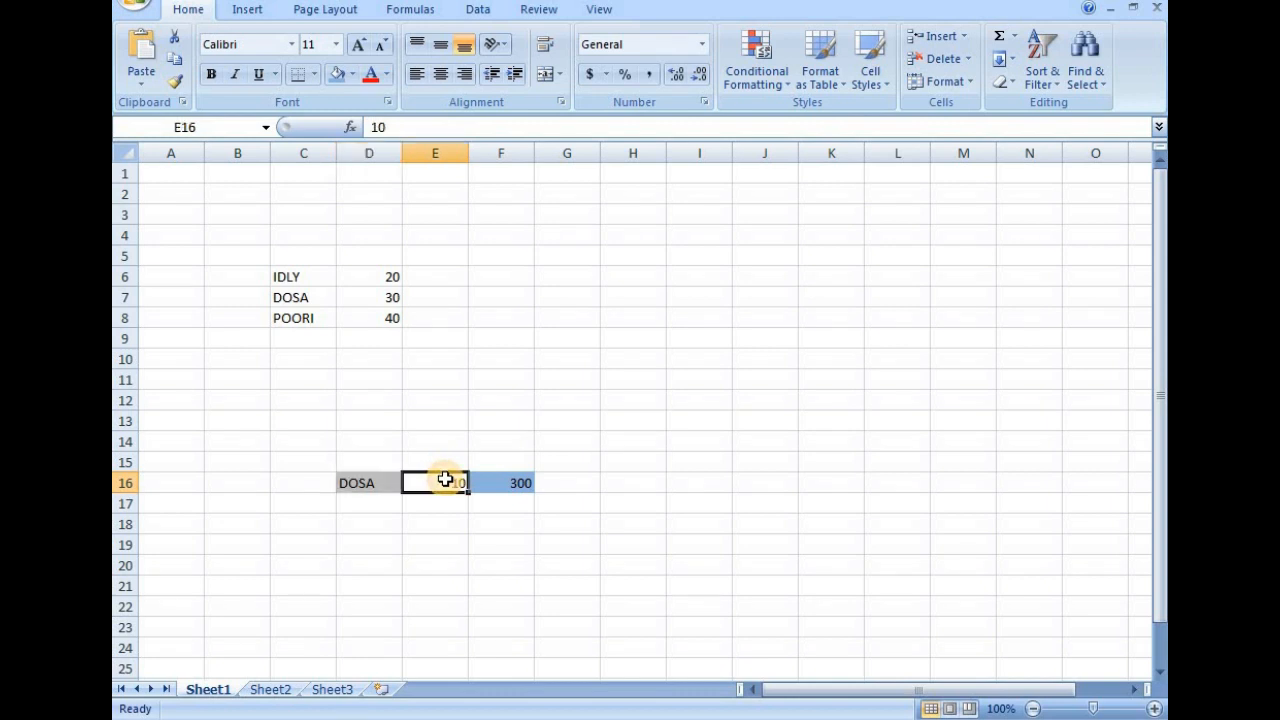
click(512, 483)
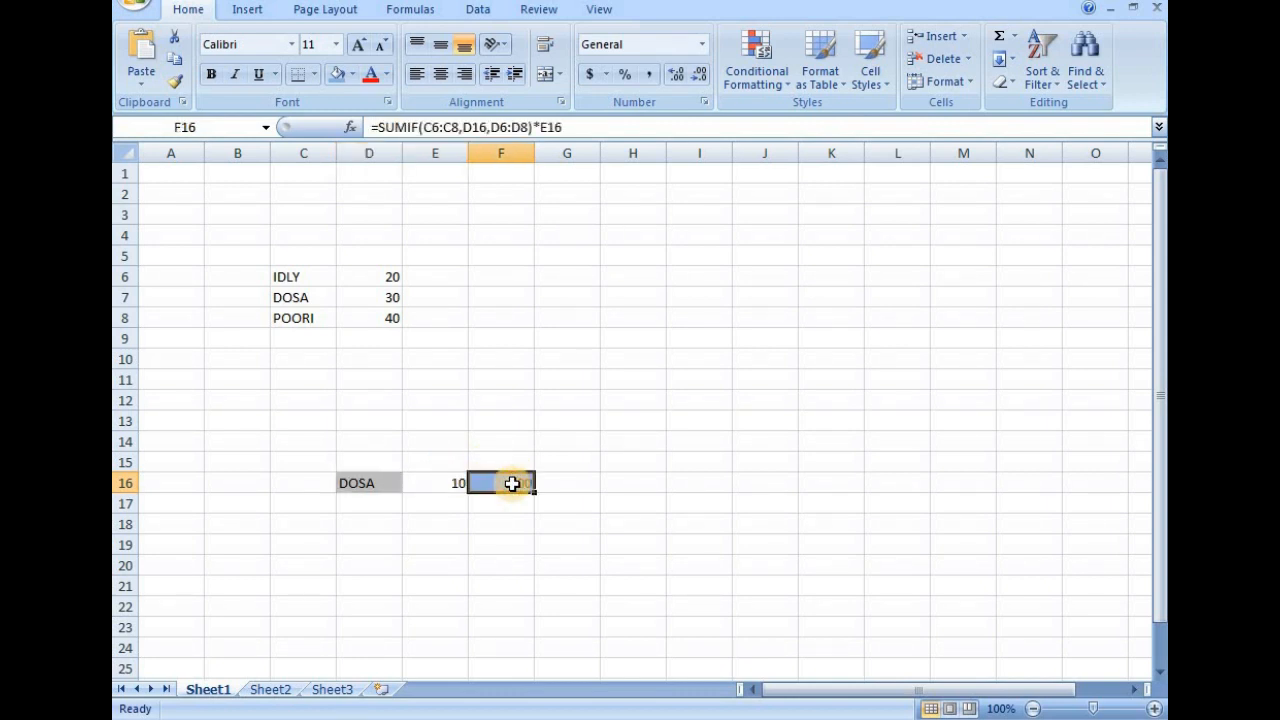